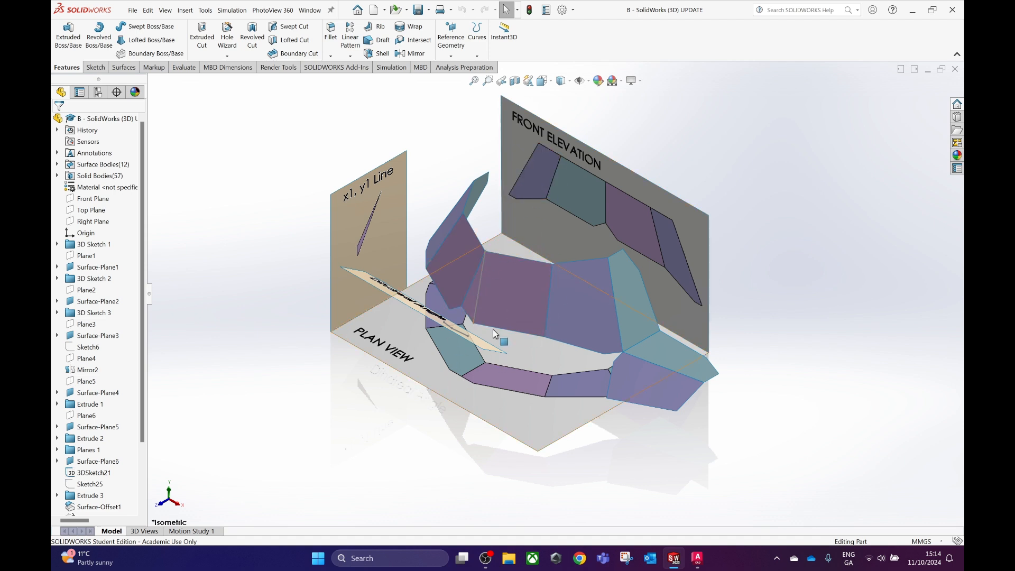
Check the AutoCAD drawing, return to SolidWorks and create a new part document.
left_click(697, 558)
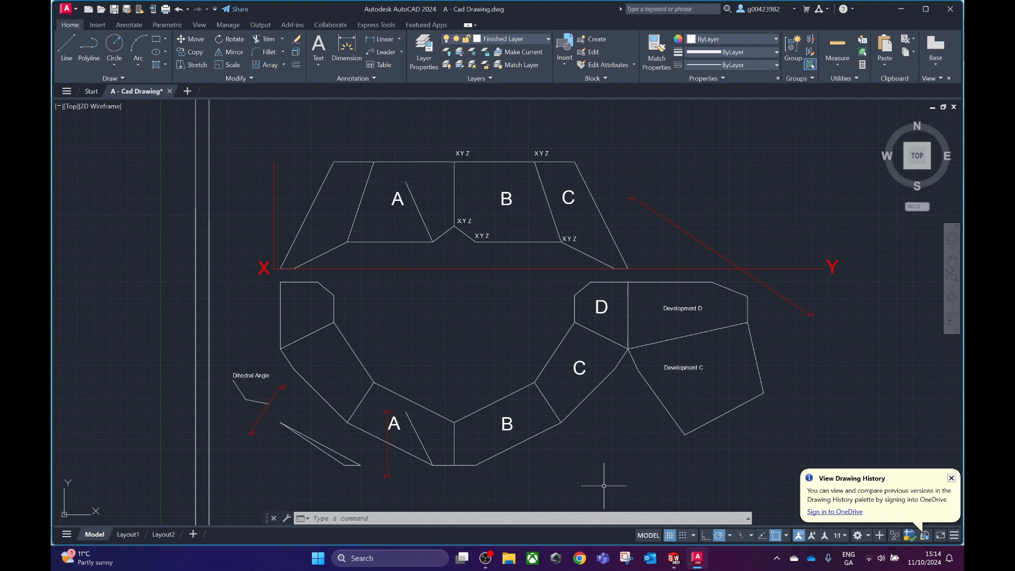
left_click(677, 564)
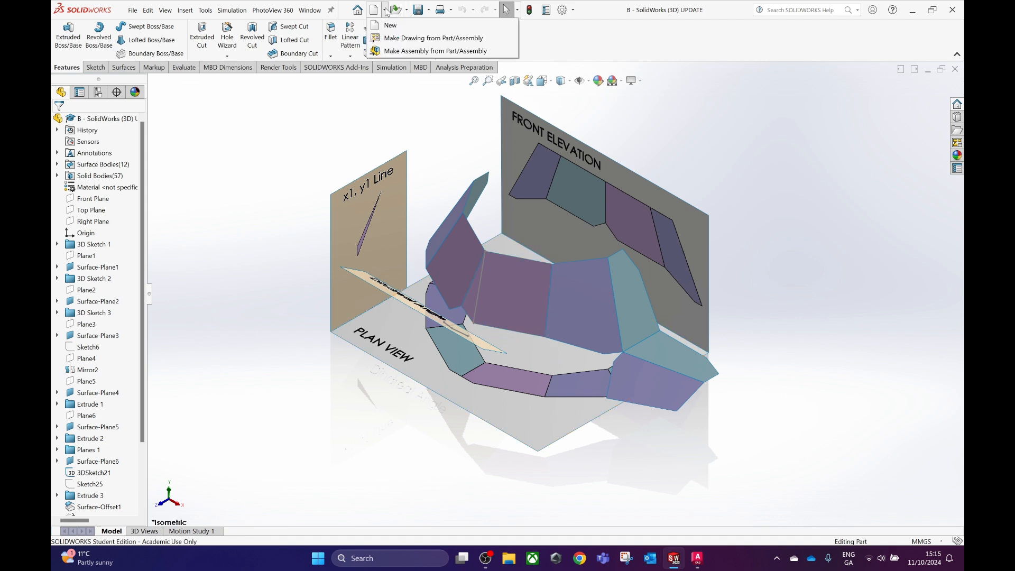
left_click(374, 9)
left_click(204, 149)
left_click(459, 366)
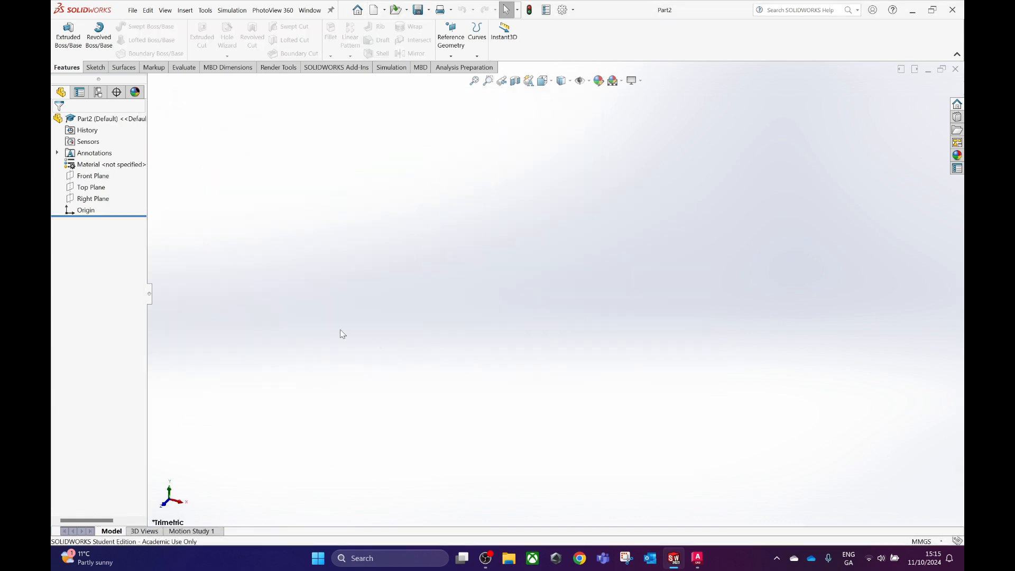
In AutoCAD, measure the elevation's top A–B corner horizontally from the red vertical line and replace X in its coordinate label with 135.
mouse_move(703, 565)
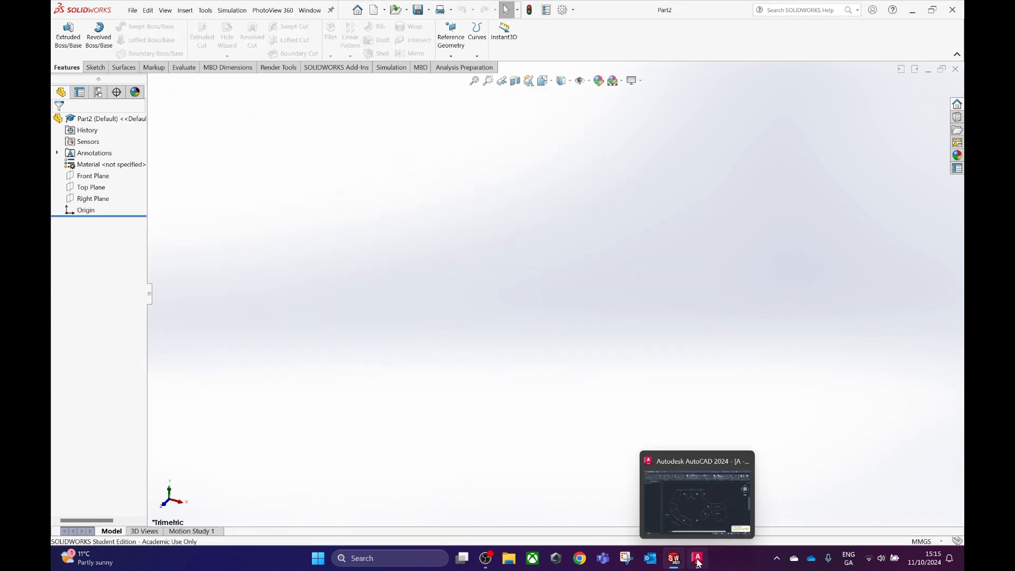
left_click(698, 494)
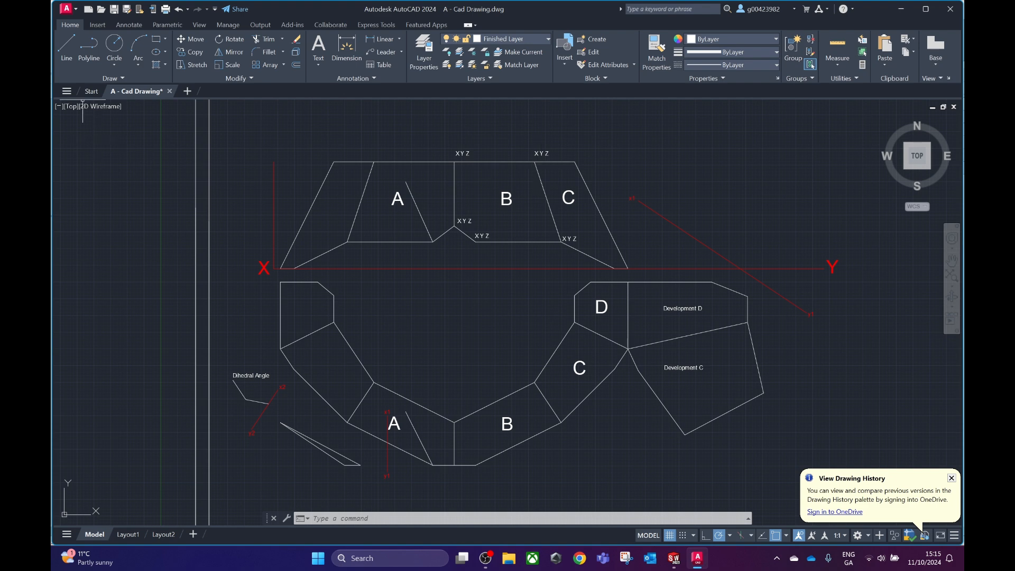
left_click(66, 53)
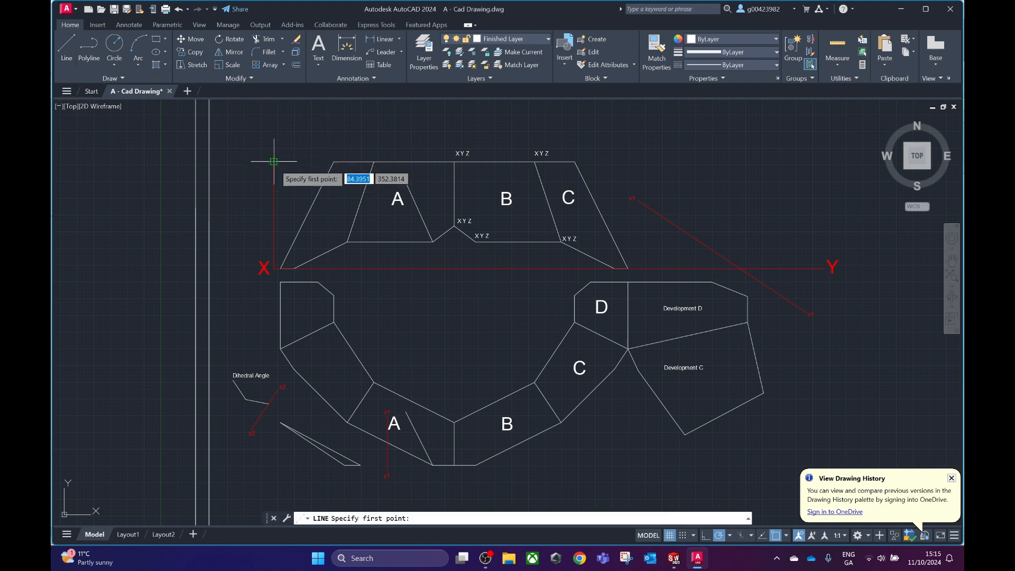
left_click(273, 163)
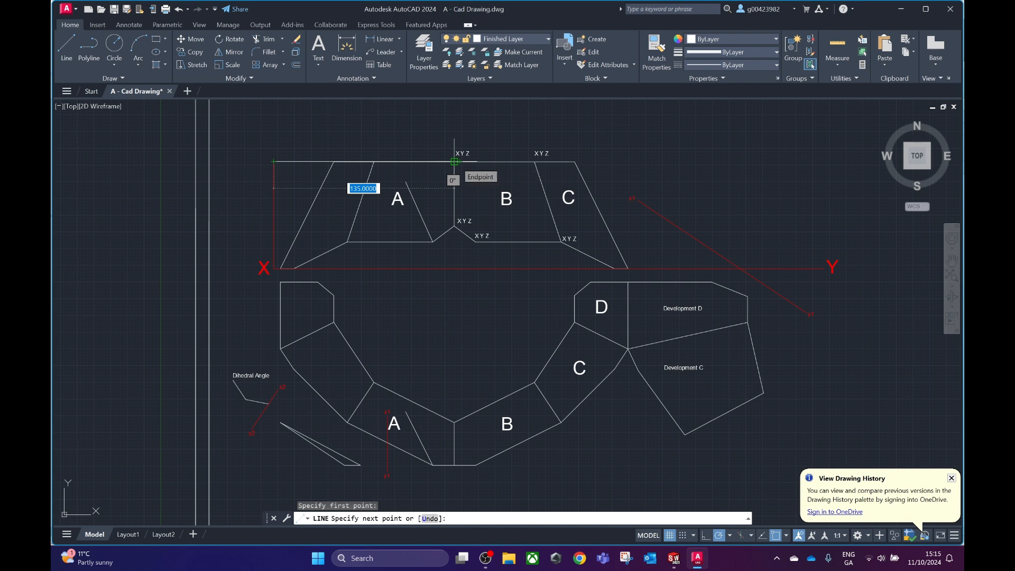
key("Escape")
double_click(460, 154)
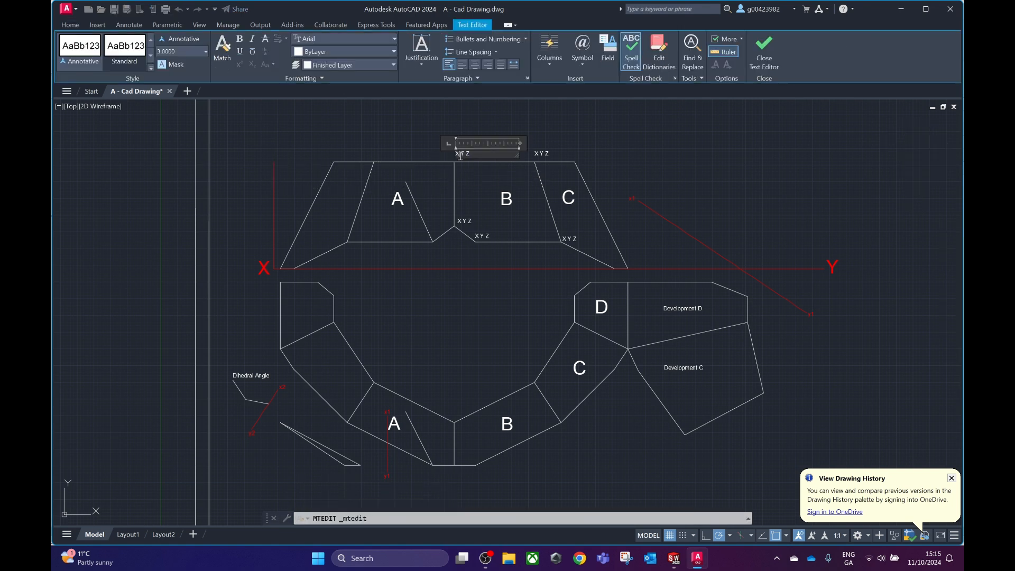
key("Delete")
type("1")
key("Escape")
left_click(525, 281)
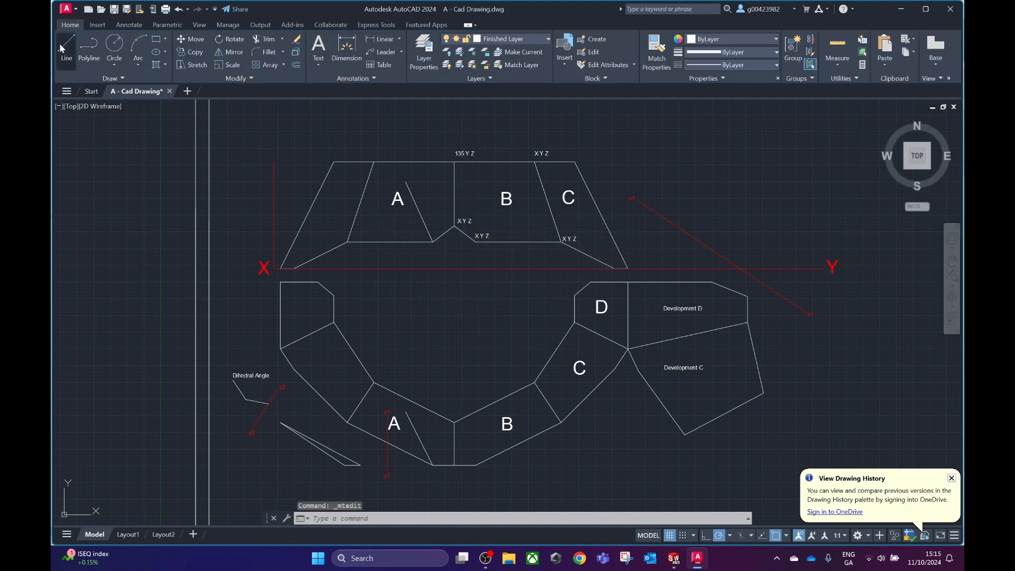
Measure the top A–B corner's height above the XY line and replace Y in its label with 80.
left_click(61, 45)
left_click(455, 162)
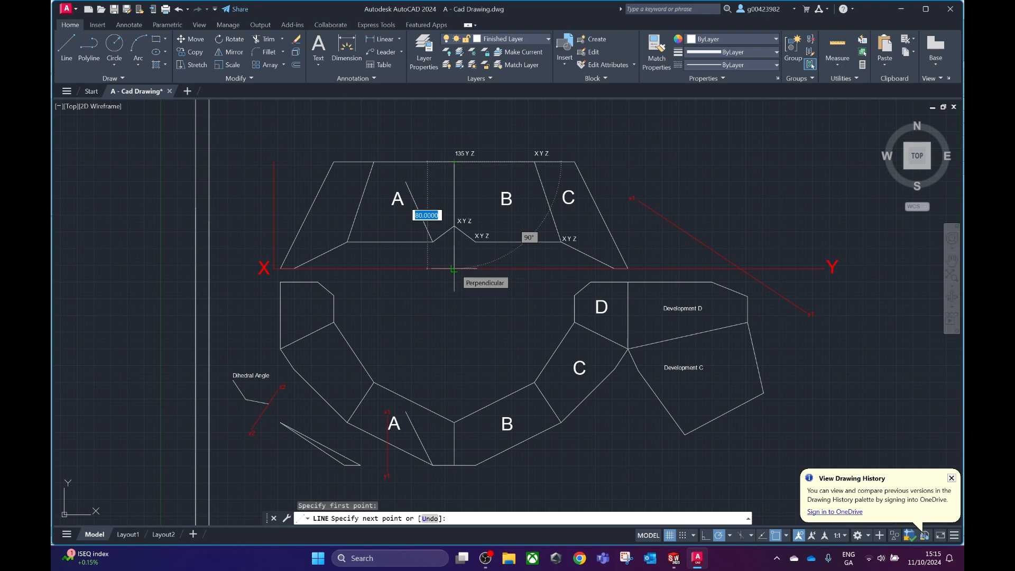
key("Escape")
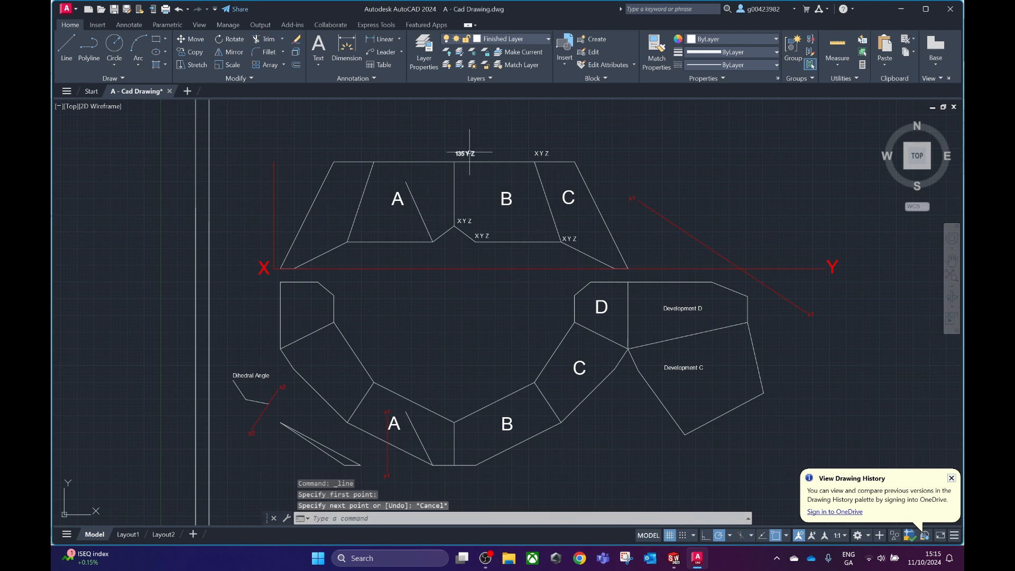
double_click(469, 153)
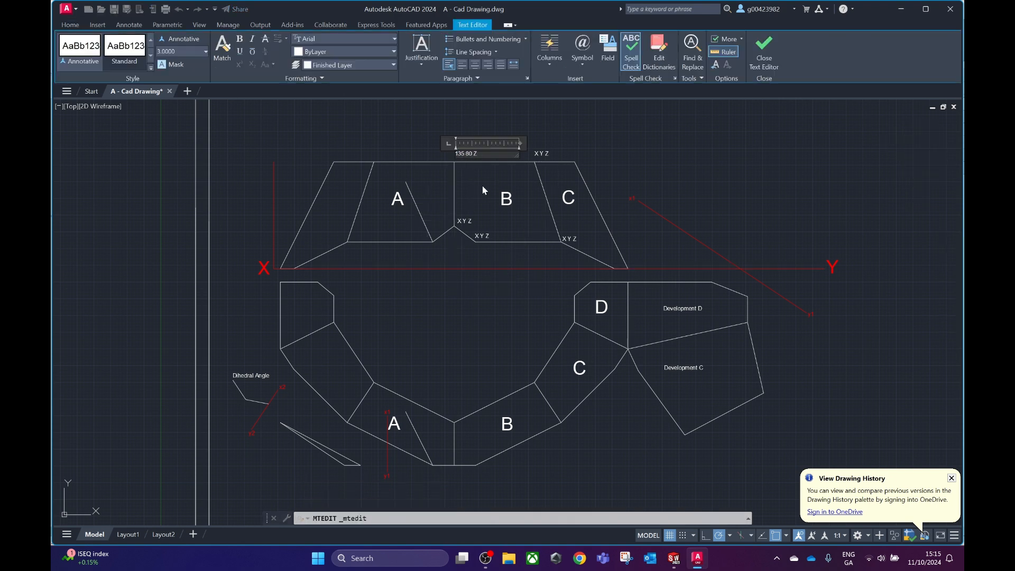
left_click(483, 190)
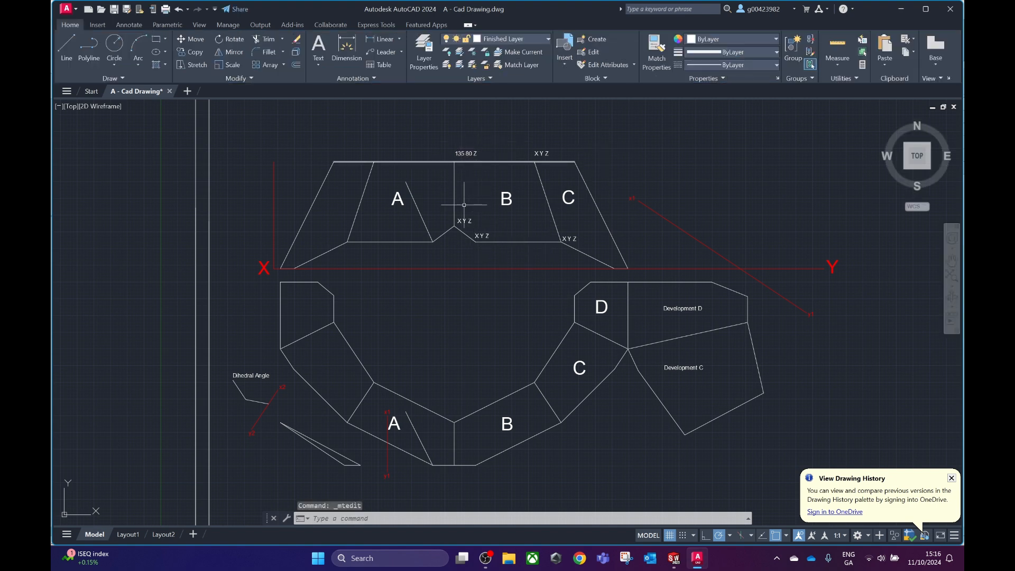
Measure the inner A–B corner's distance from the XY line in the plan and replace Z in the top corner's label with 115.
left_click(71, 56)
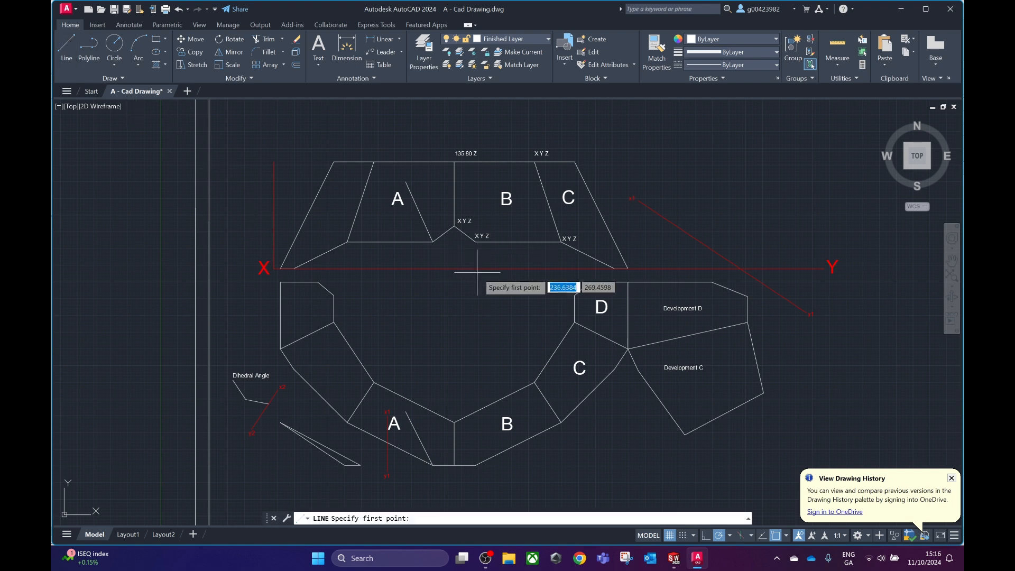
left_click(454, 422)
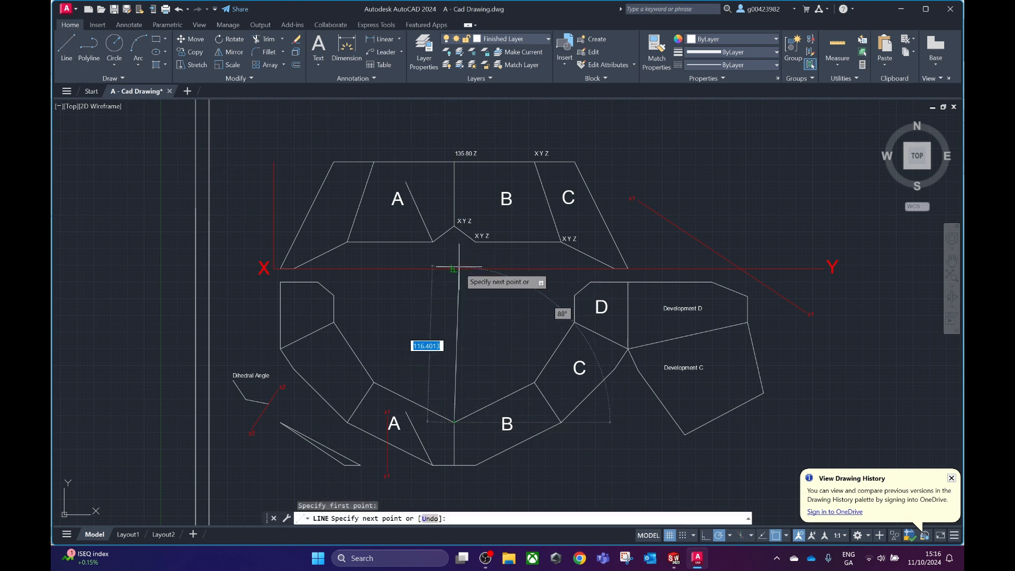
key("Escape")
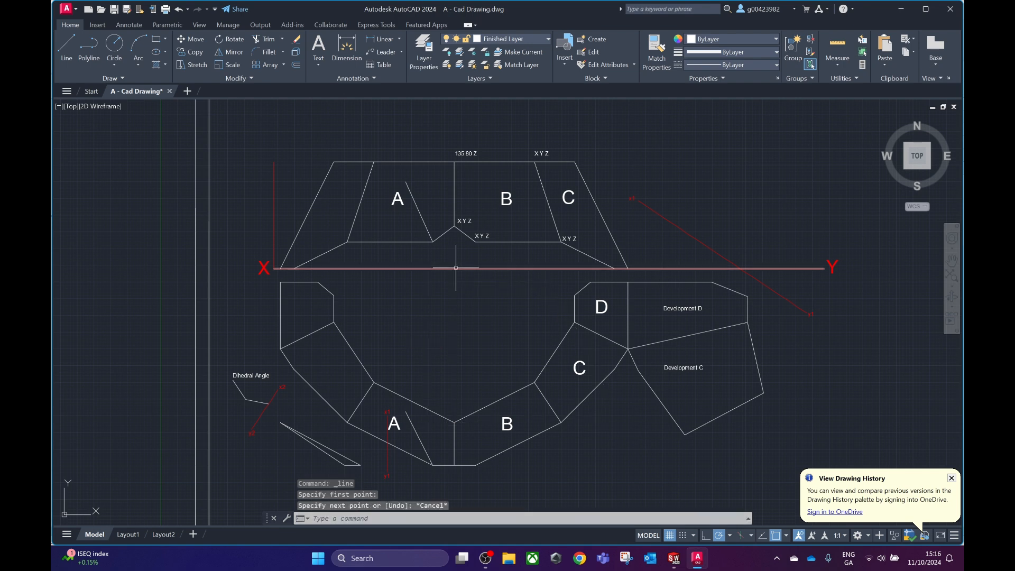
double_click(477, 154)
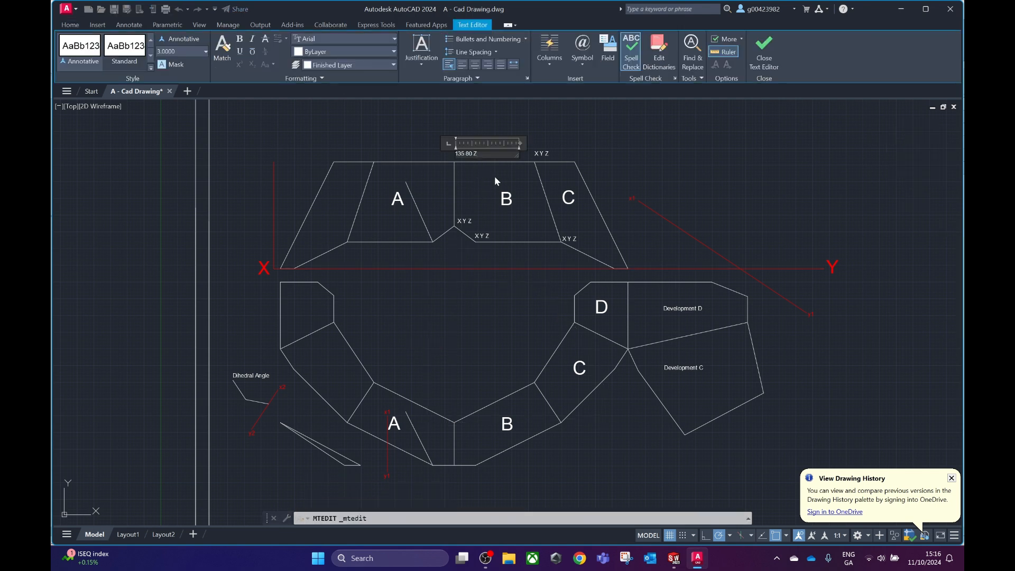
type("115")
left_click(496, 181)
Recheck the plan distance from the inner A–B corner with a temporary line.
left_click(66, 47)
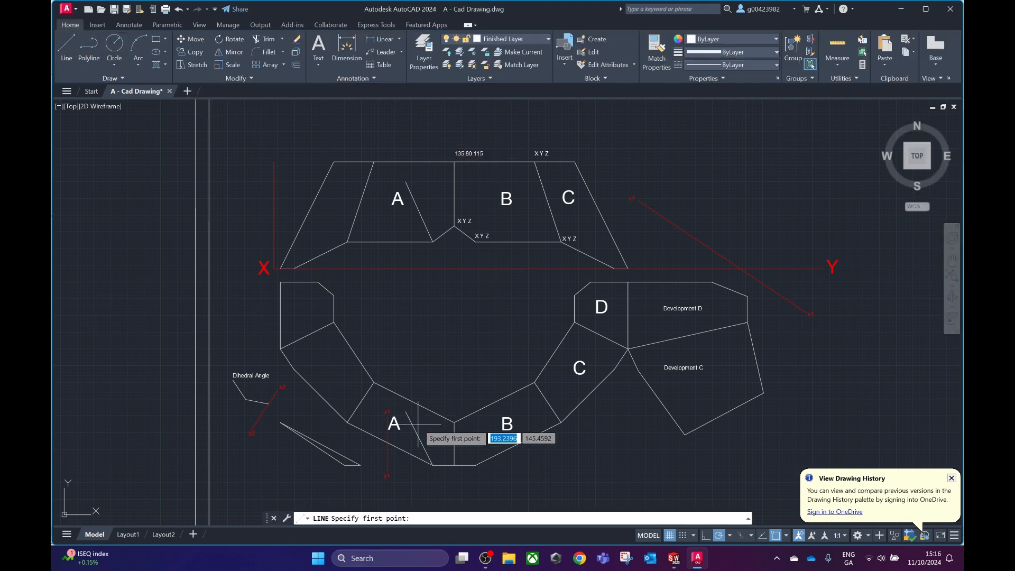
left_click(455, 422)
key("Escape")
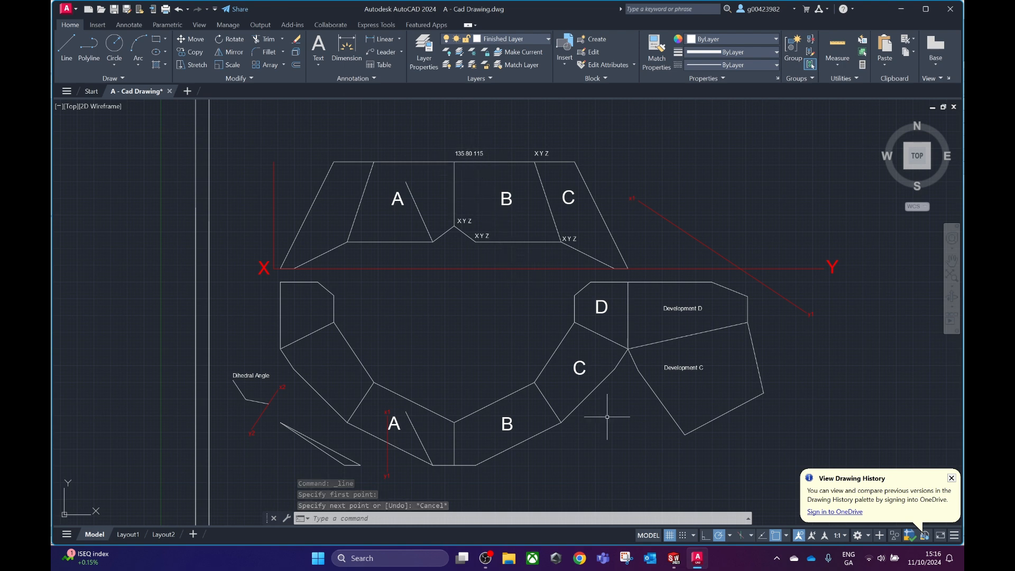
Switch to the new SolidWorks part, start a 3D sketch and draw one freehand sloping line above the origin.
mouse_move(674, 559)
left_click(735, 487)
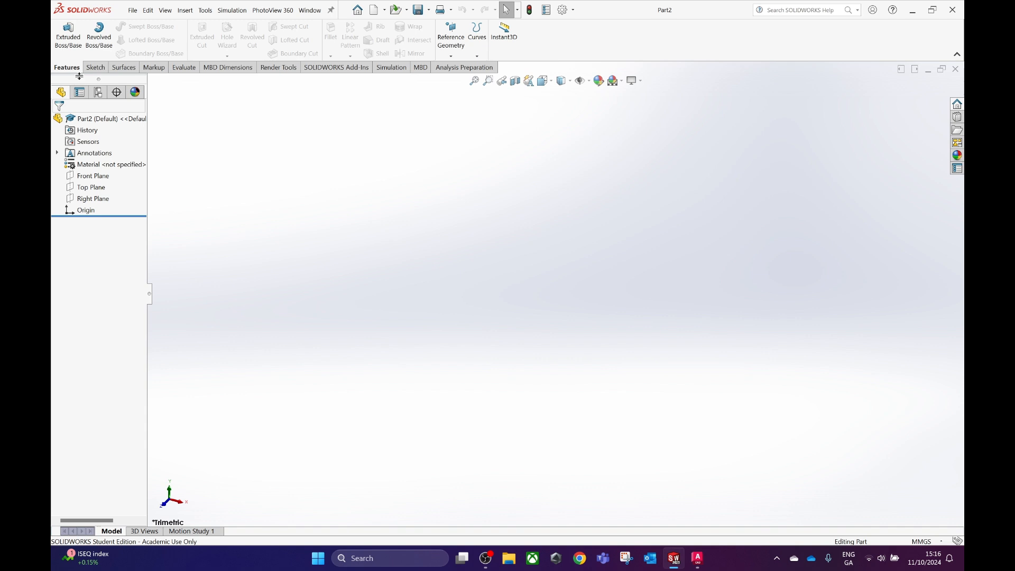
left_click(96, 67)
left_click(63, 56)
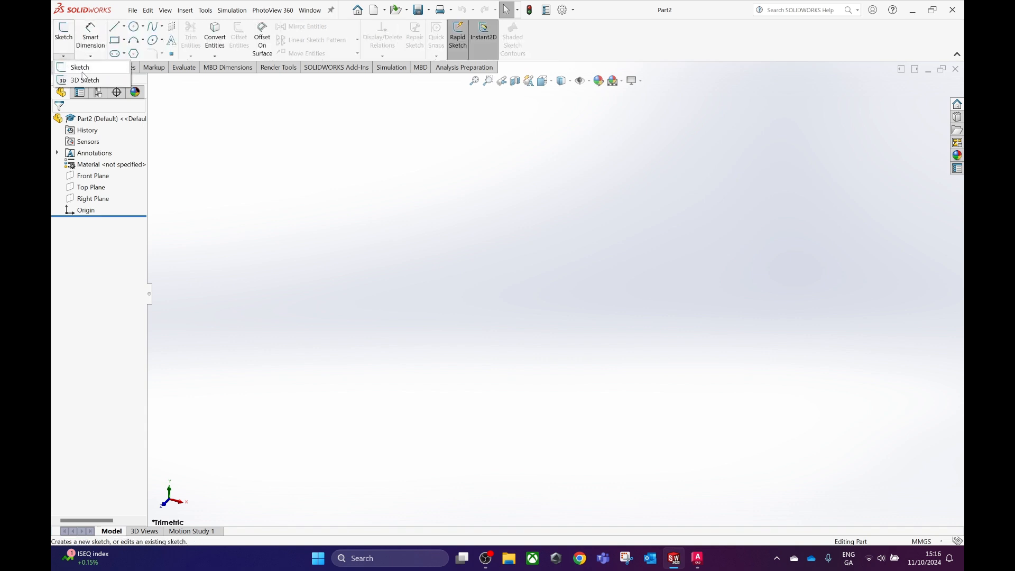
left_click(82, 80)
left_click(115, 26)
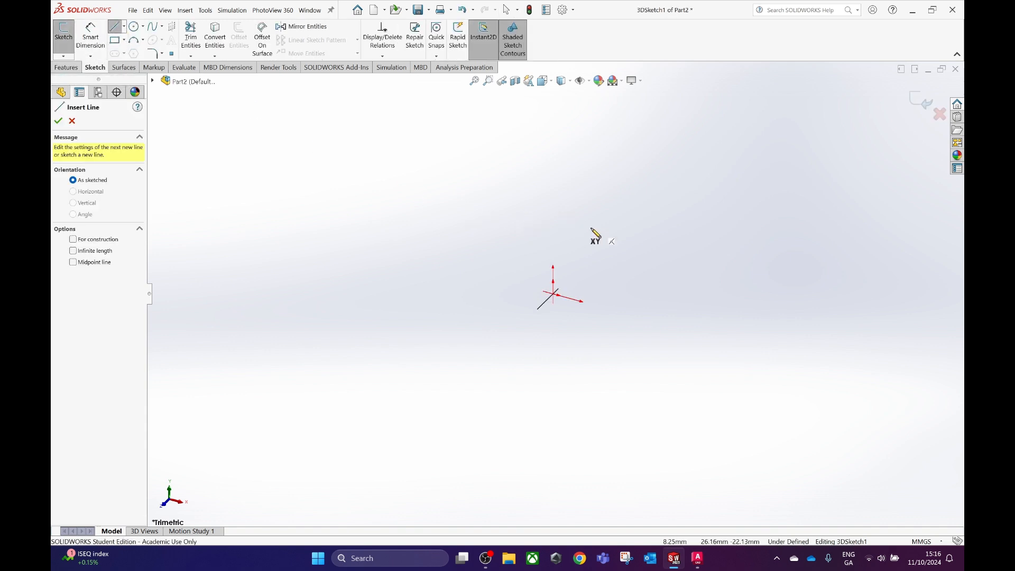
left_click(560, 194)
left_click(608, 267)
key("Escape")
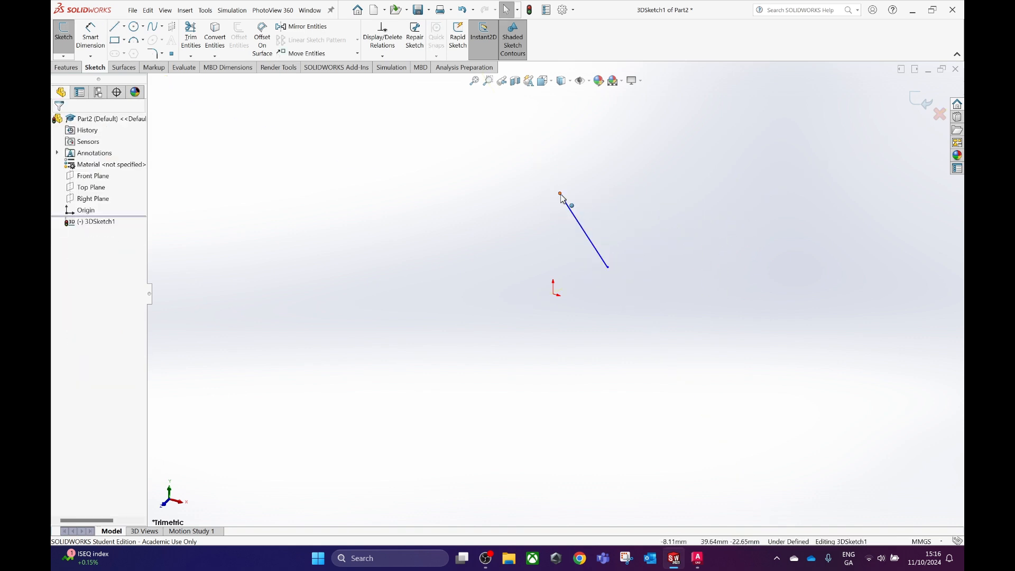
Set the line's upper endpoint to X 135, Y 80, Z 115 from the AutoCAD label and exit the 3D sketch.
left_click(561, 195)
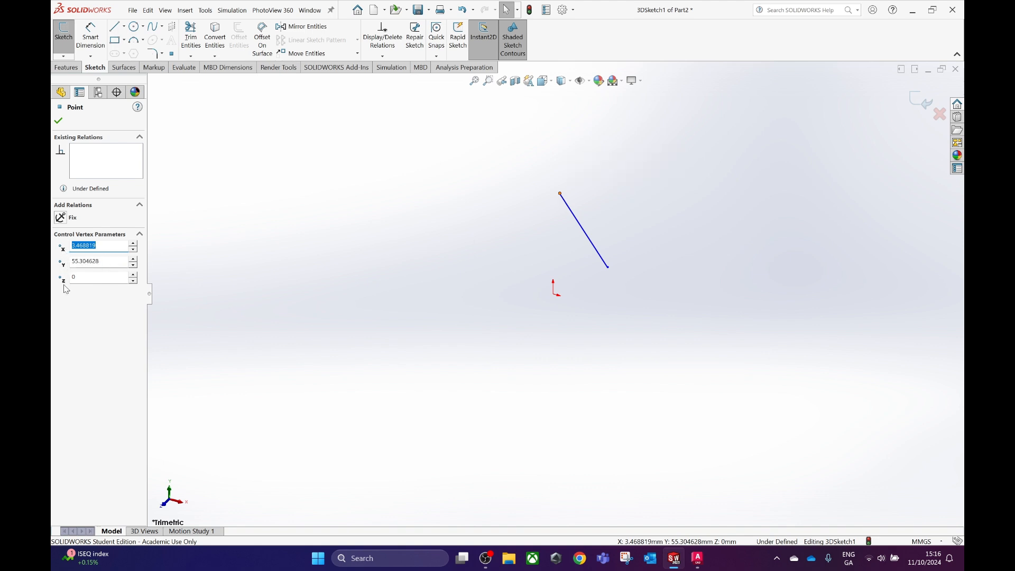
left_click(695, 560)
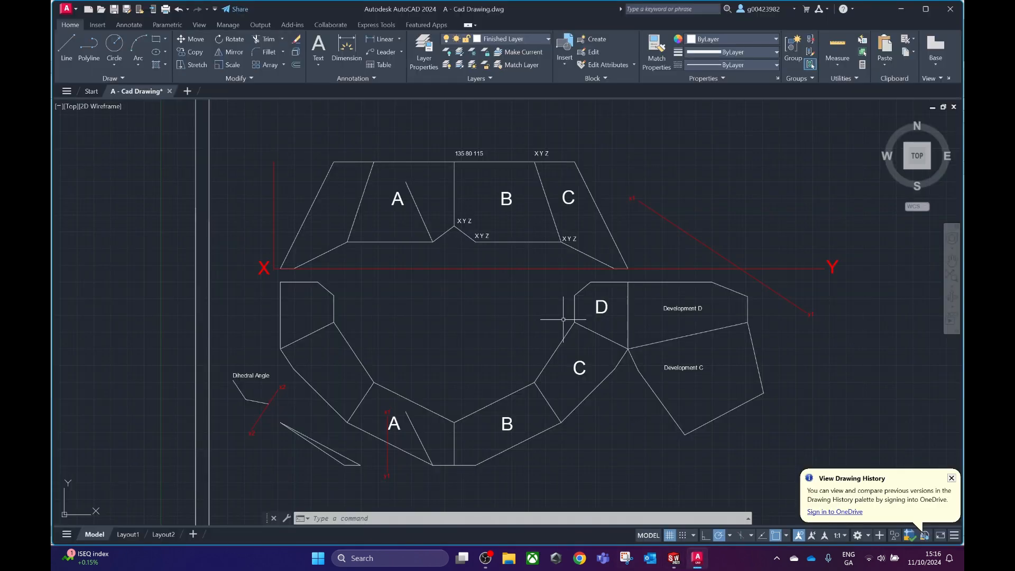
mouse_move(681, 558)
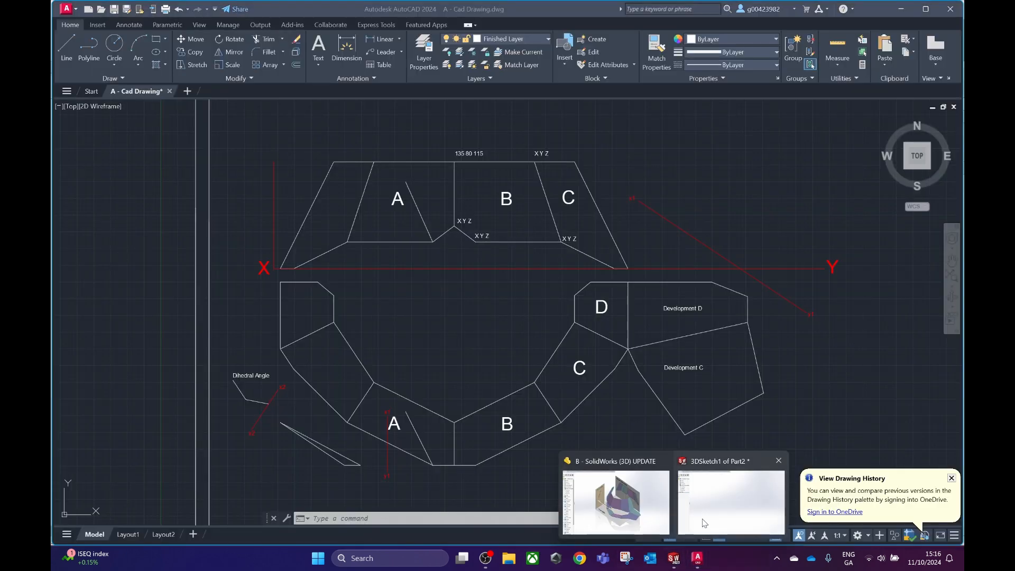
left_click(732, 502)
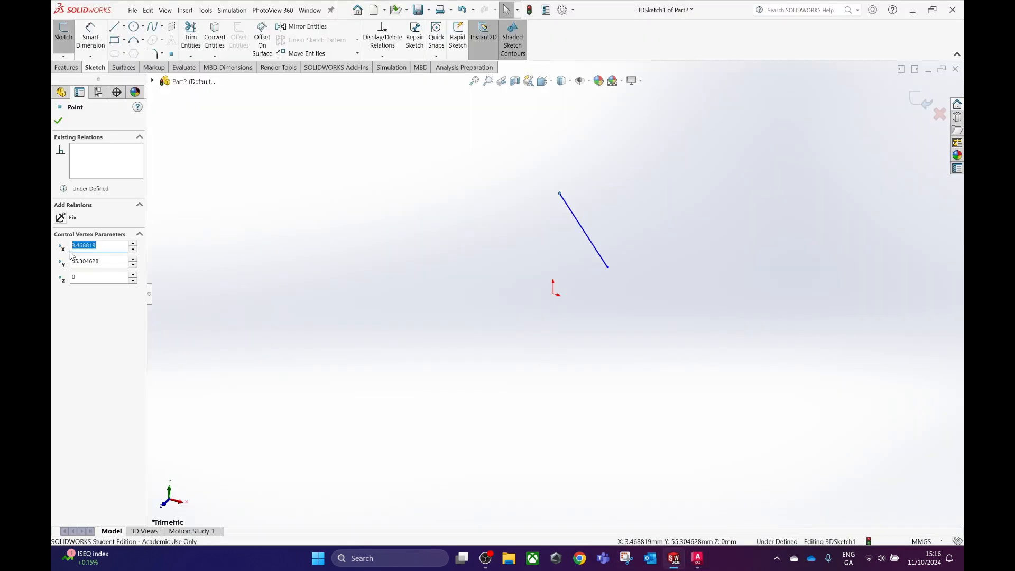
left_click(696, 560)
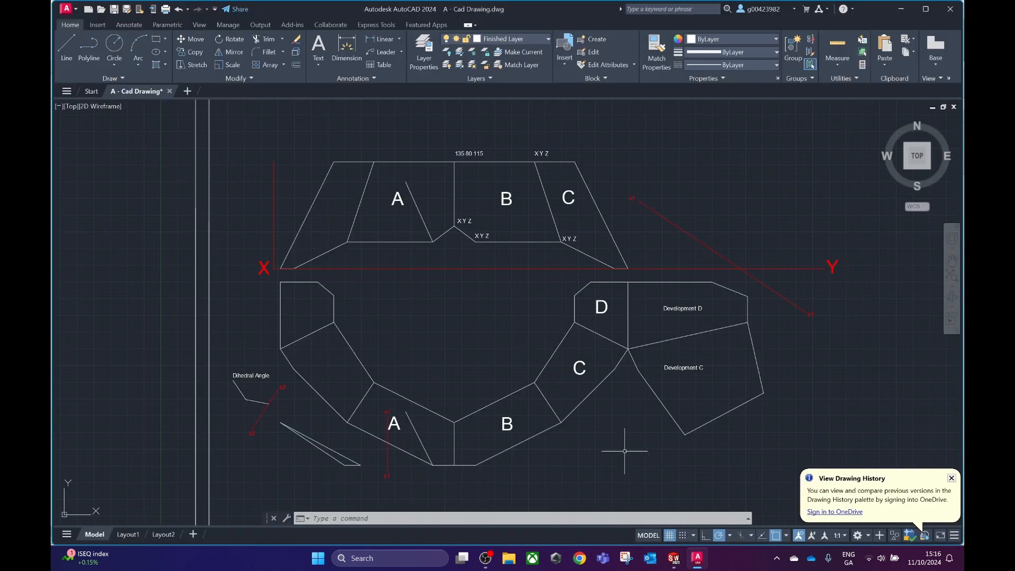
mouse_move(673, 558)
left_click(732, 502)
left_click_drag(101, 261, 53, 264)
key("Tab")
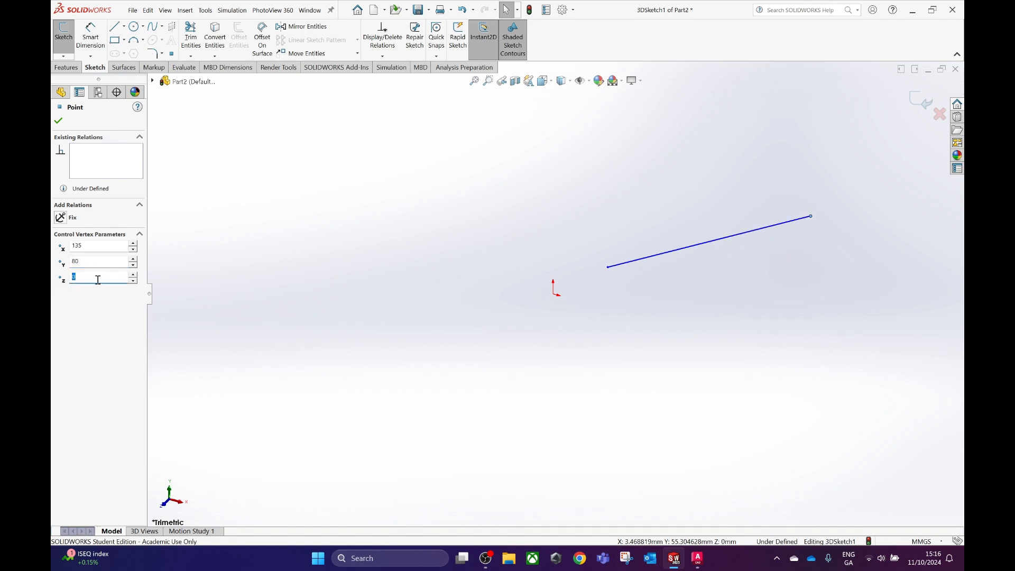
type("115")
left_click(58, 123)
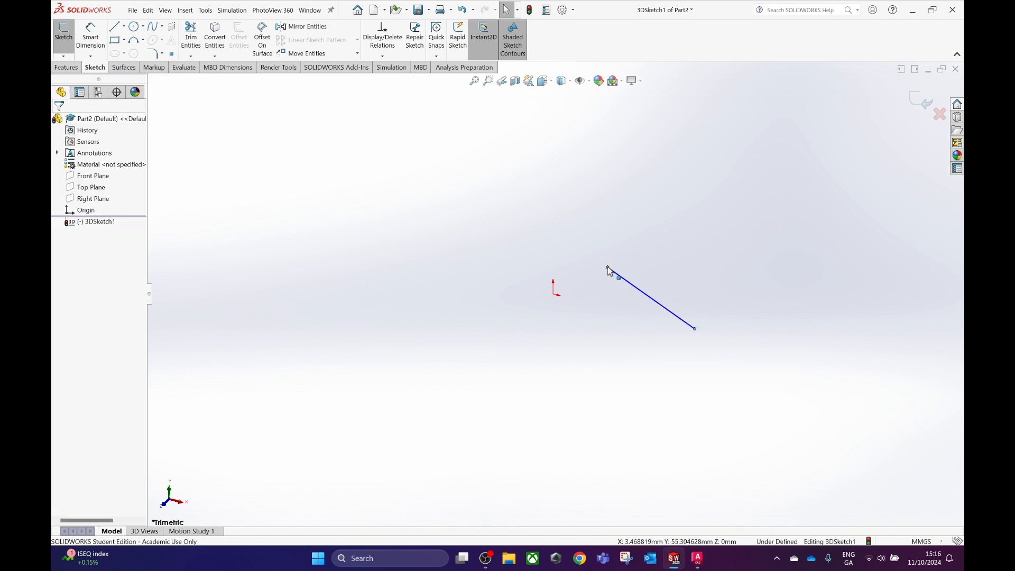
left_click(922, 101)
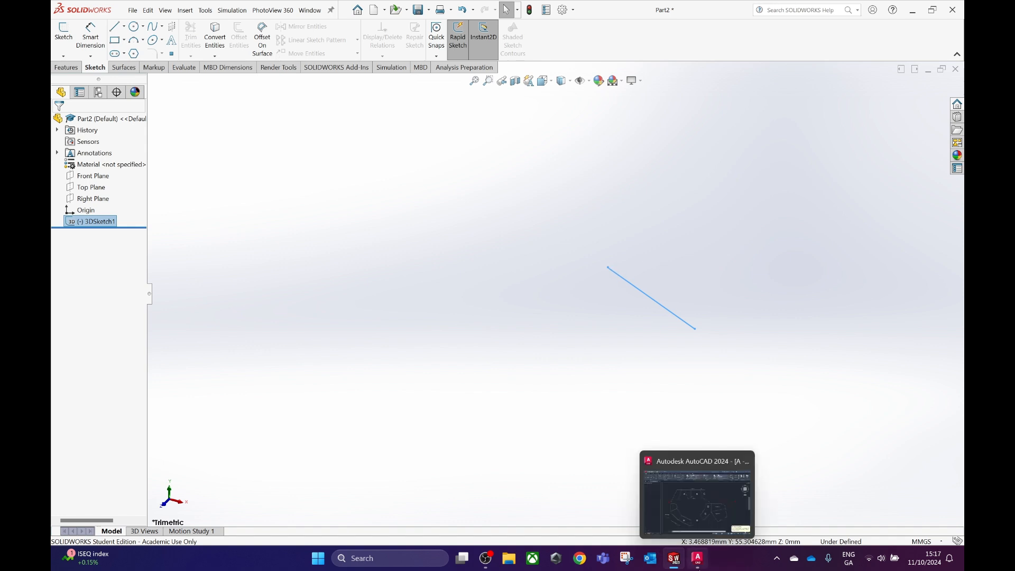
Switch to the AutoCAD drawing, measure the lower A–B corner's distance from the vertical reference line and replace X in its label with 135.
left_click(698, 559)
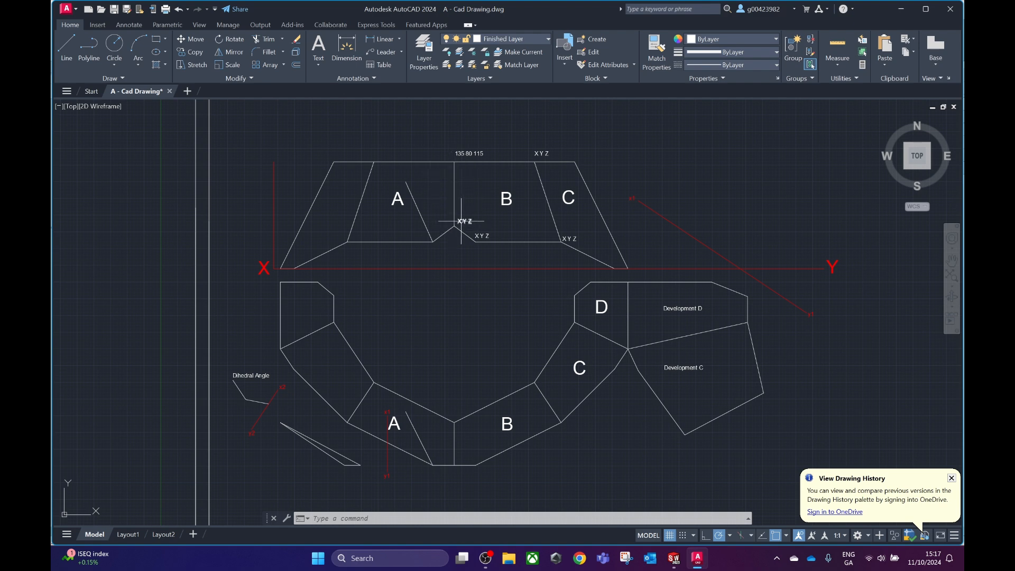
left_click(67, 50)
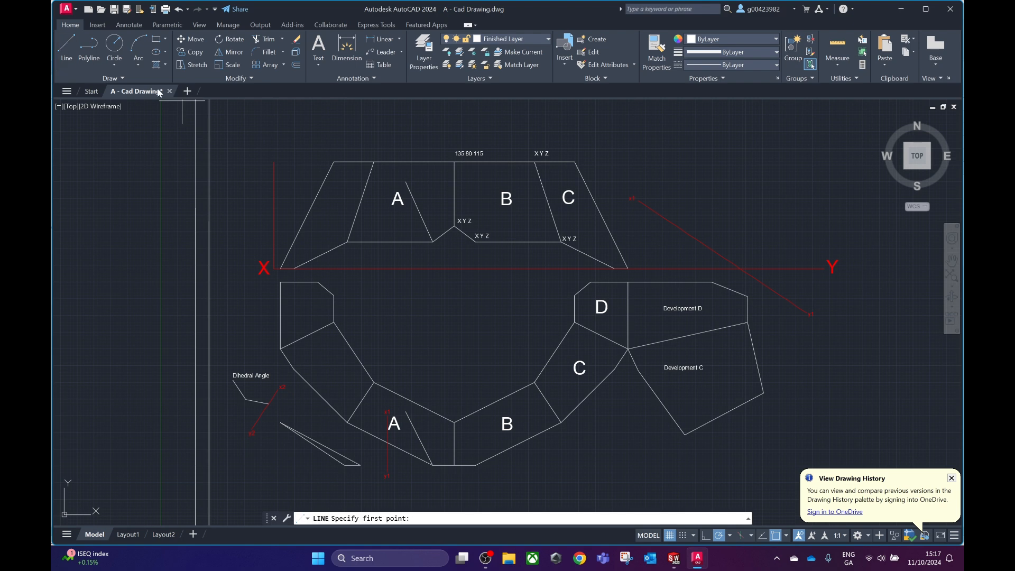
left_click(455, 226)
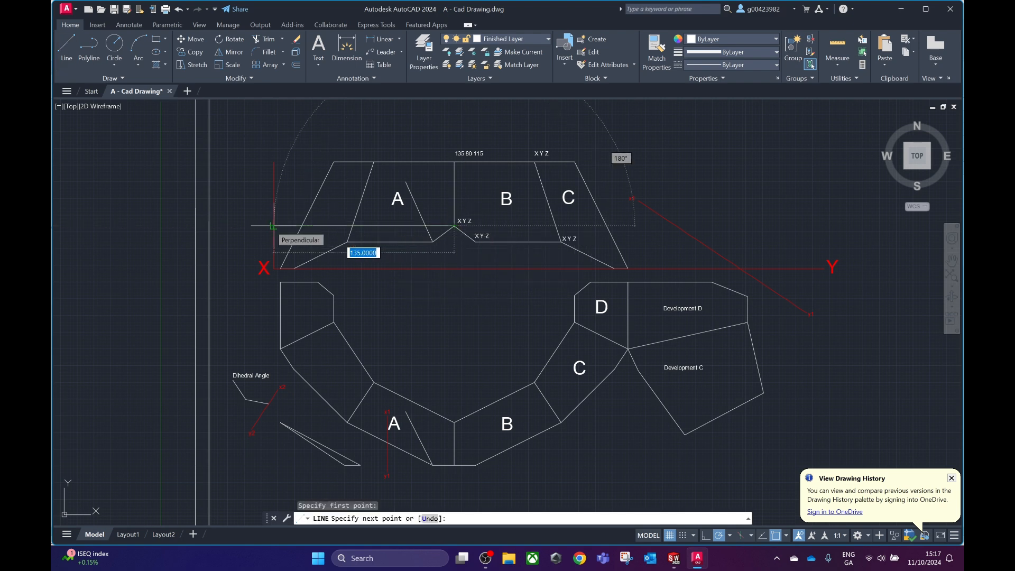
key("Escape")
double_click(465, 222)
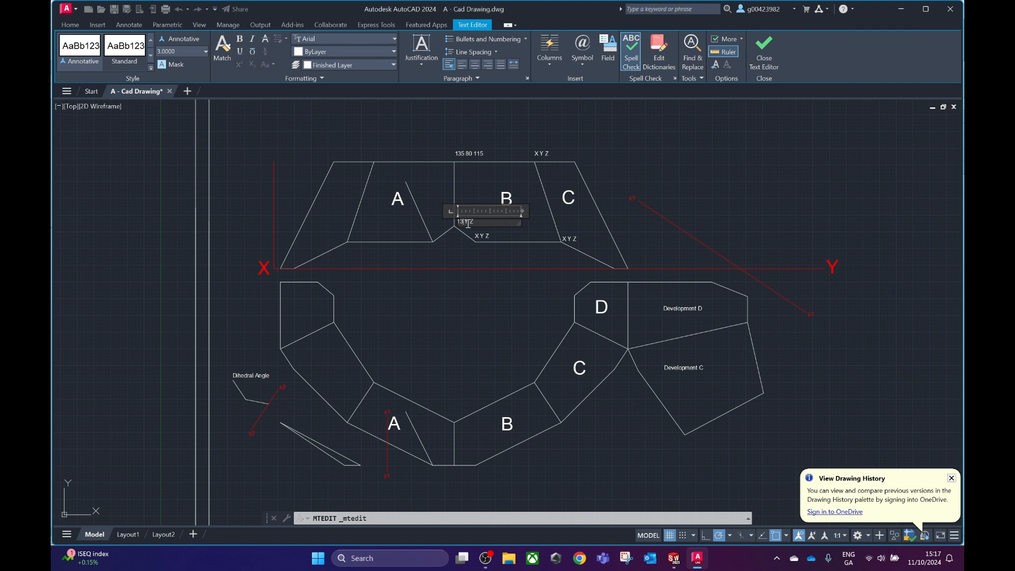
left_click(448, 262)
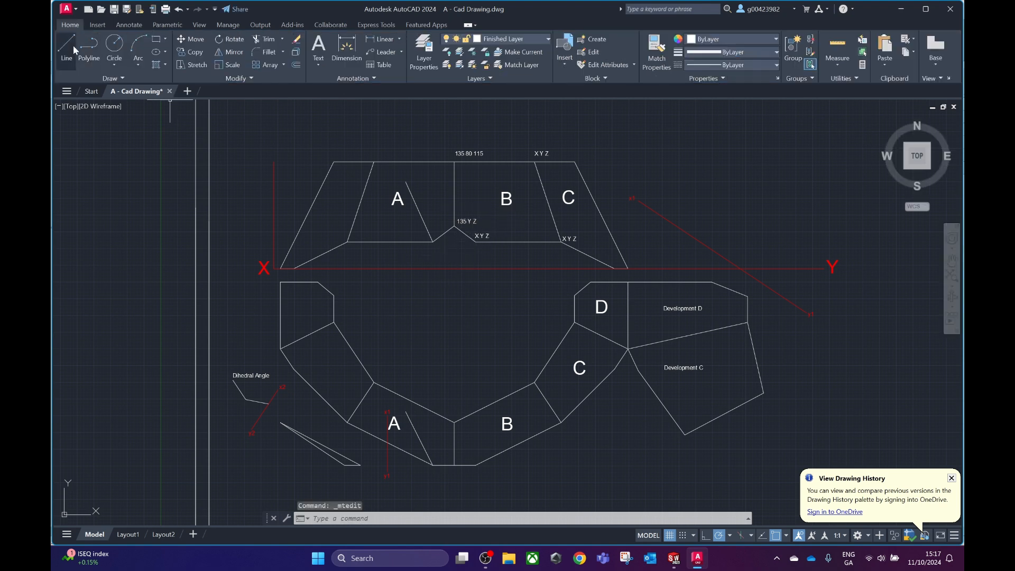
Measure the lower A–B corner's height above the XY line in the elevation and replace Y in its label with 32.
left_click(69, 48)
left_click(454, 227)
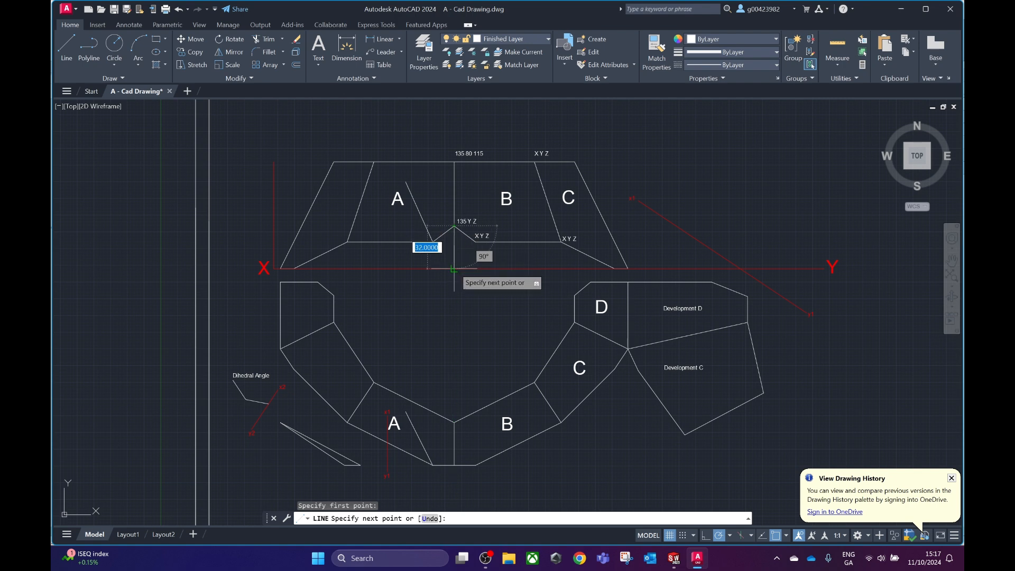
key("Escape")
double_click(471, 222)
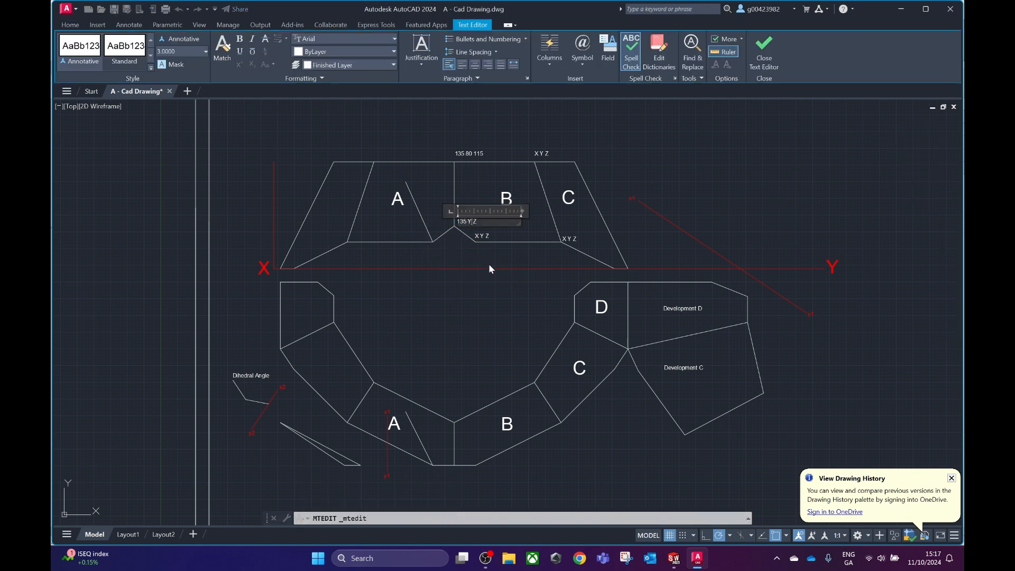
type("32")
left_click(491, 273)
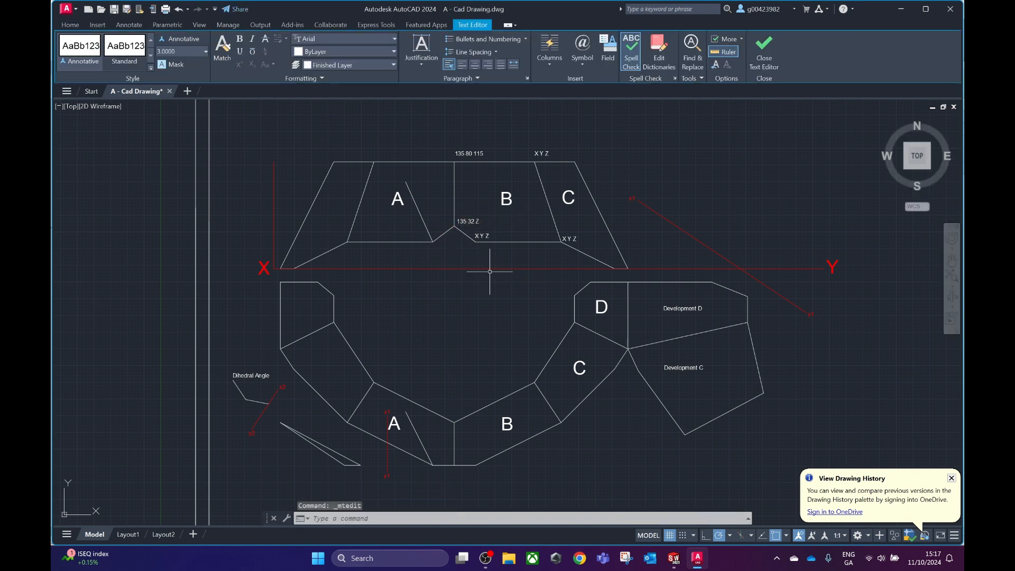
Measure the outer A–B corner's distance from the XY line in the plan and replace Z in the lower corner's label with 147.
left_click(67, 53)
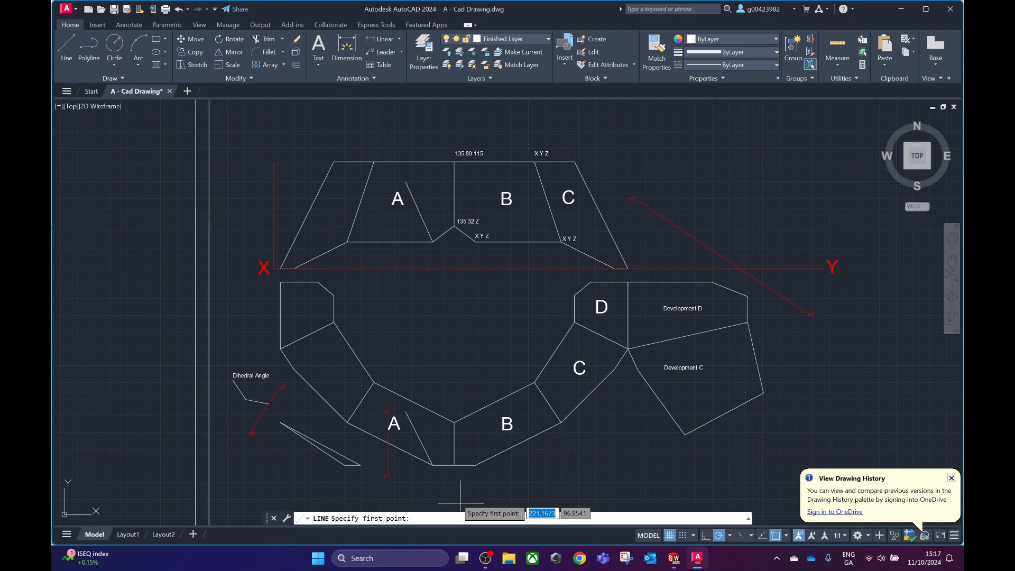
left_click(454, 465)
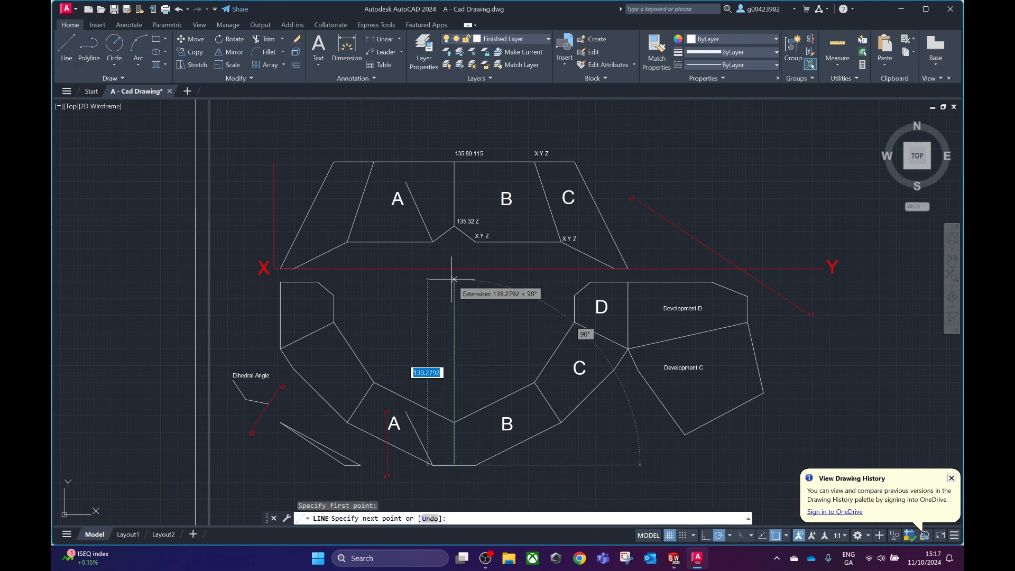
key("Escape")
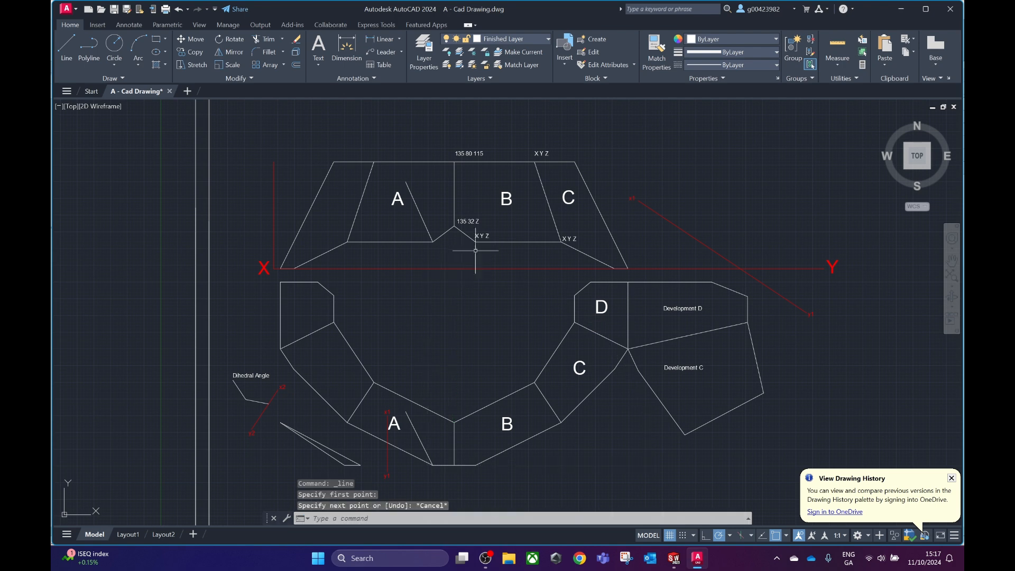
left_click(466, 222)
double_click(479, 222)
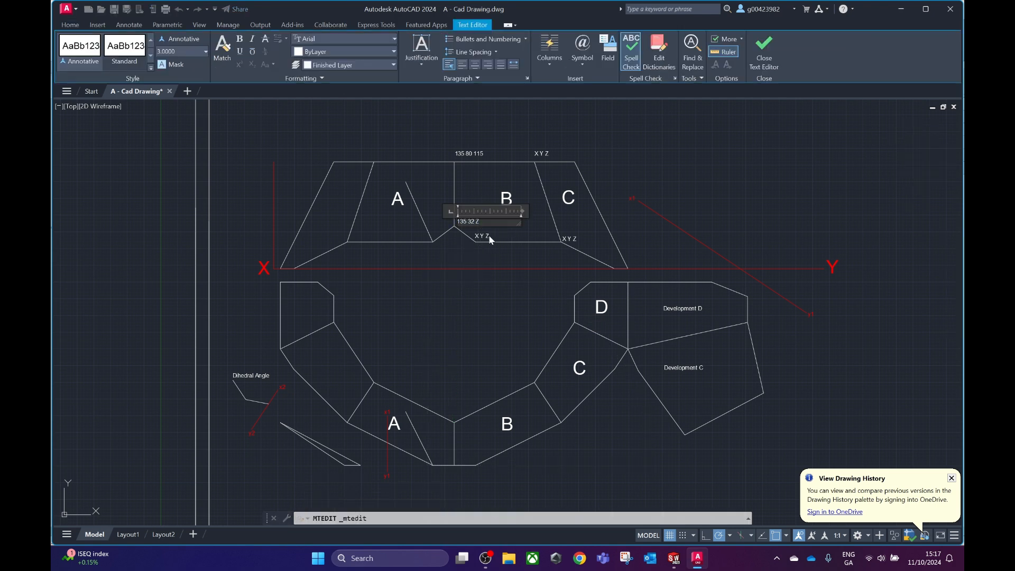
type("147")
left_click(480, 288)
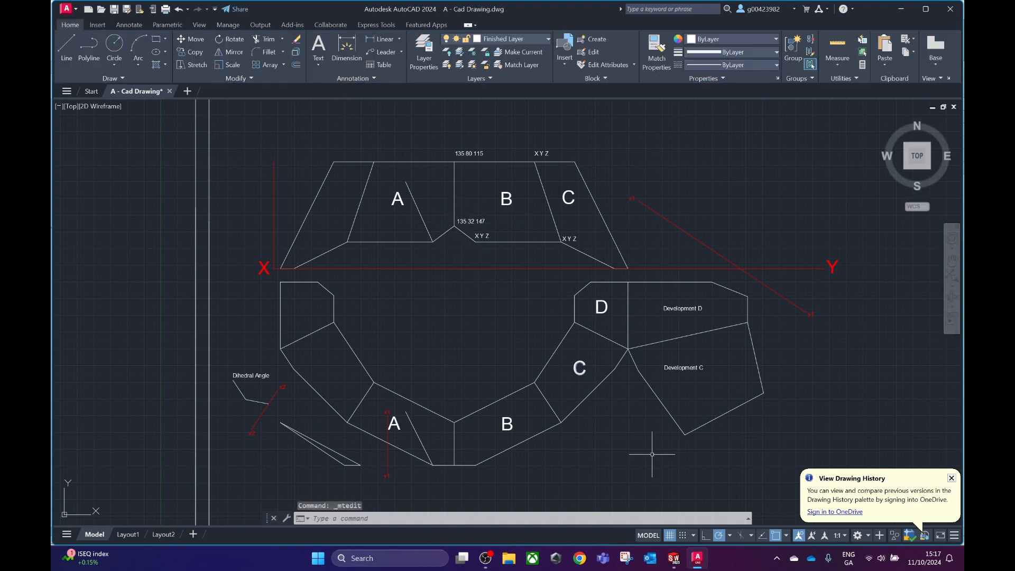
Switch to the new SolidWorks part, reopen the 3D sketch for editing and check the coordinates of the line's already positioned endpoint.
mouse_move(674, 558)
left_click(630, 522)
left_click(696, 329)
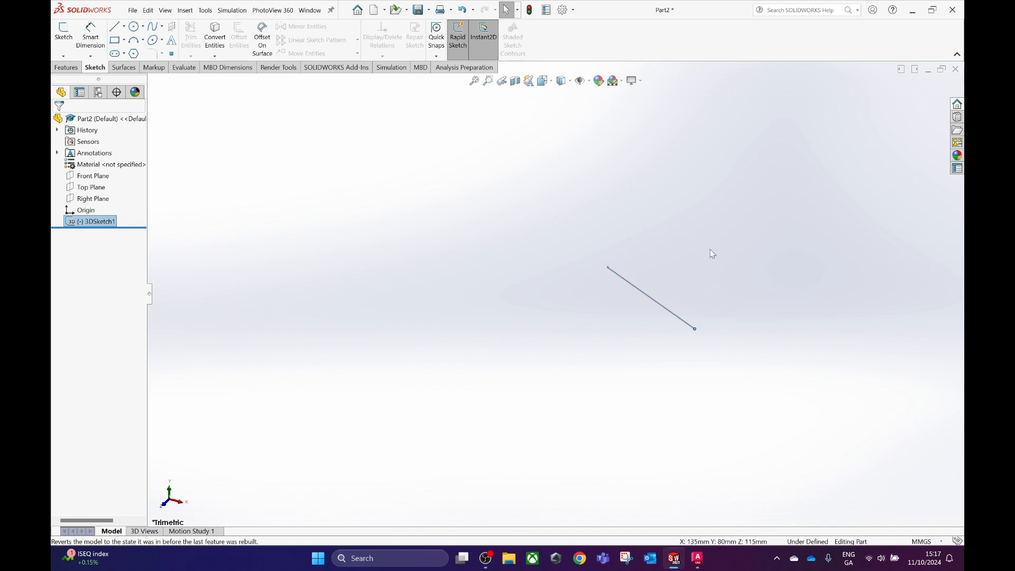
right_click(673, 313)
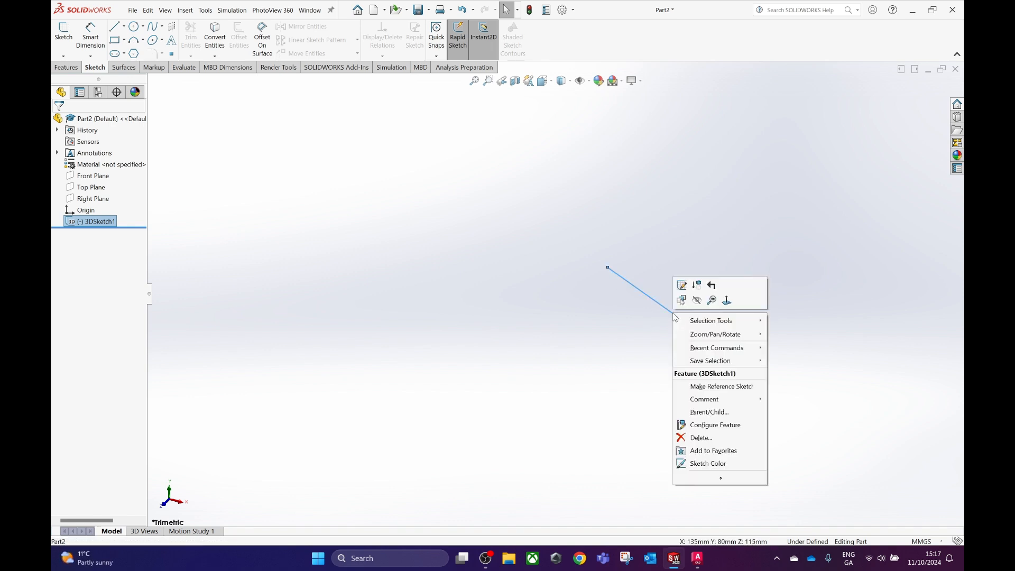
left_click(682, 286)
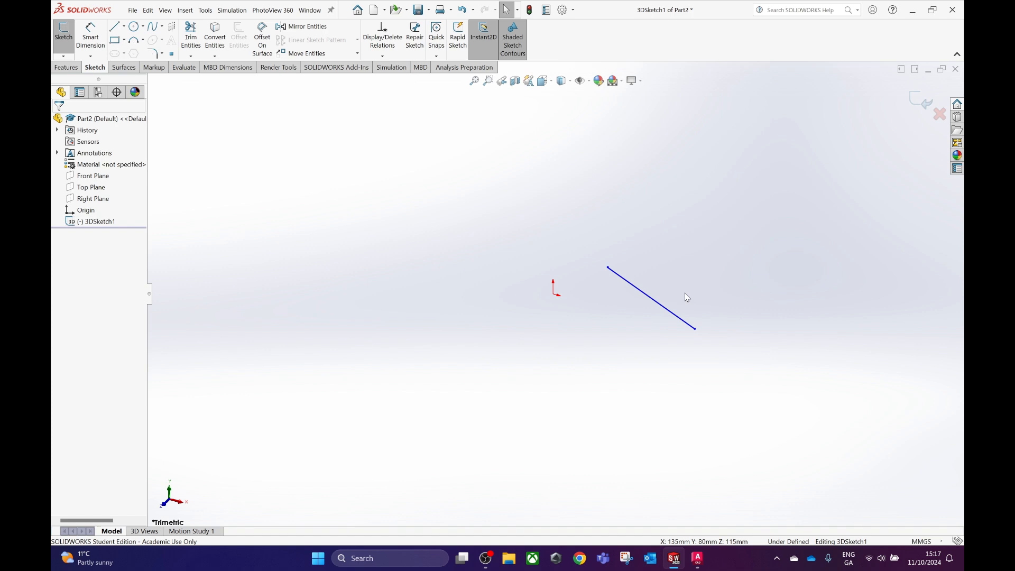
left_click(696, 329)
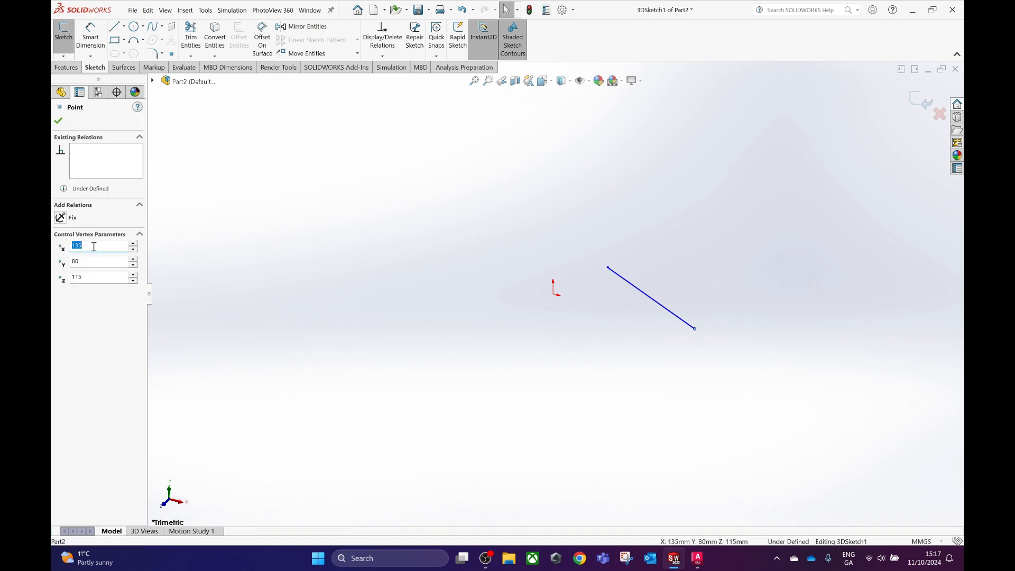
Set the X coordinate of the line's other endpoint to 135, reading the value from the AutoCAD label.
left_click(608, 268)
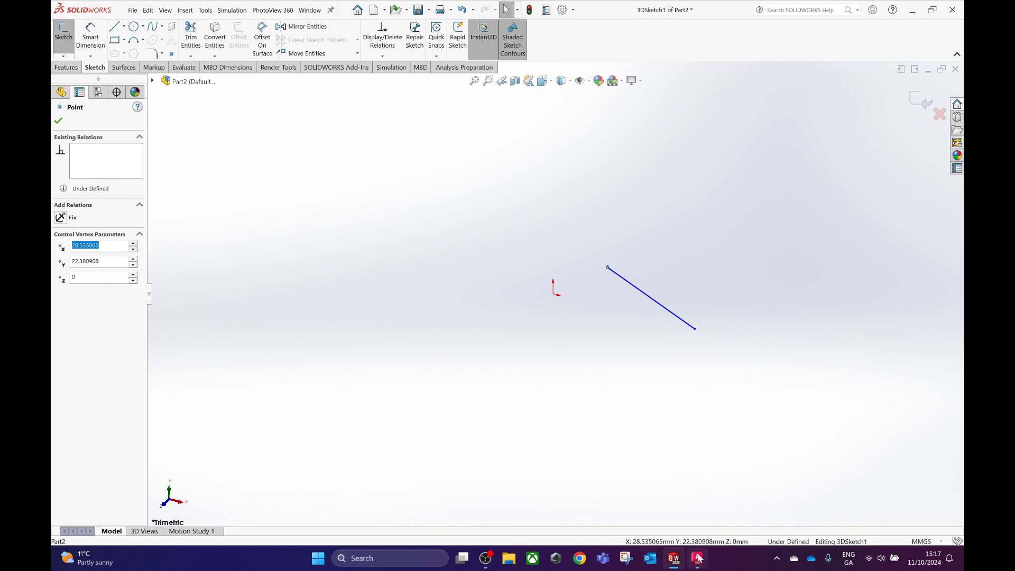
left_click(687, 497)
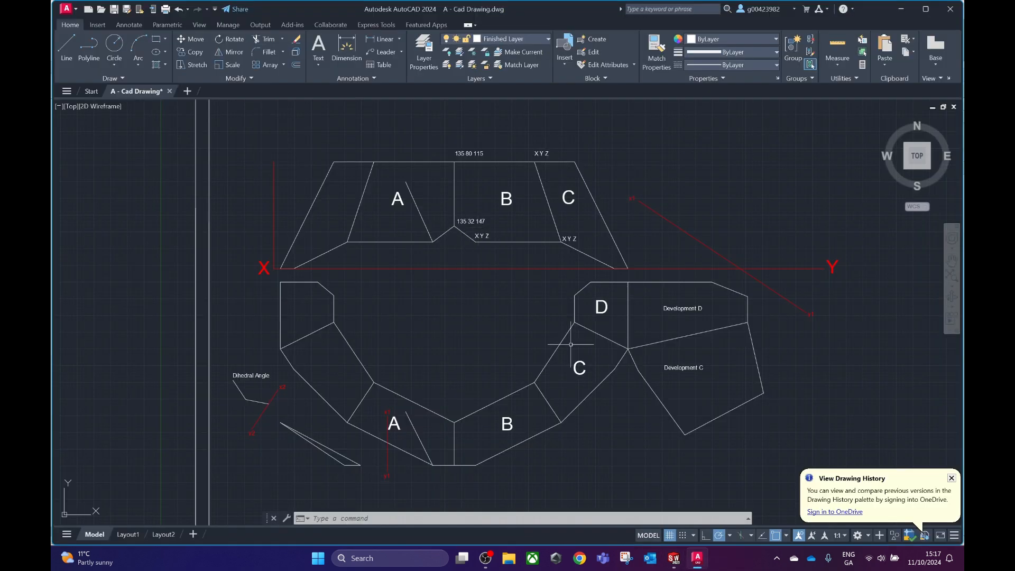
left_click(678, 564)
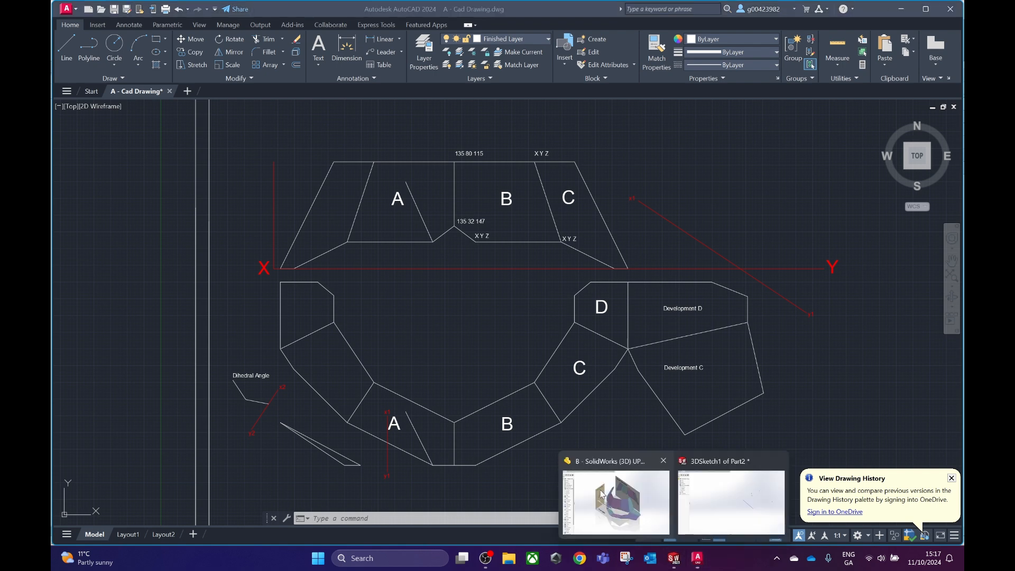
left_click(608, 495)
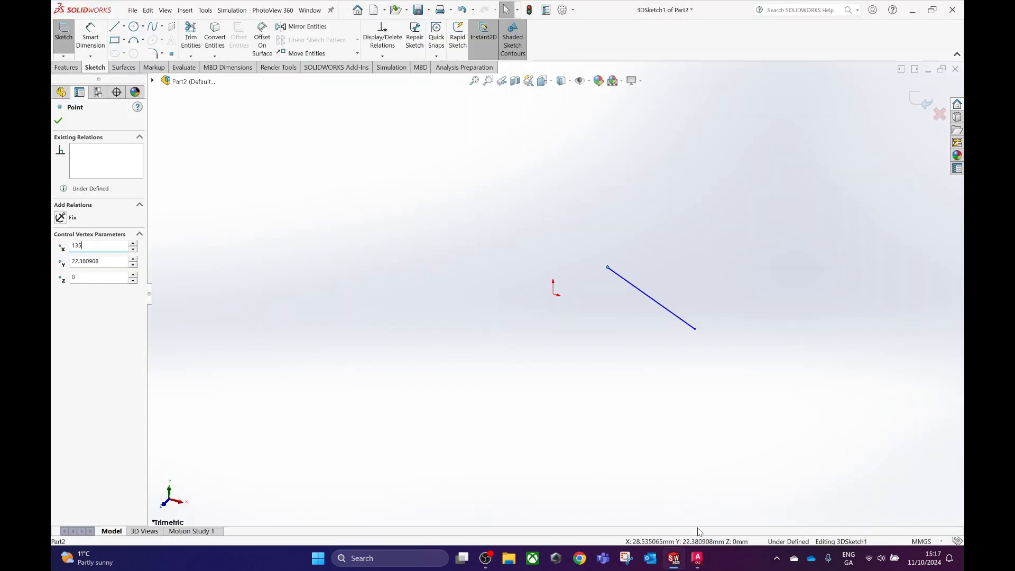
left_click(697, 497)
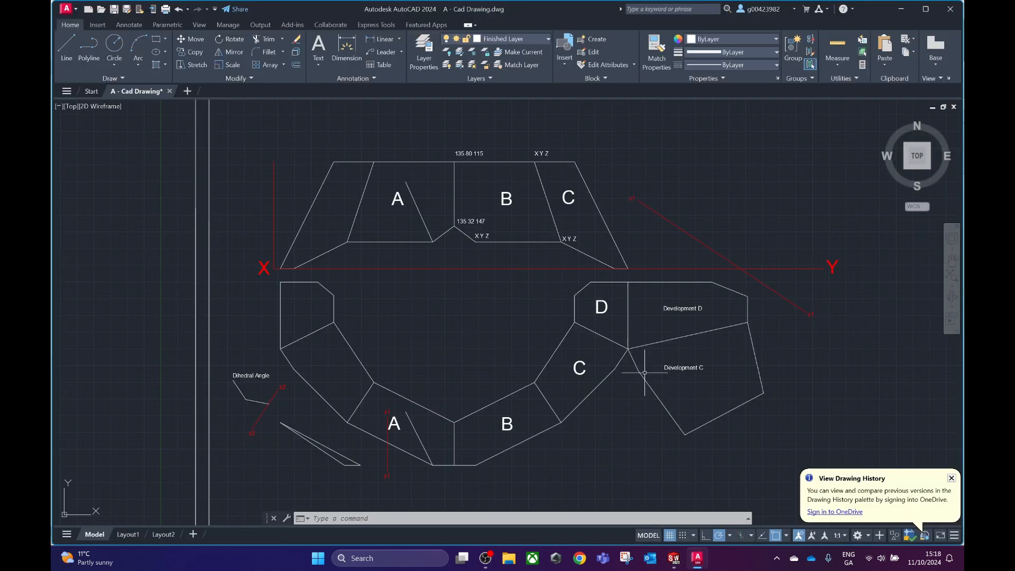
mouse_move(673, 558)
left_click(609, 495)
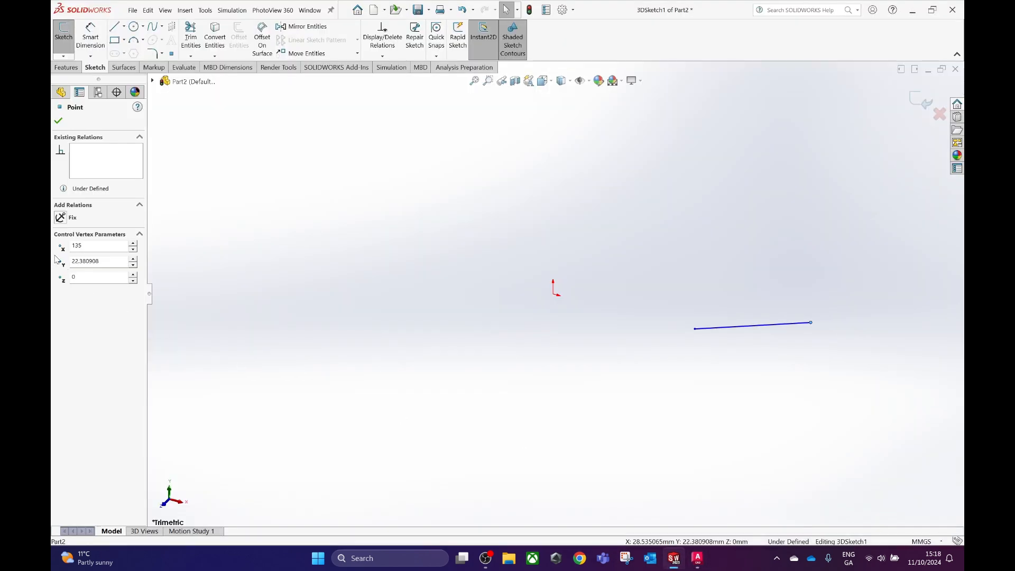
Set the same endpoint's Y to 32 and Z to 147 from the AutoCAD label.
left_click(109, 261)
type("32")
mouse_move(698, 563)
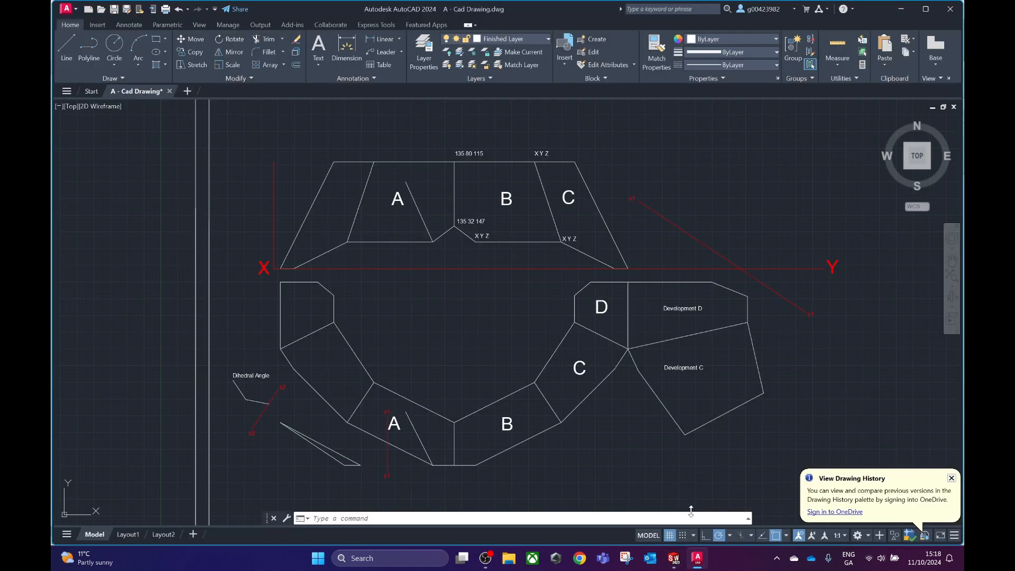
mouse_move(674, 558)
left_click(730, 508)
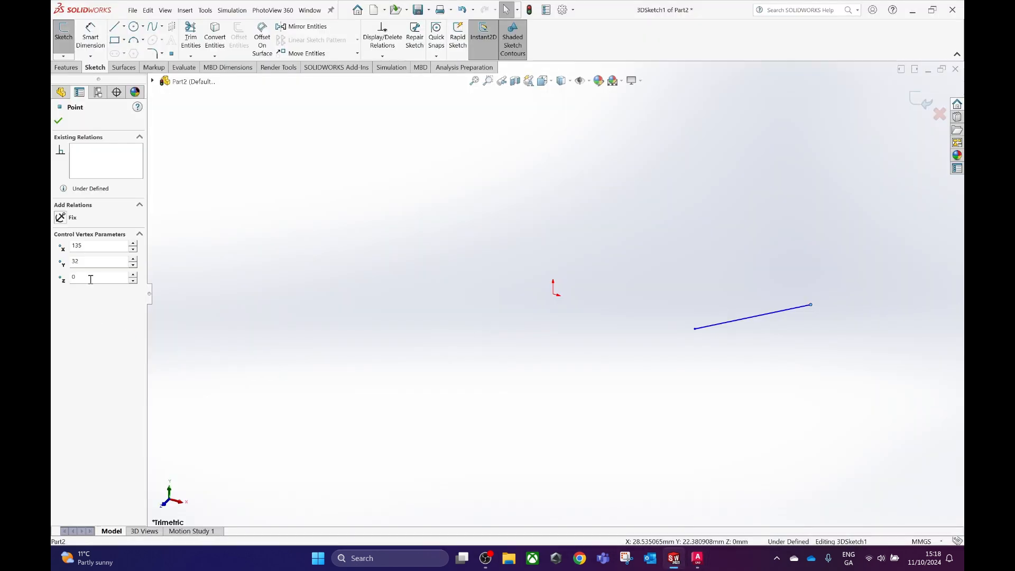
key("Return")
Deselect the endpoint and view the 3D sketch line from the front.
left_click(567, 423)
mouse_move(679, 433)
middle_mouse_down()
mouse_move(674, 410)
mouse_move(685, 440)
middle_mouse_up()
key("space")
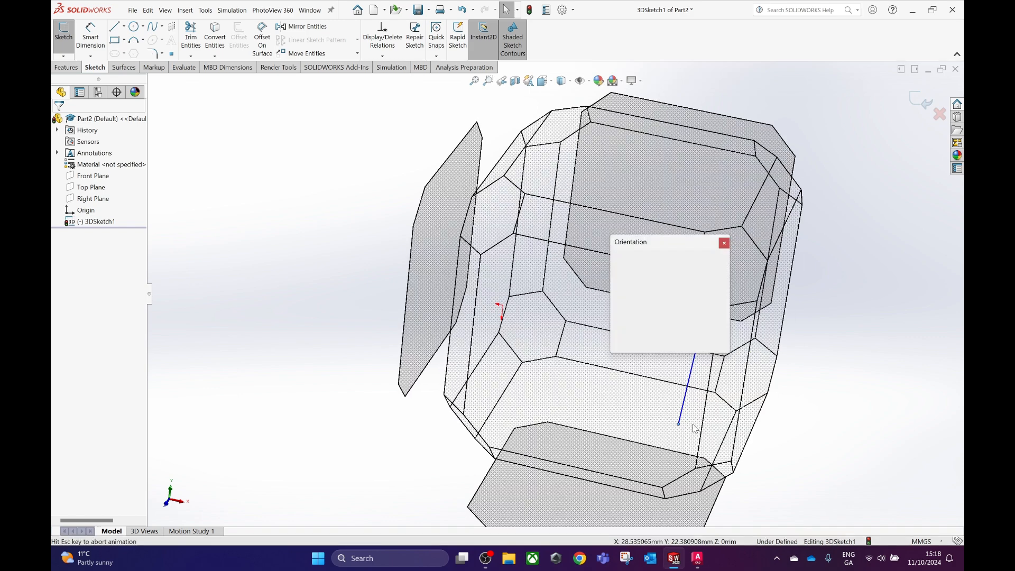
left_click(464, 407)
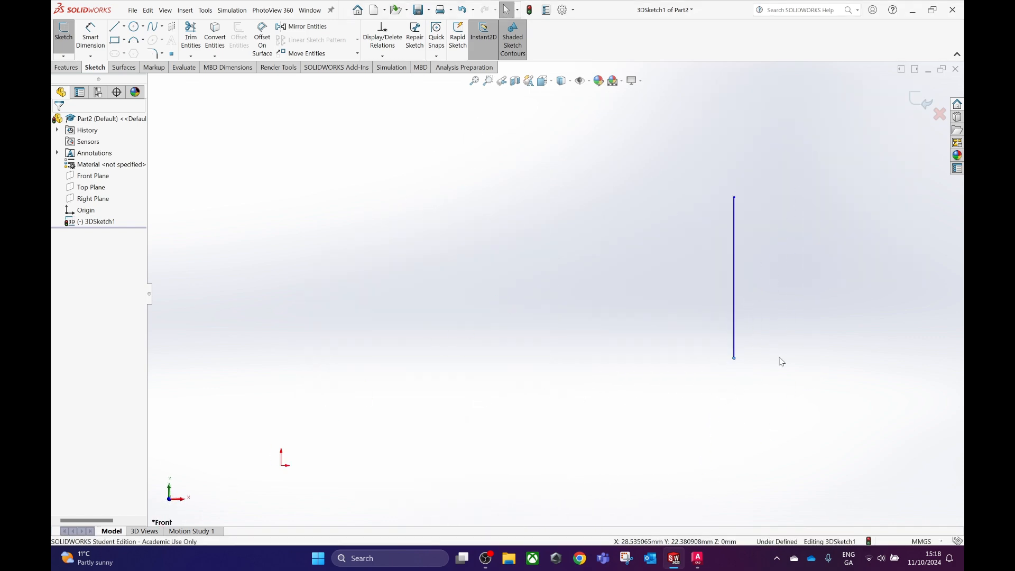
Switch to AutoCAD, measure the distance from the vertical reference line to B's bottom corner nearest A and replace X in its label with 151.
left_click(697, 558)
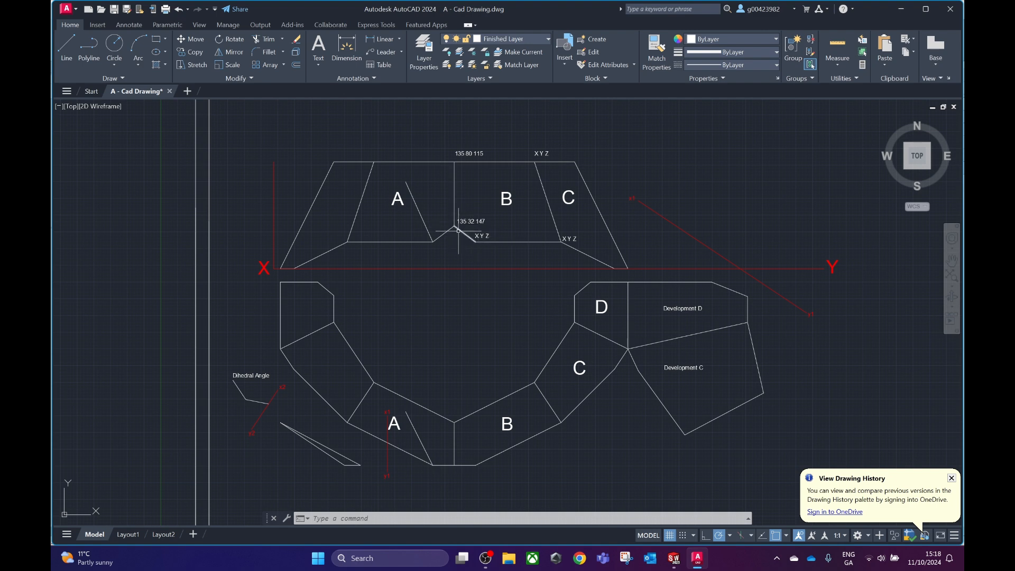
left_click(66, 48)
left_click(471, 243)
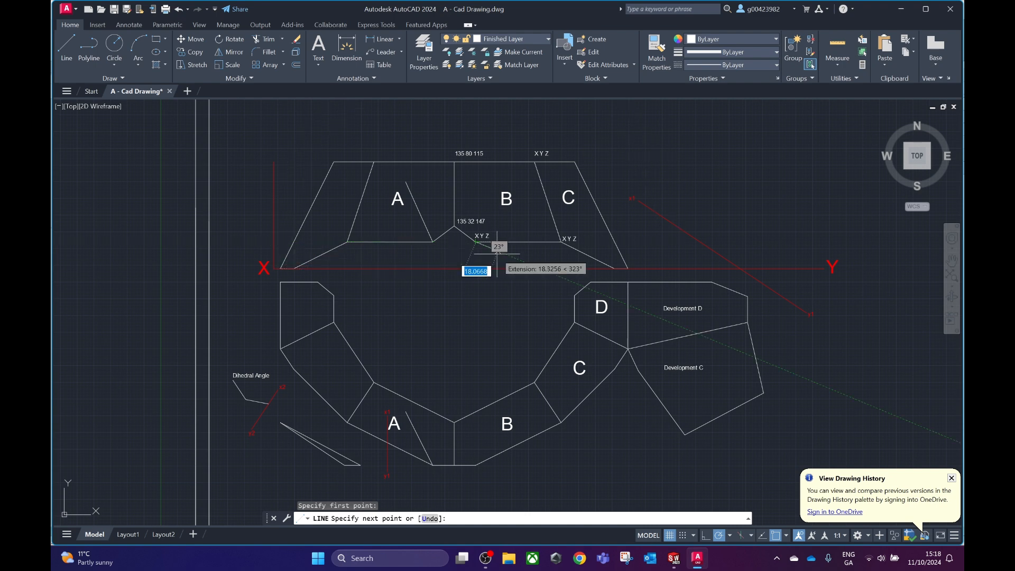
key("Escape")
double_click(478, 235)
key("BackSpace")
type("151")
left_click(513, 261)
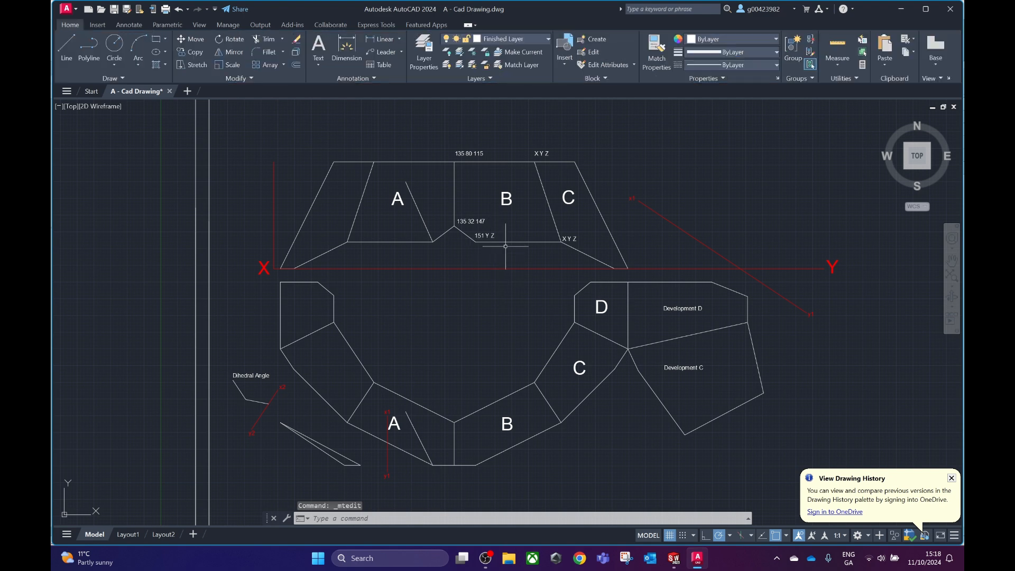
Measure the height above the XY line of B's bottom corner nearest A and replace Y in its label with 20.
left_click(69, 61)
left_click(456, 228)
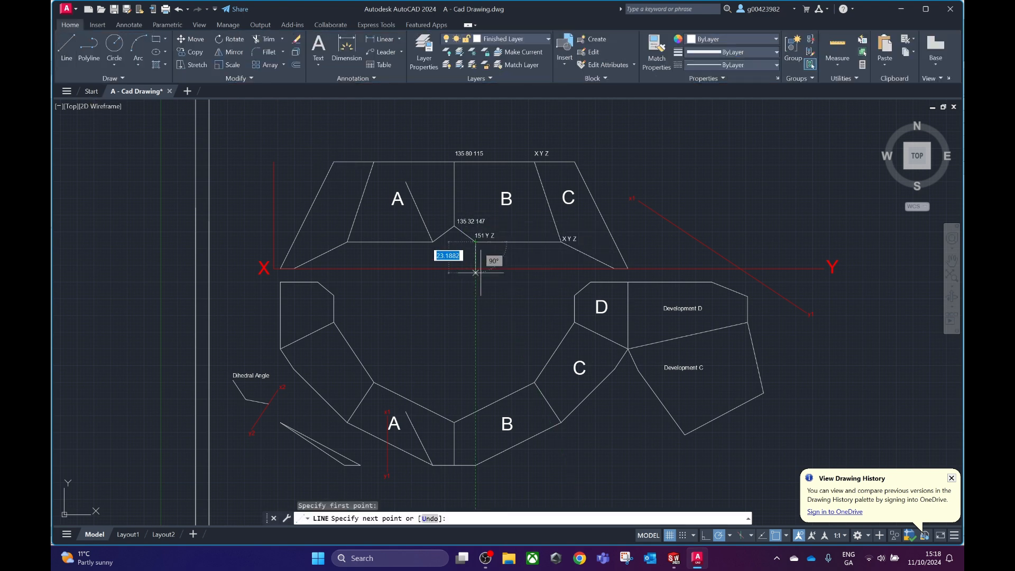
key("Escape")
left_click(490, 245)
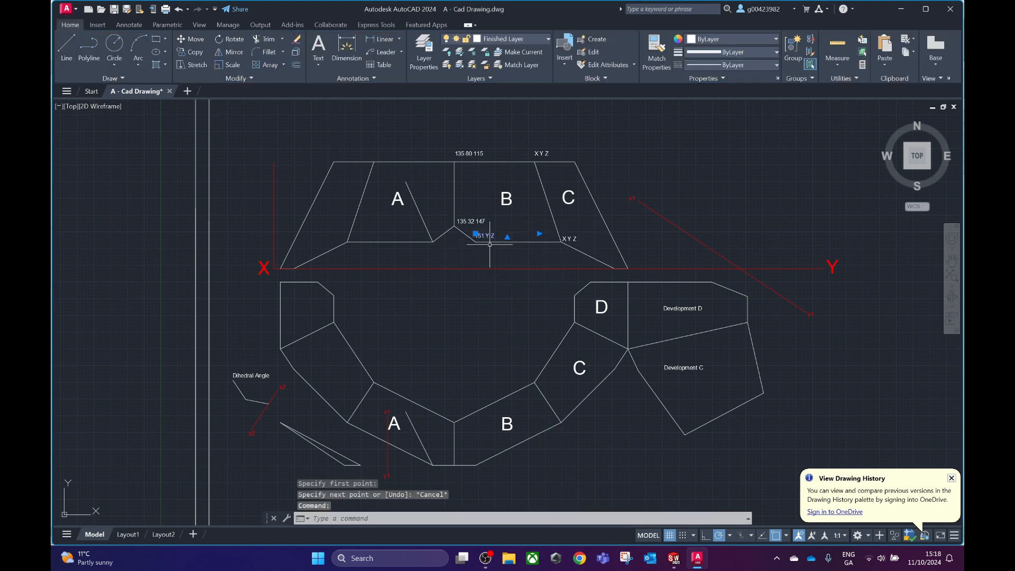
double_click(489, 235)
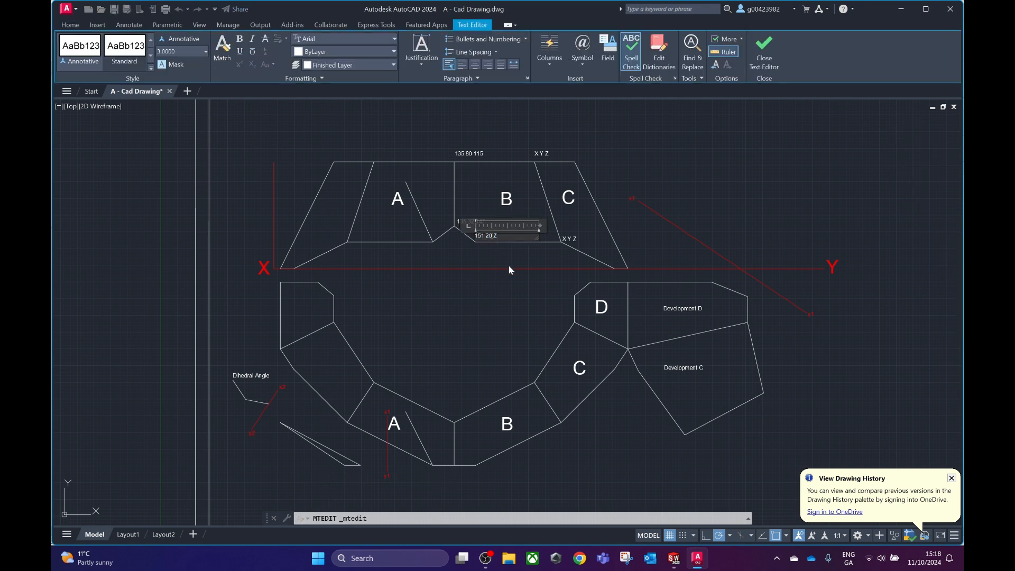
left_click(509, 270)
Measure the plan depth below the XY line of B's bottom corner nearest A and replace Z in its label with 147.
left_click(68, 52)
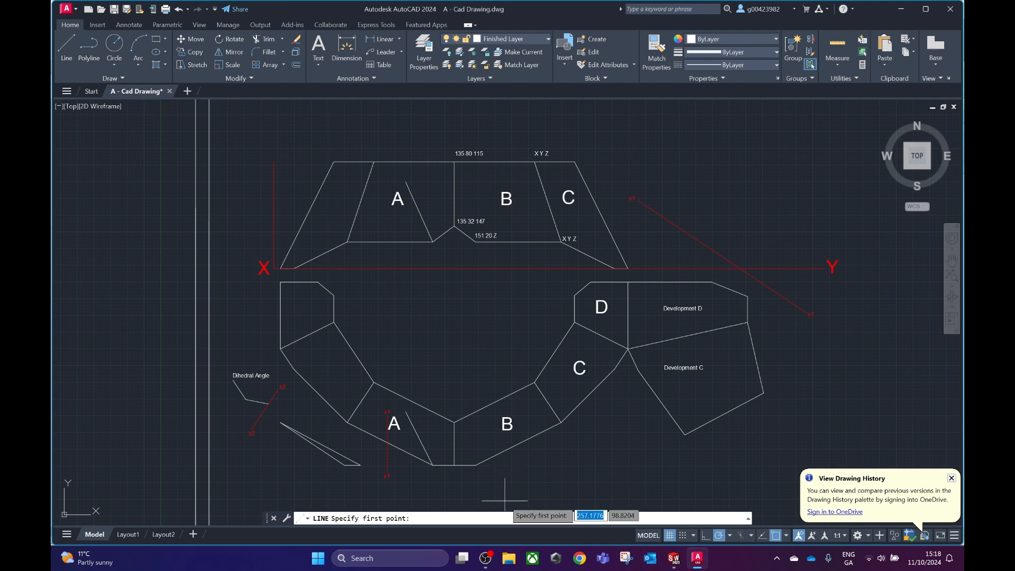
left_click(476, 465)
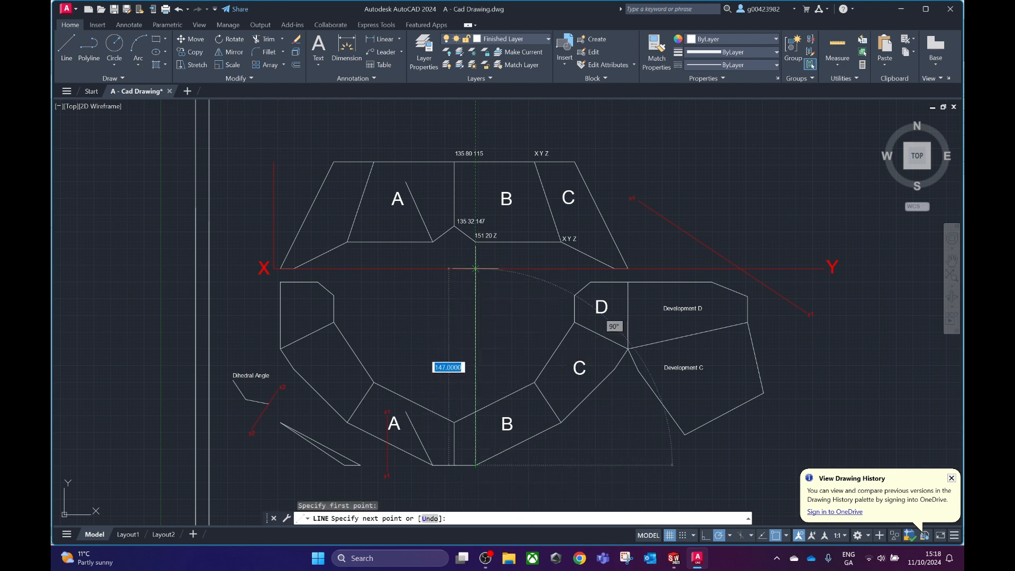
key("Escape")
double_click(499, 234)
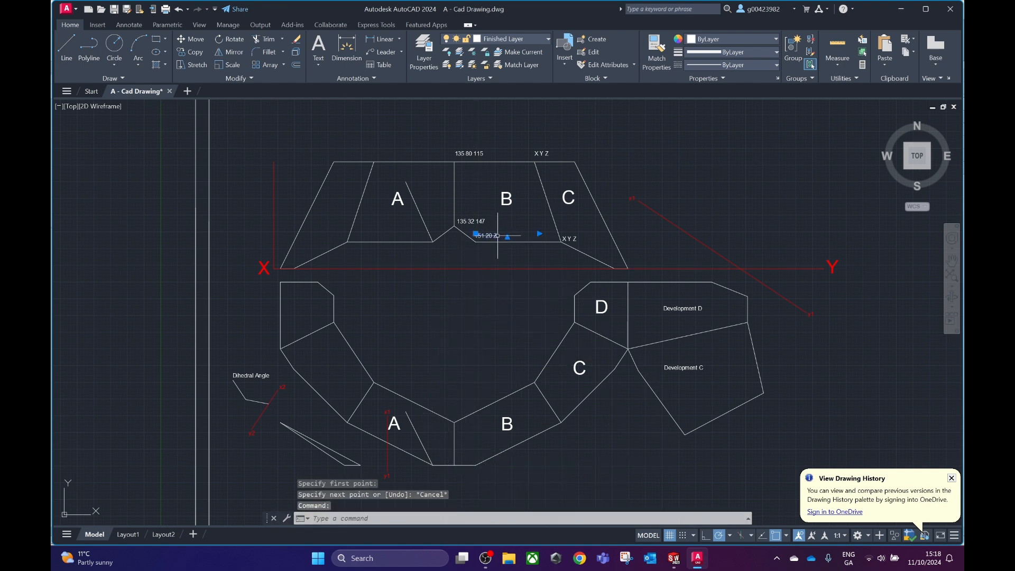
type("147")
left_click(510, 263)
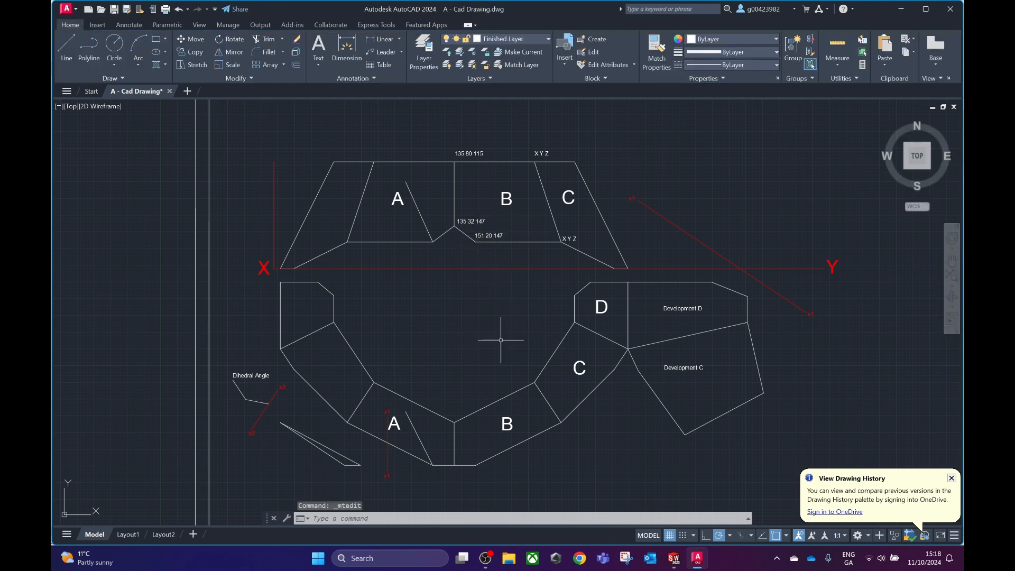
Switch to SolidWorks, exit the current 3D sketch and start a new 3D sketch.
left_click(674, 558)
left_click(598, 504)
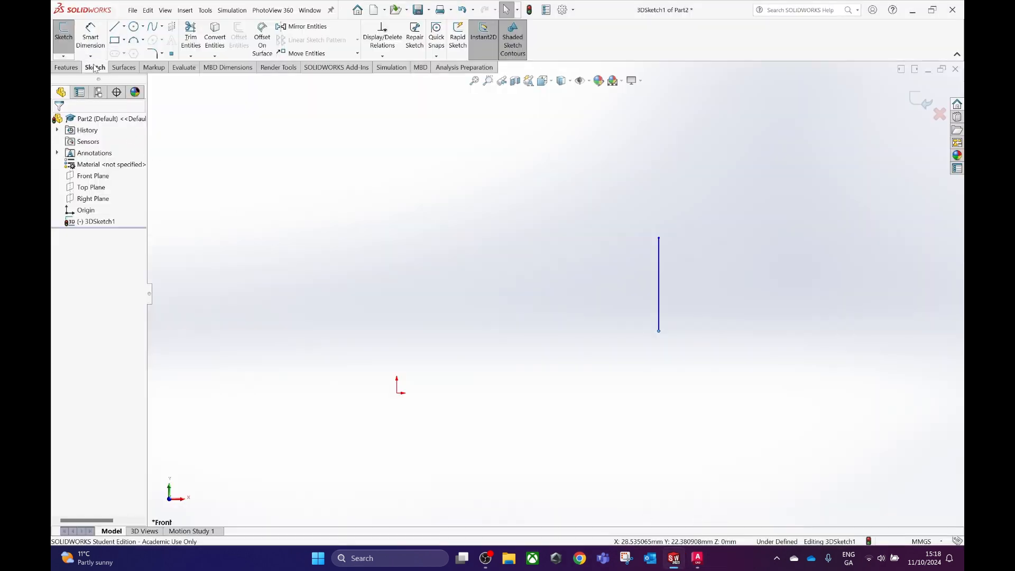
left_click(64, 57)
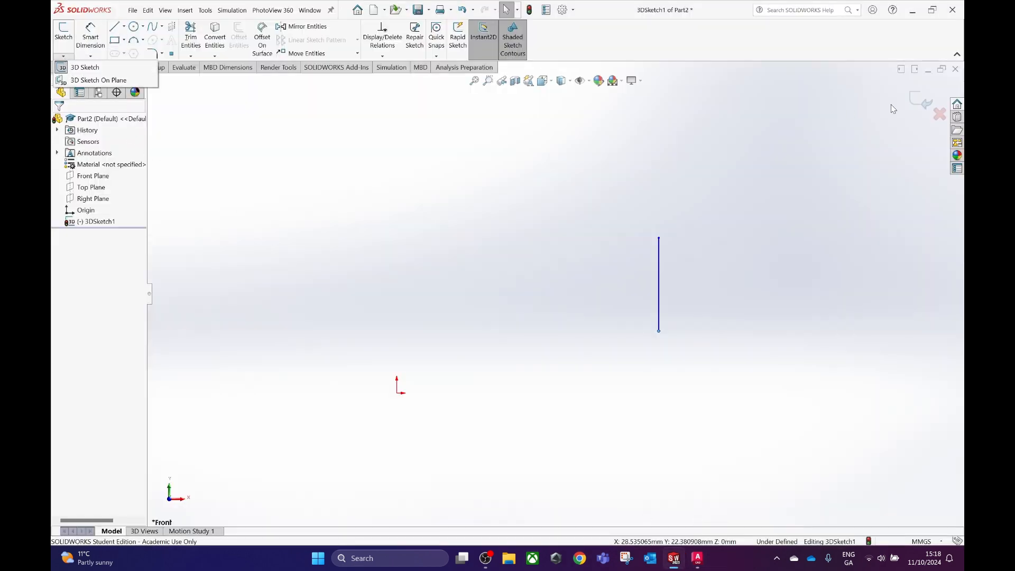
left_click(923, 103)
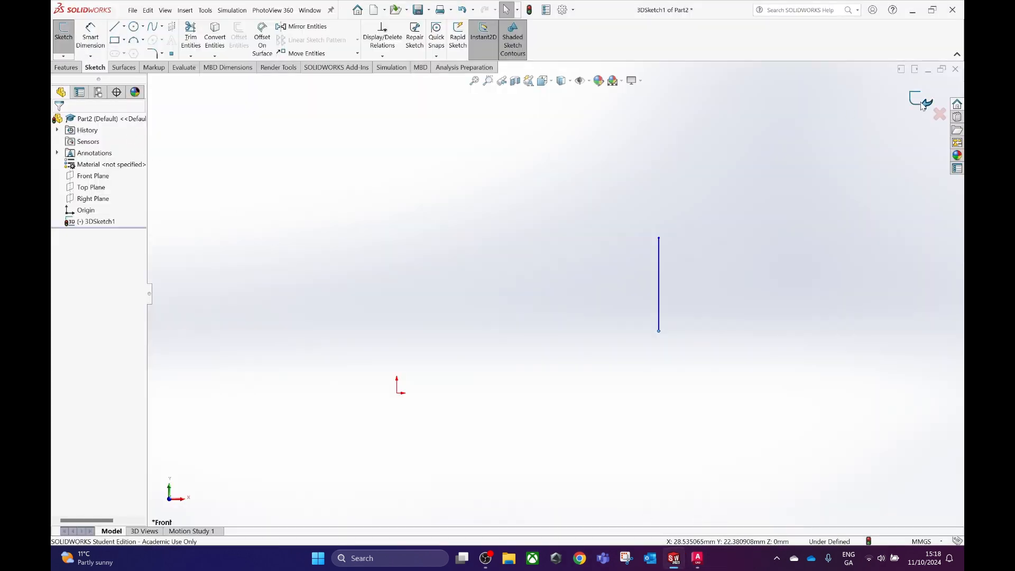
left_click(64, 56)
left_click(79, 68)
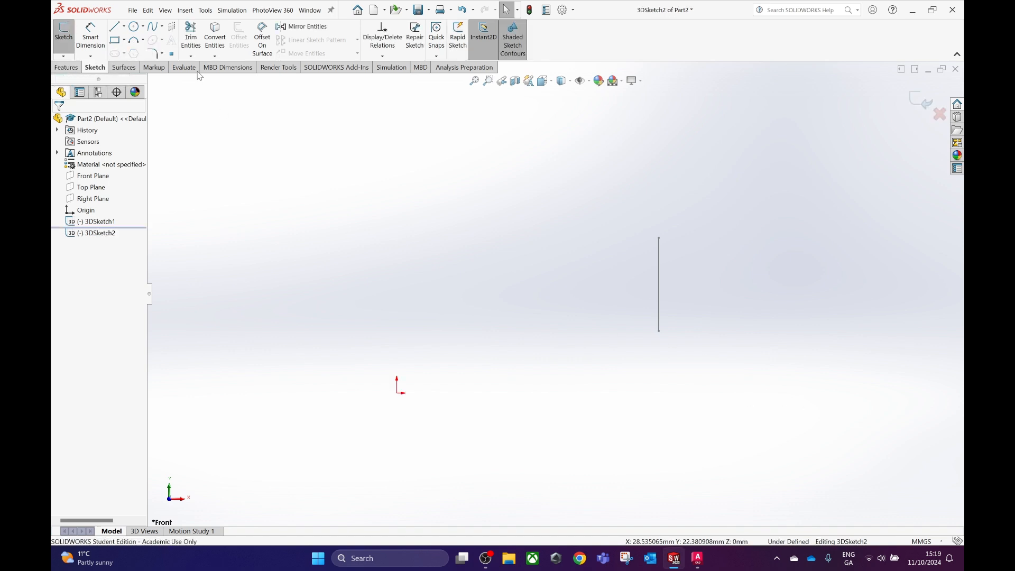
Draw a line about 39 mm long sloping down and outward from the lower endpoint of the vertical line.
left_click(115, 27)
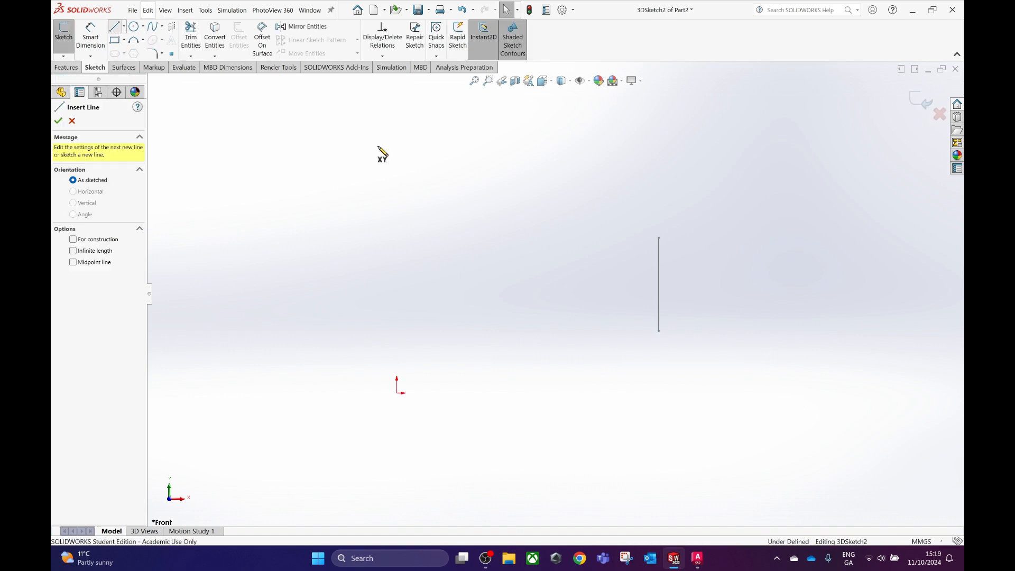
left_click(659, 332)
left_click(722, 374)
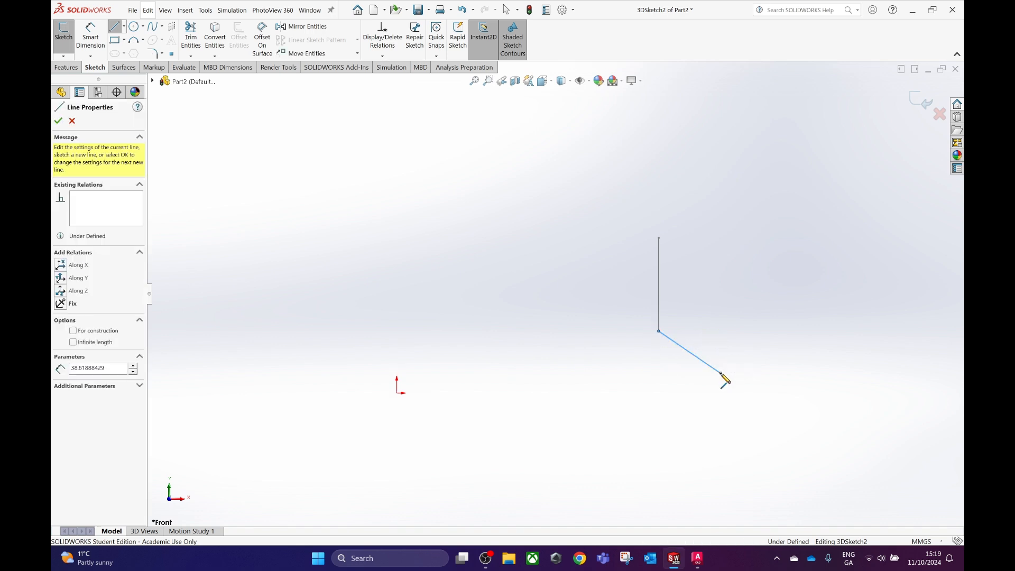
key("Escape")
Set the sloping line's free endpoint to X 151 and Y 20 from the AutoCAD label, keep Z at 147, and exit the 3D sketch.
left_click(722, 374)
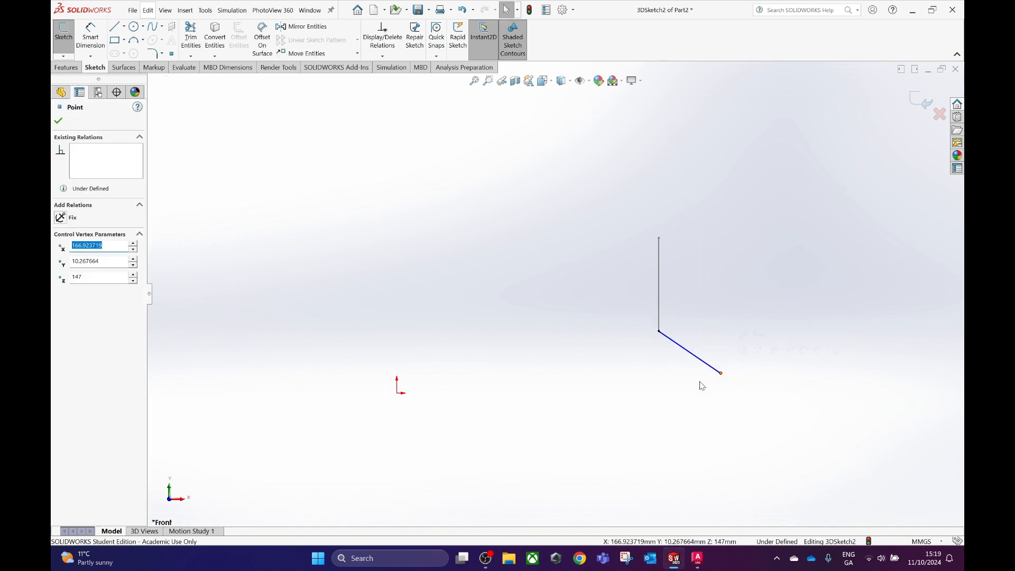
mouse_move(698, 559)
left_click(700, 507)
type("151")
left_click(106, 261)
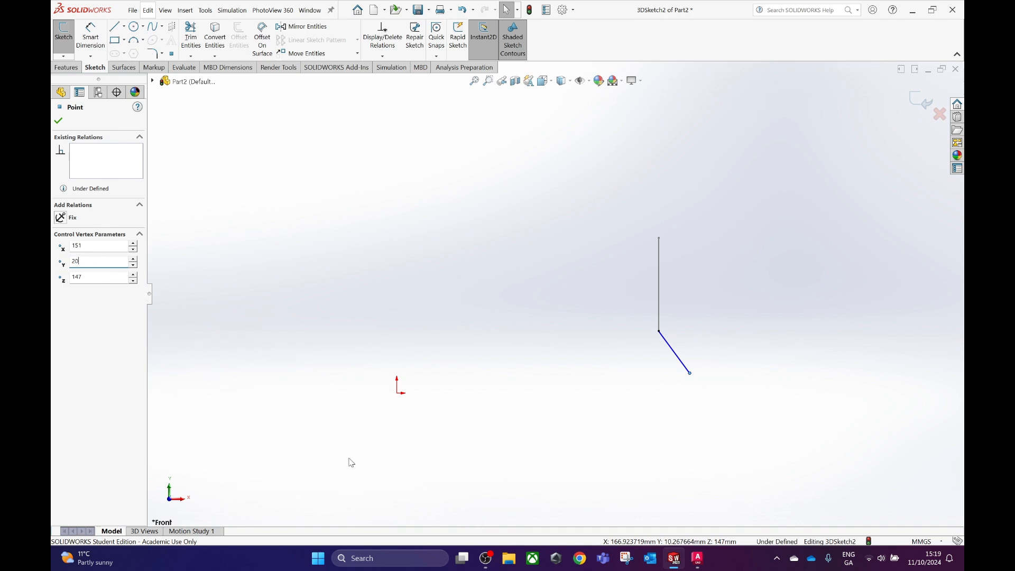
key("Tab")
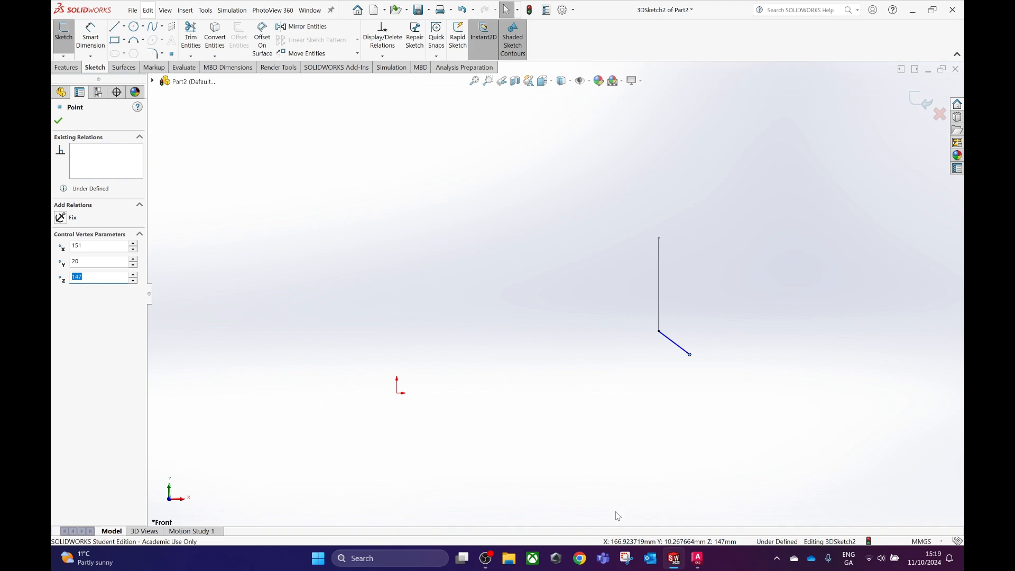
mouse_move(698, 558)
left_click(58, 123)
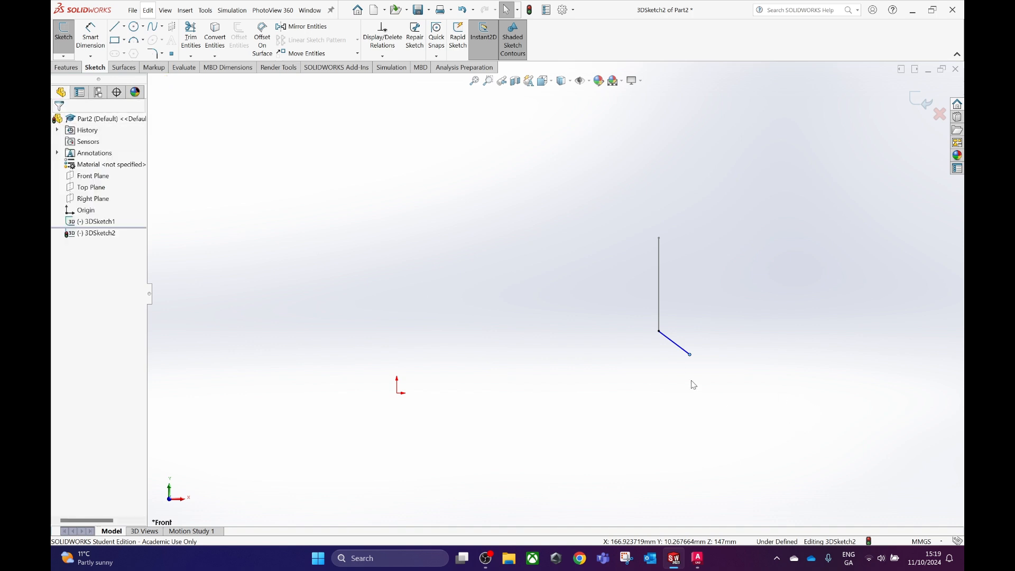
left_click(918, 99)
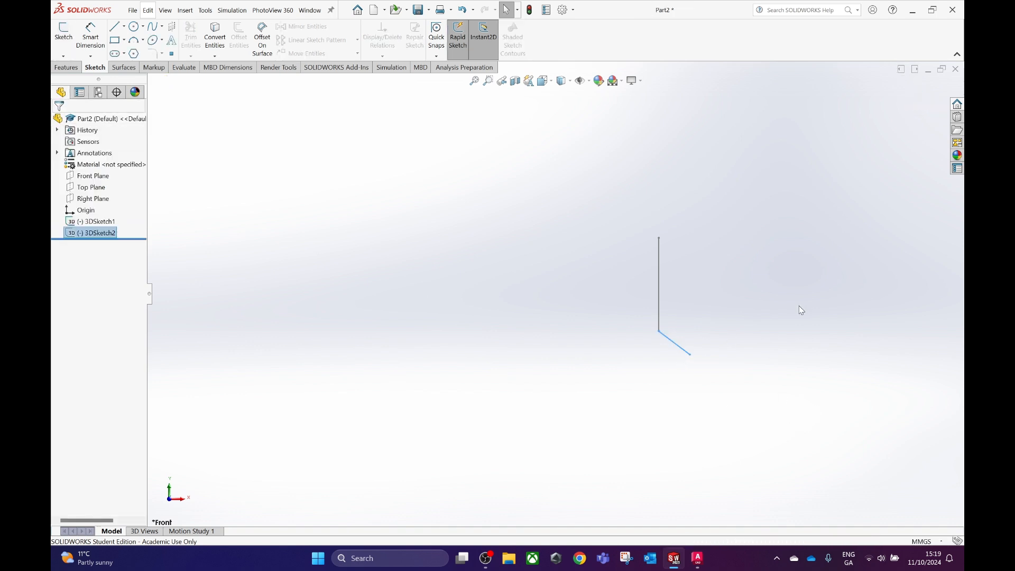
Switch to AutoCAD, measure the distance from the vertical reference line to B's bottom corner shared with C and replace X in its label with 215.
left_click(698, 558)
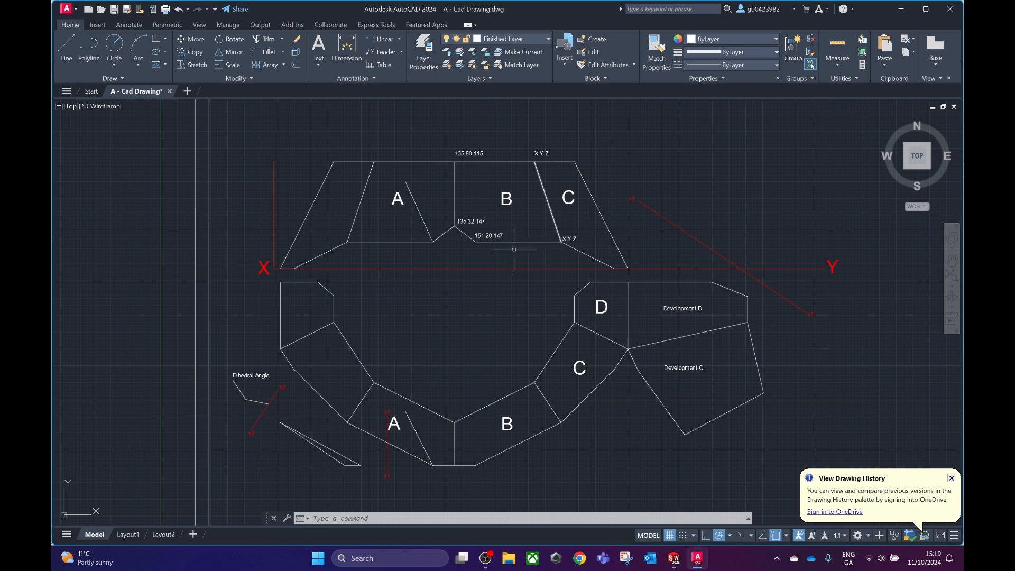
left_click(66, 49)
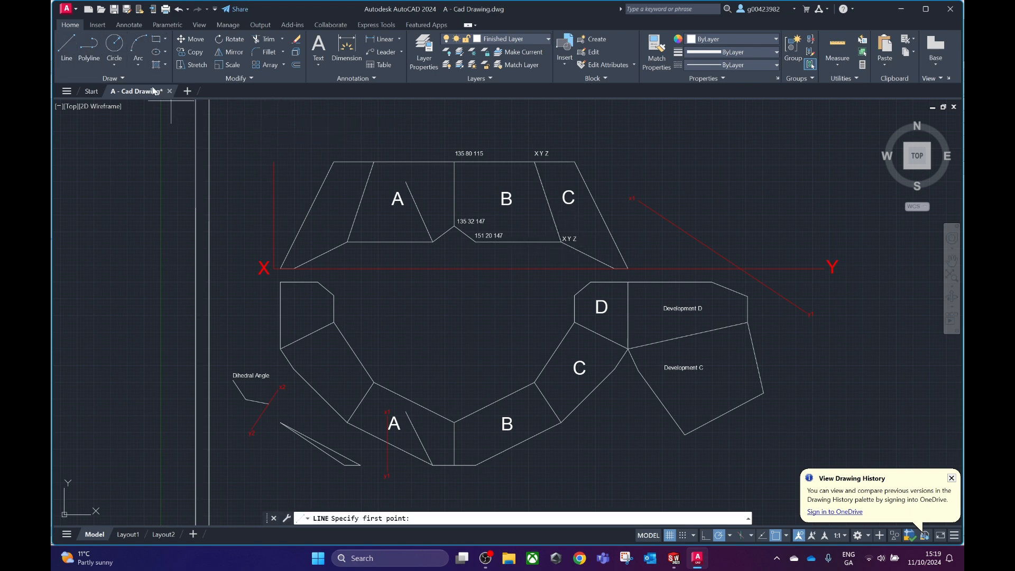
left_click(561, 242)
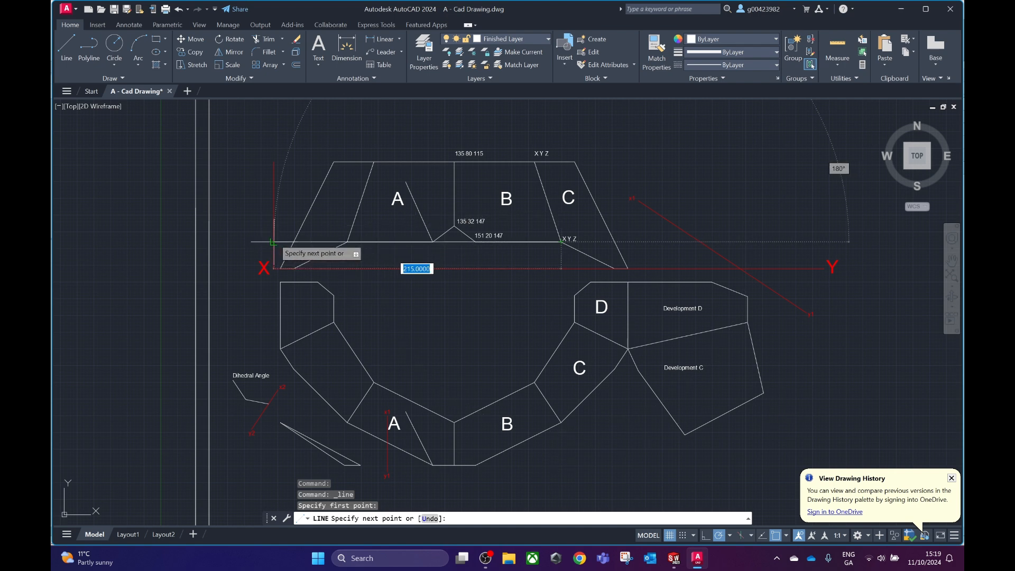
key("Escape")
left_click(569, 238)
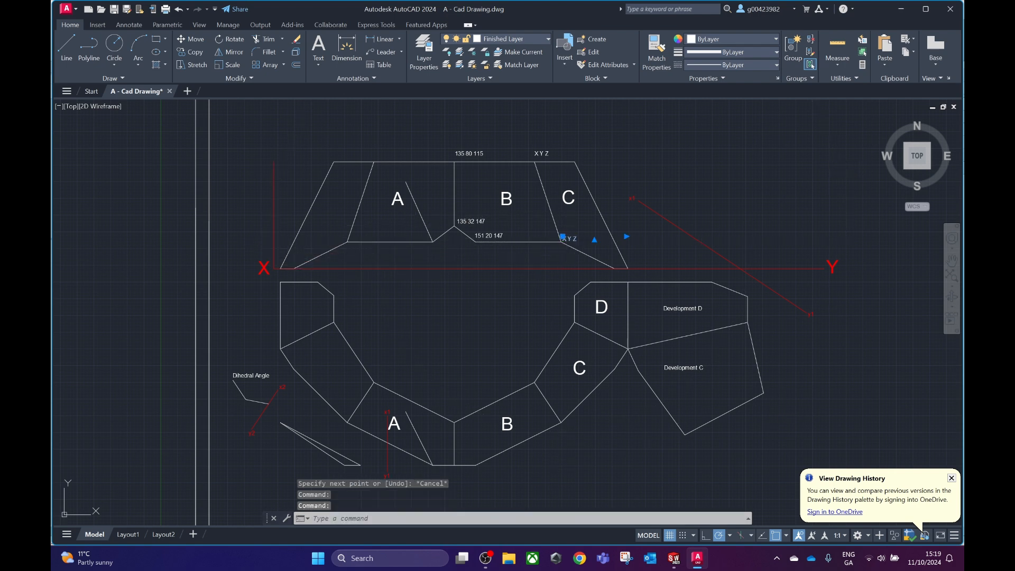
double_click(570, 238)
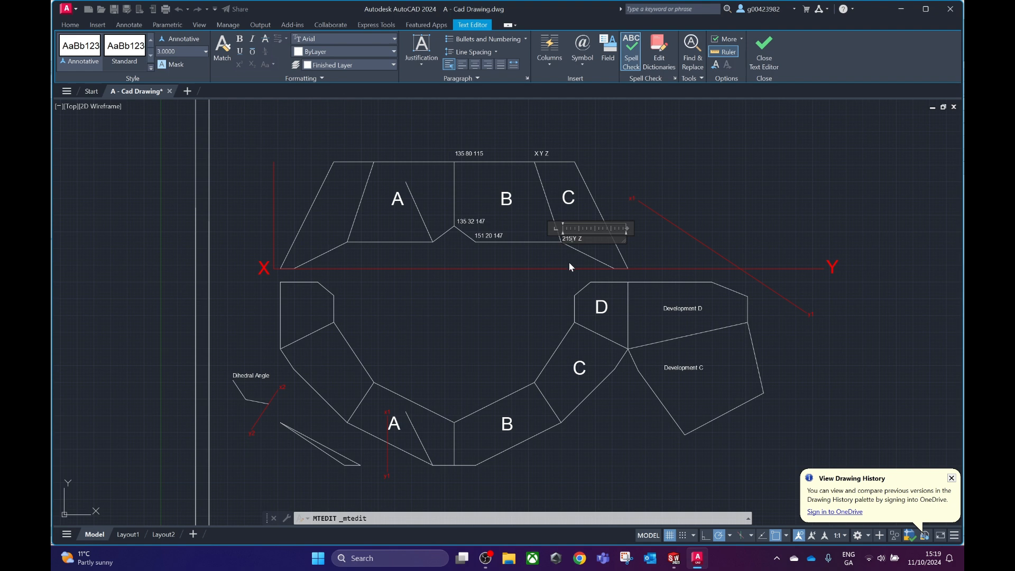
left_click(781, 193)
Measure the height above the XY line of the bottom corner shared by B and C and replace Y in its label with 20.
left_click(66, 48)
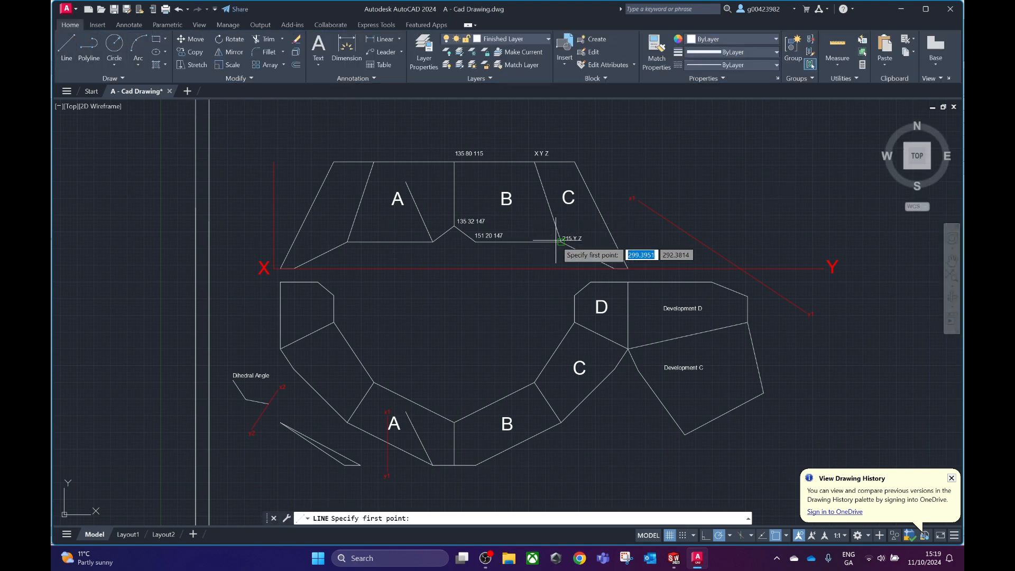
left_click(558, 241)
key("Escape")
left_click(568, 238)
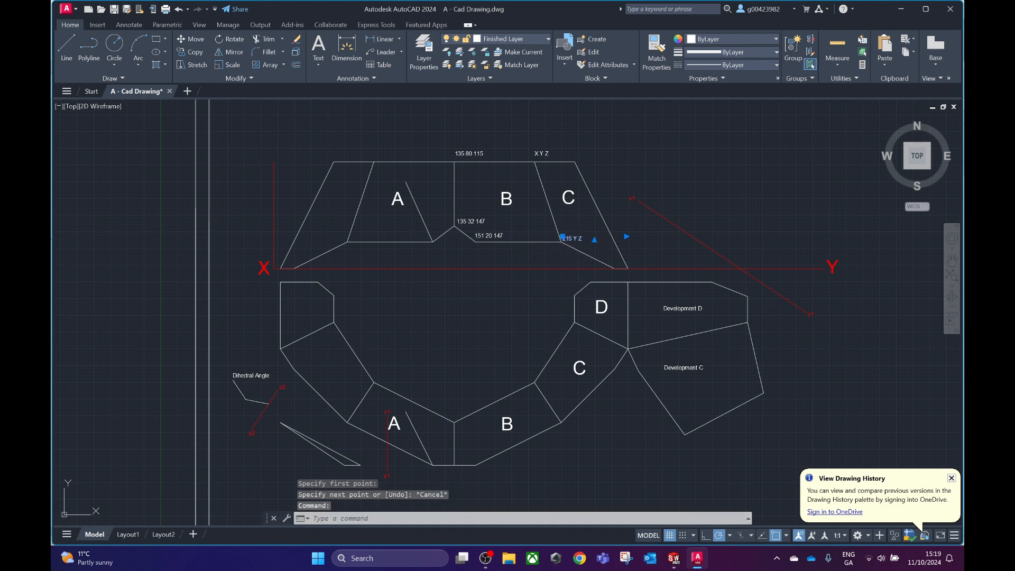
double_click(571, 238)
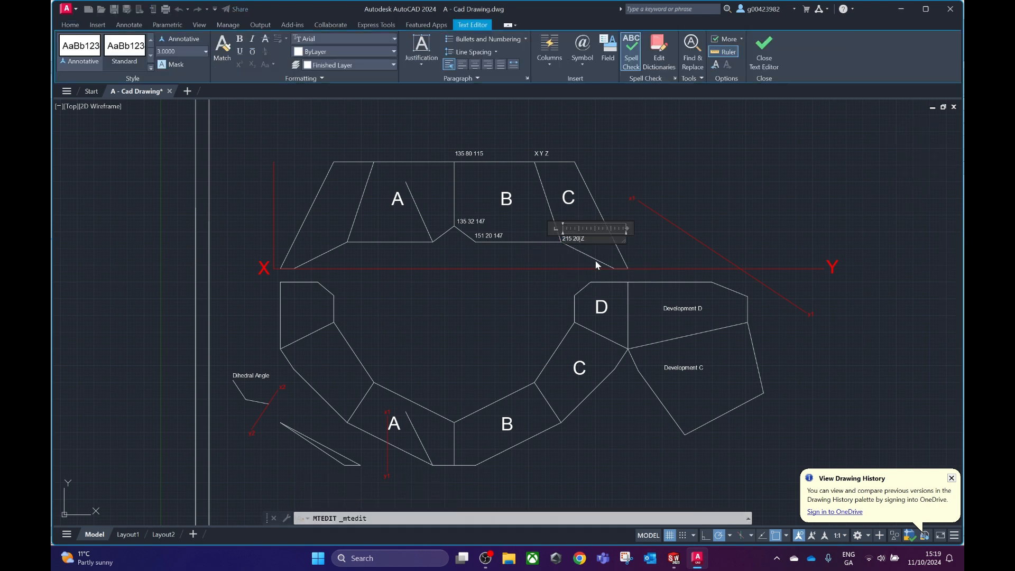
left_click(595, 264)
Measure the plan depth below the XY line of the bottom corner shared by B and C and replace Z in its label with 115.
left_click(66, 48)
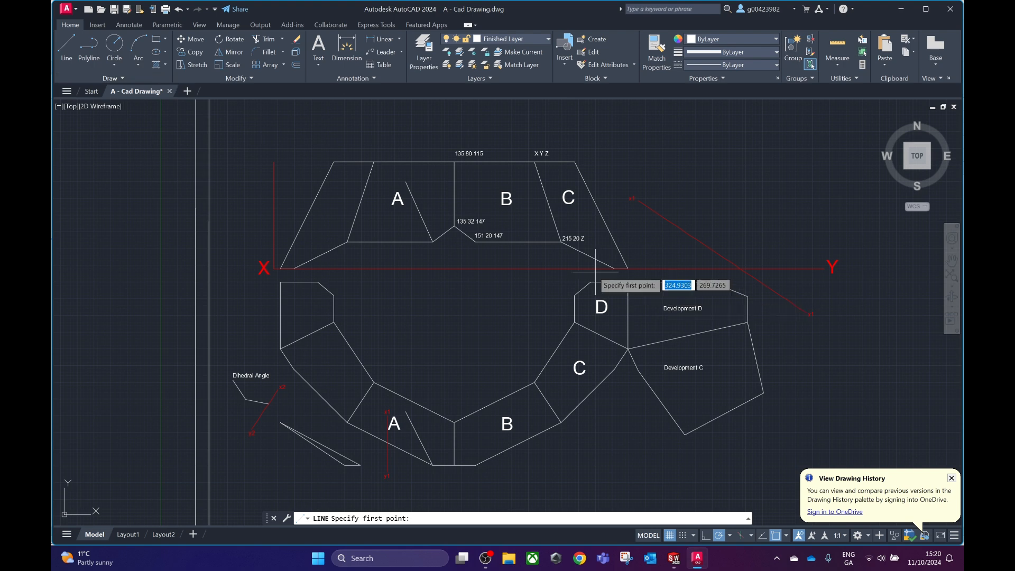
left_click(561, 423)
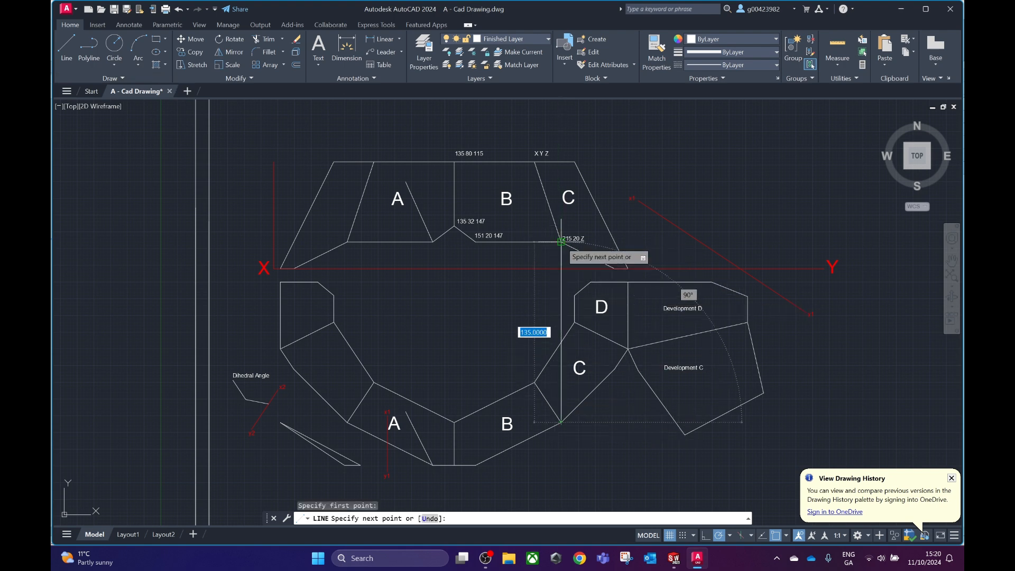
key("Escape")
double_click(590, 241)
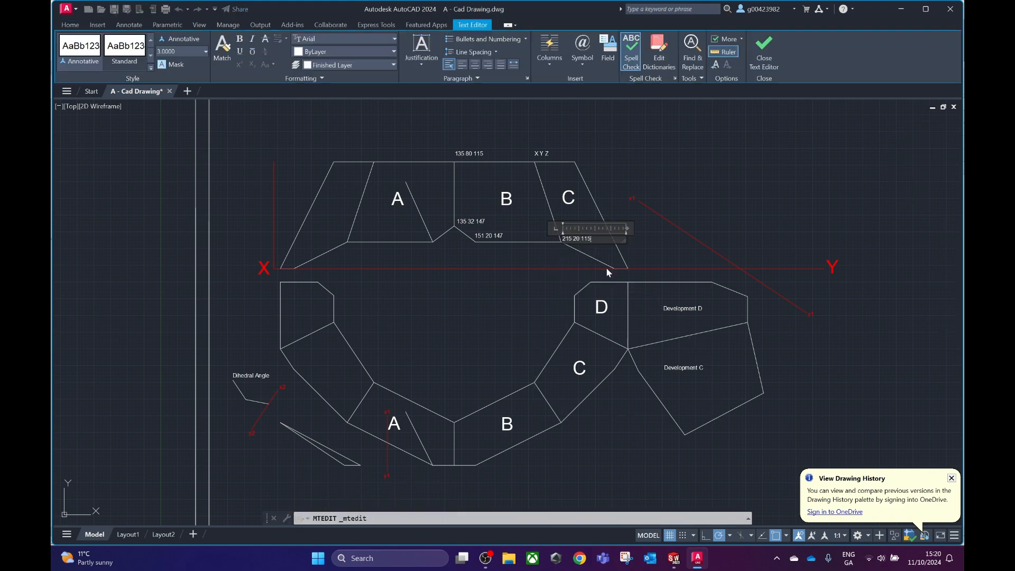
scroll(606, 267, "up", 2)
left_click(524, 275)
scroll(523, 279, "down", 2)
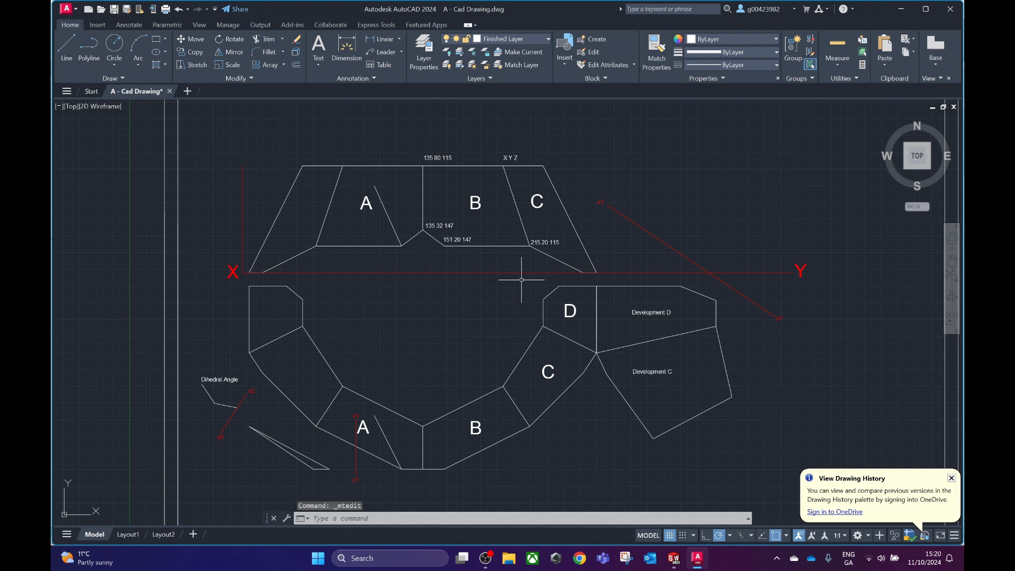
Switch to SolidWorks and reopen the second 3D sketch for editing.
mouse_move(674, 558)
left_click(694, 521)
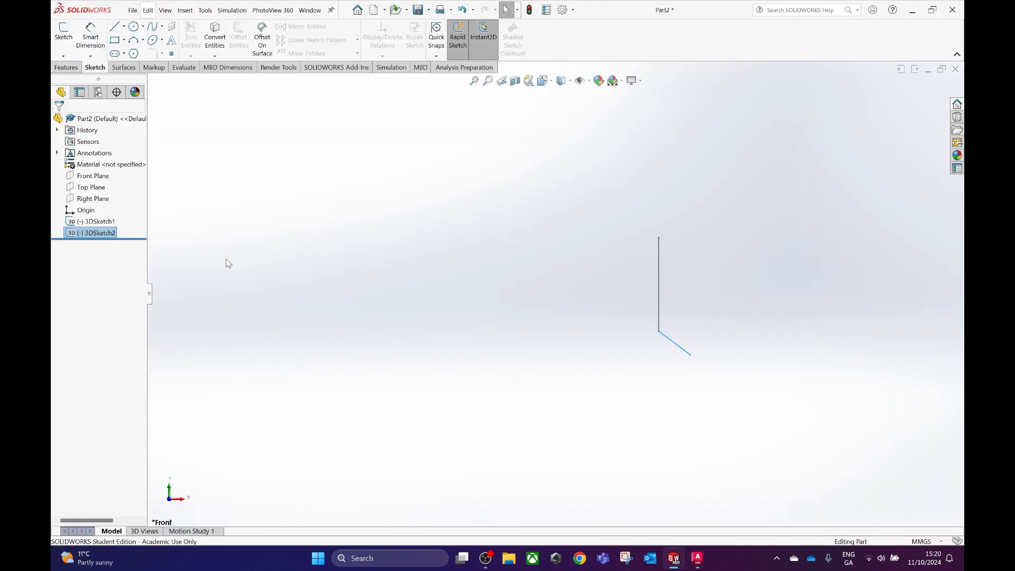
left_click(64, 56)
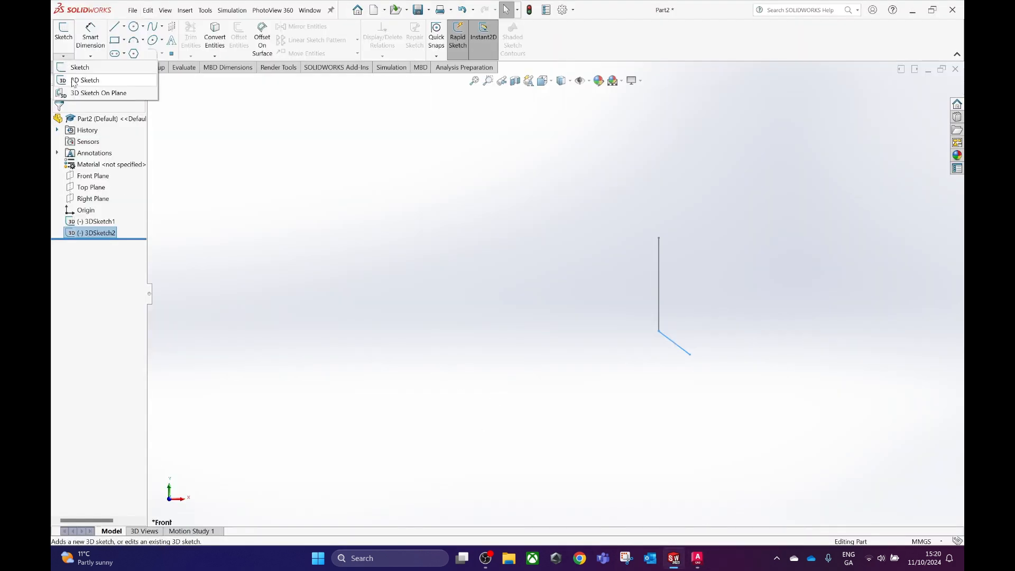
left_click(84, 78)
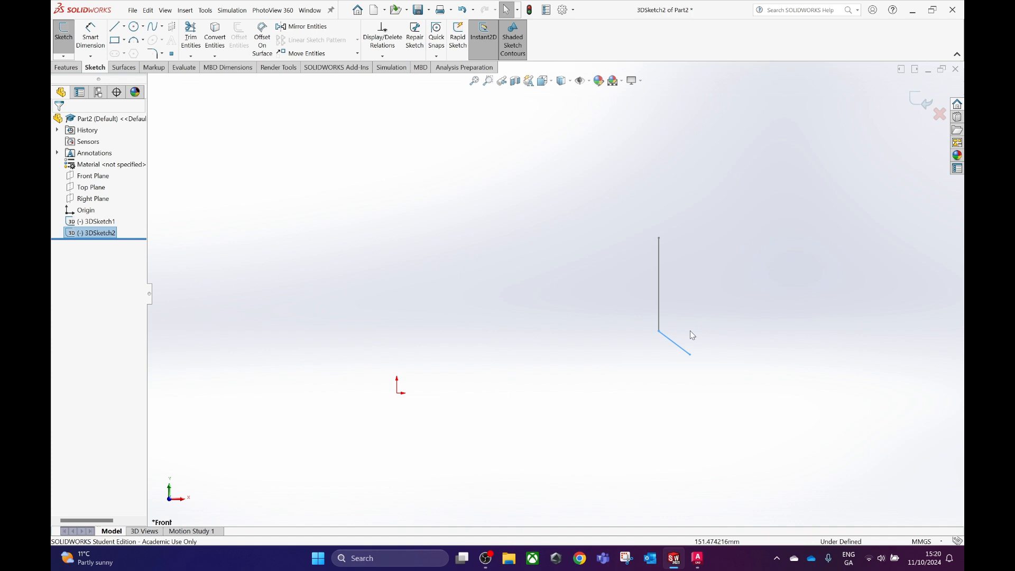
Draw a line from the short sloping line's free endpoint to about X 209, Y 35.
left_click(115, 26)
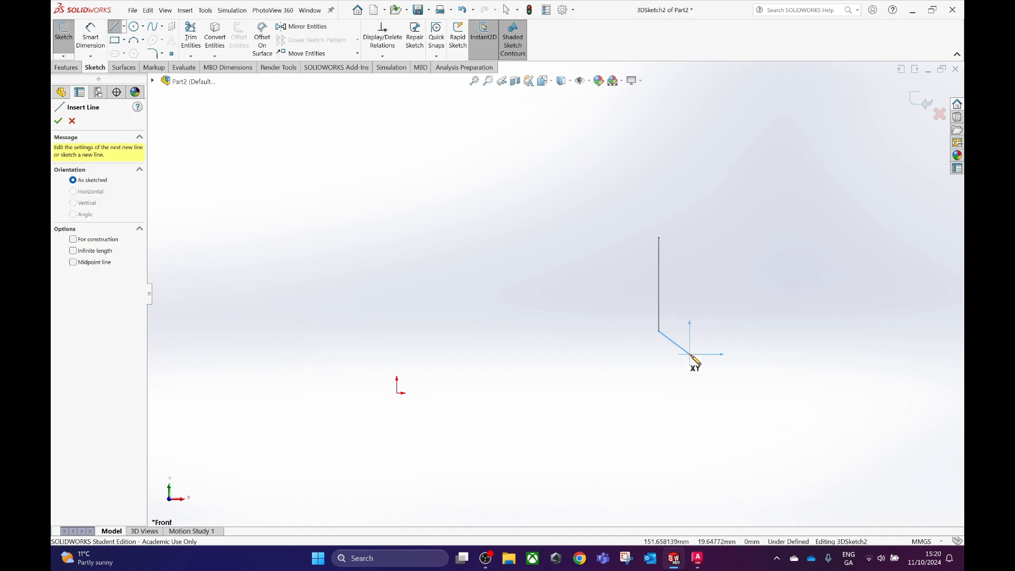
left_click(690, 354)
left_click(802, 327)
key("Escape")
key("Escape")
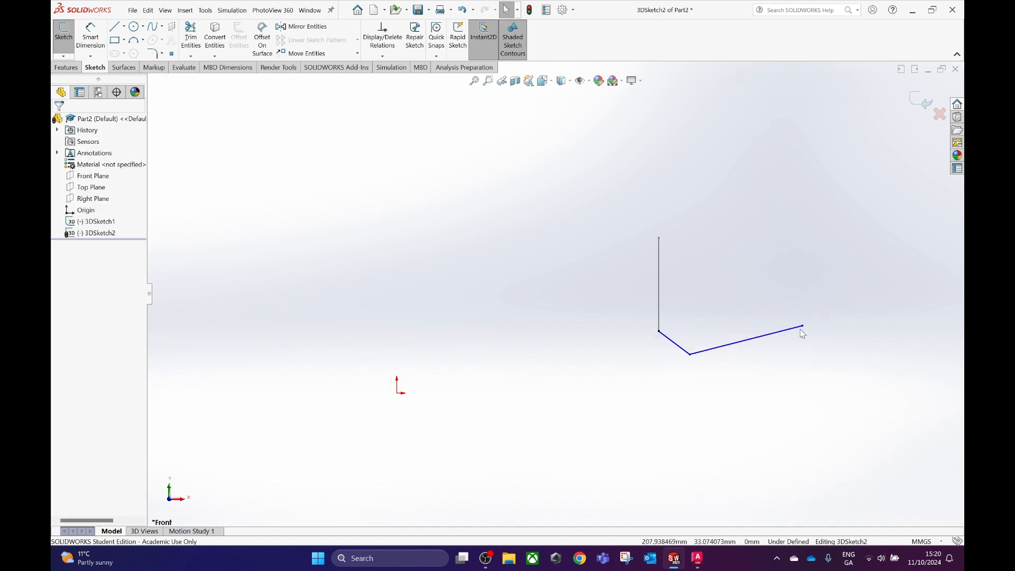
Set the new line's free endpoint to X 215, Y 20, Z 115, using the corner label in the AutoCAD drawing.
left_click(803, 328)
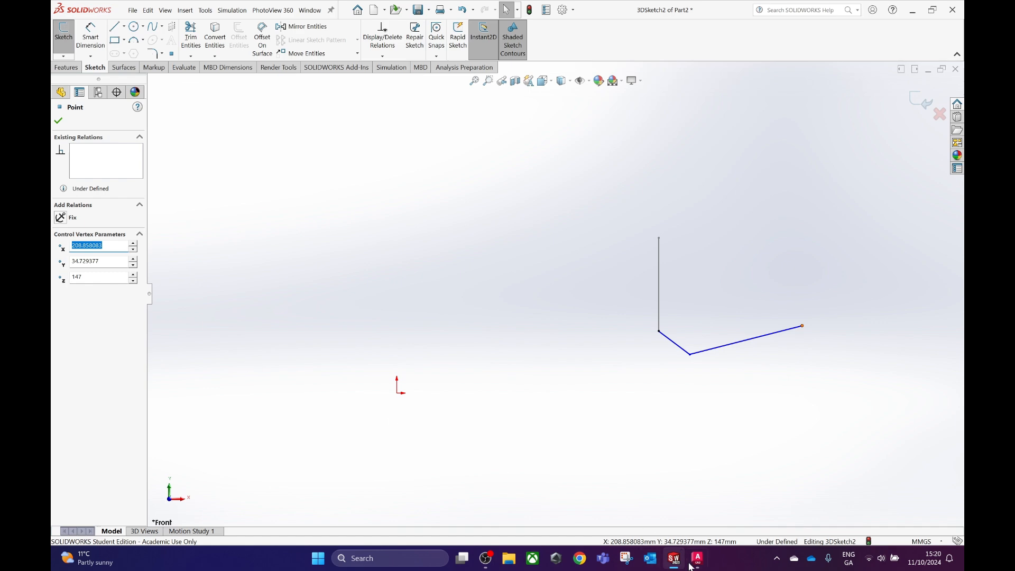
mouse_move(697, 562)
left_click(705, 507)
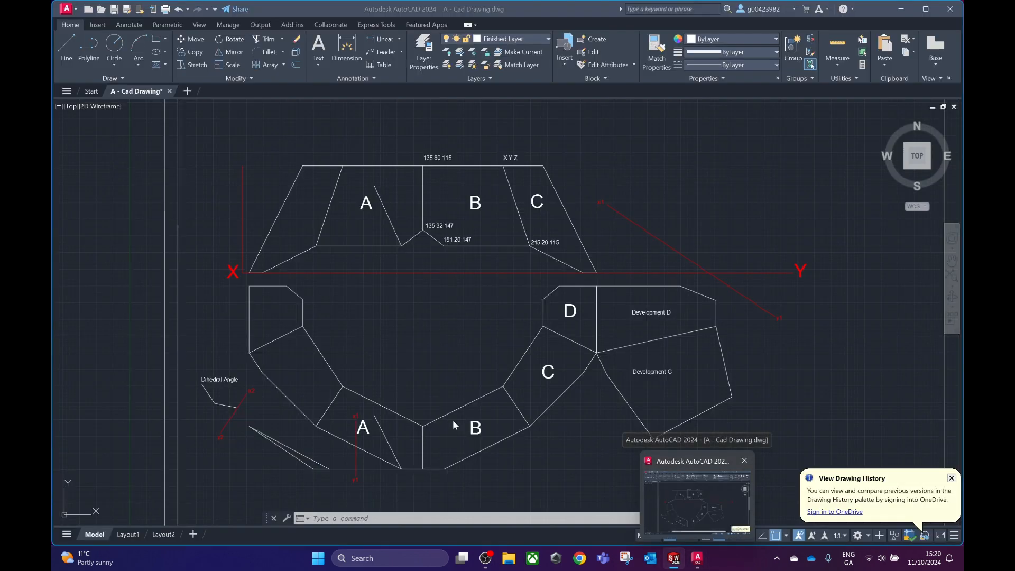
type("215")
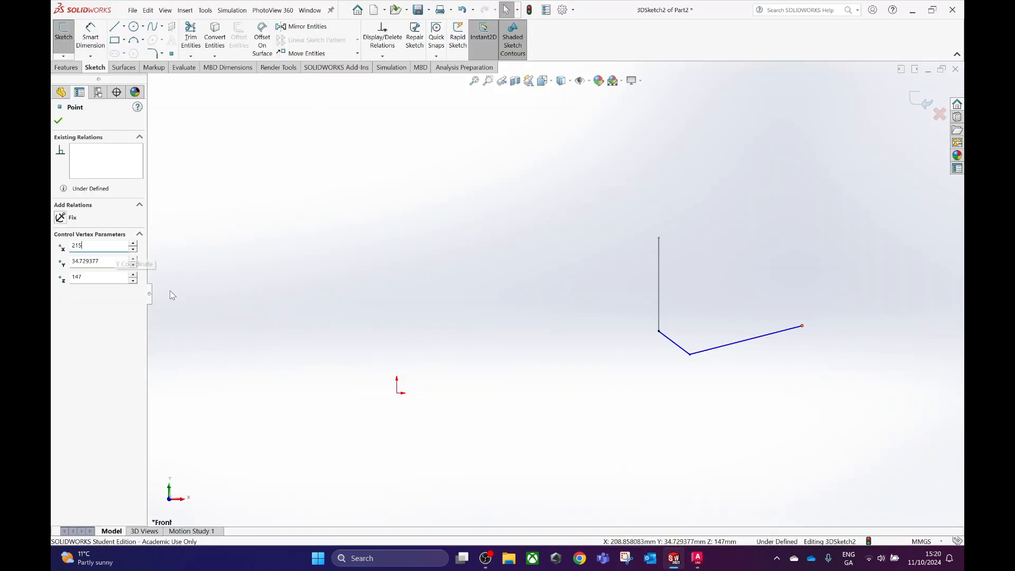
mouse_move(697, 562)
left_click(716, 510)
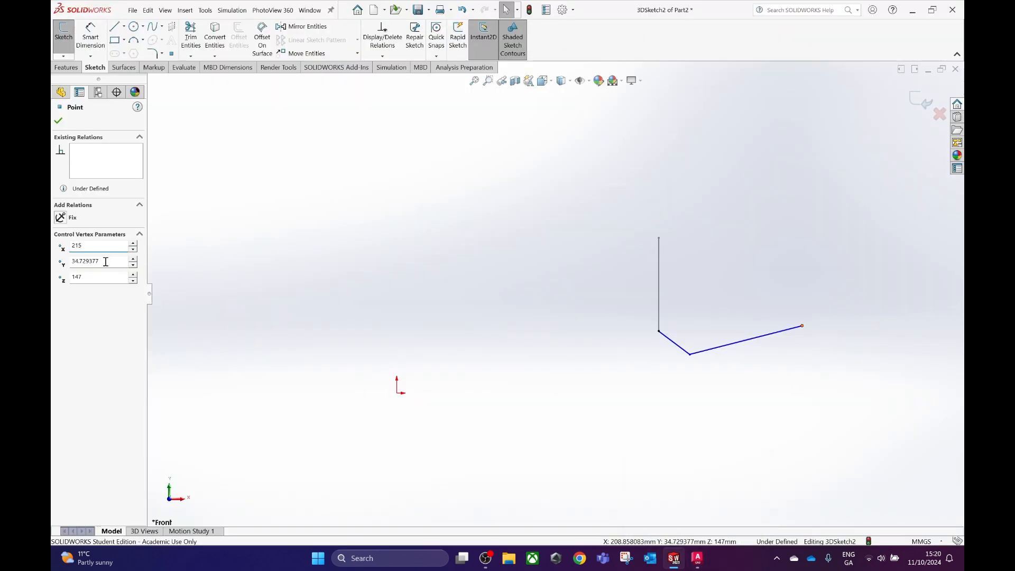
left_click_drag(101, 262, 51, 263)
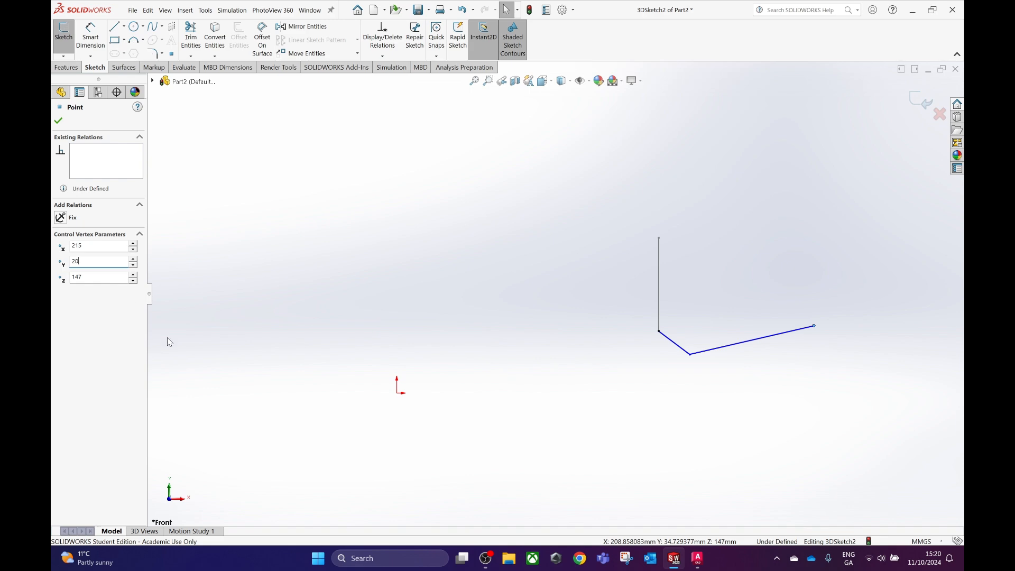
mouse_move(711, 555)
mouse_move(704, 516)
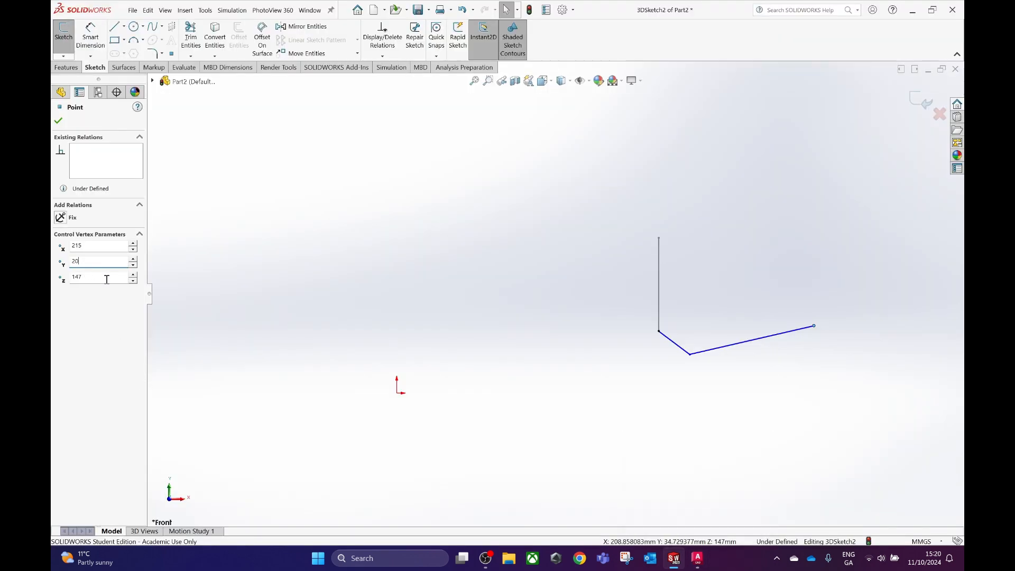
left_click_drag(106, 277, 53, 276)
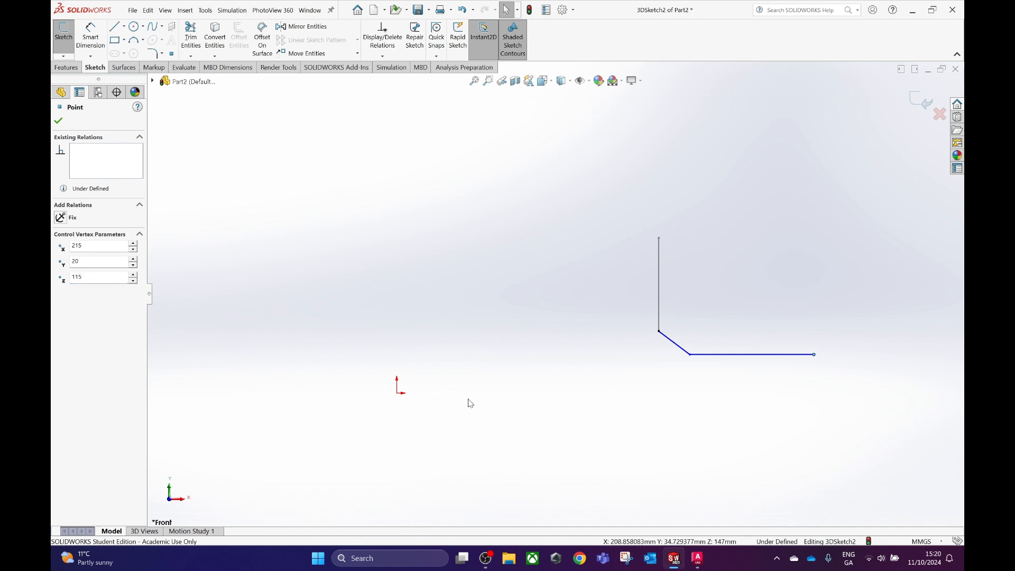
left_click(59, 122)
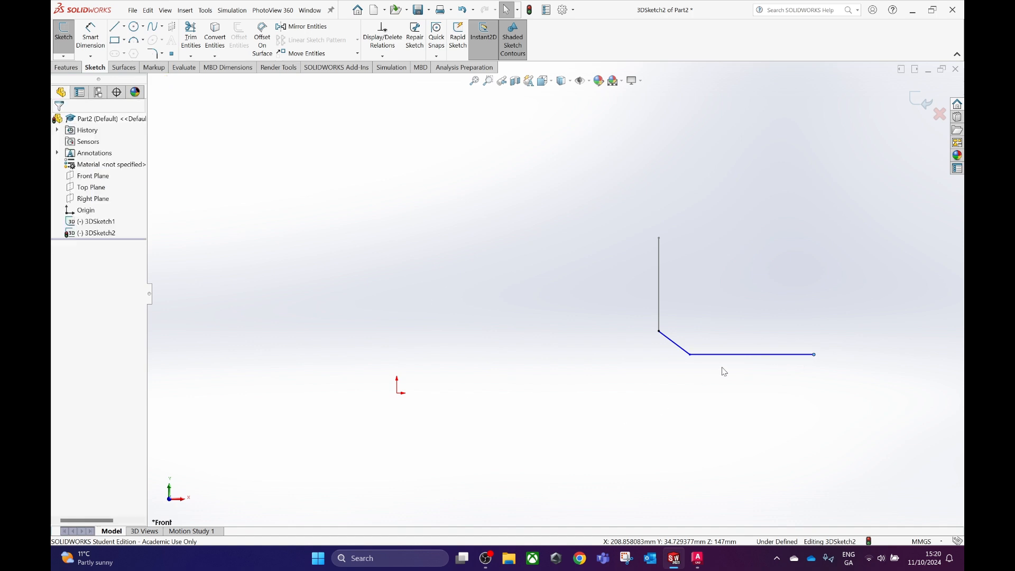
Exit the second 3D sketch, inspect its lines in 3D and return to the Front view.
left_click(923, 101)
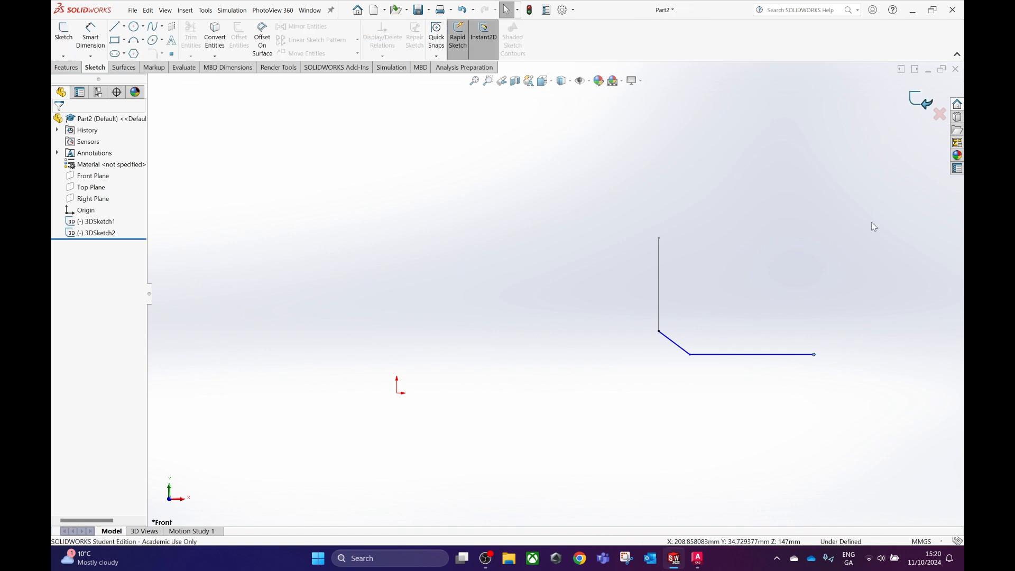
mouse_move(783, 354)
middle_mouse_down()
mouse_move(683, 415)
mouse_move(693, 436)
mouse_move(665, 431)
mouse_move(737, 410)
mouse_move(645, 404)
middle_mouse_up()
key("space")
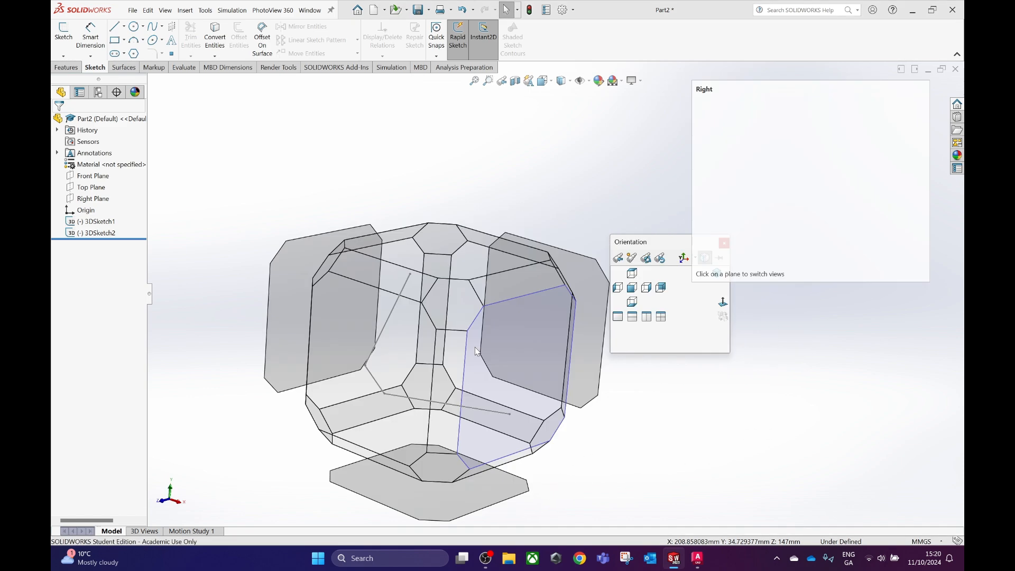
left_click(410, 403)
scroll(565, 387, "up", 5)
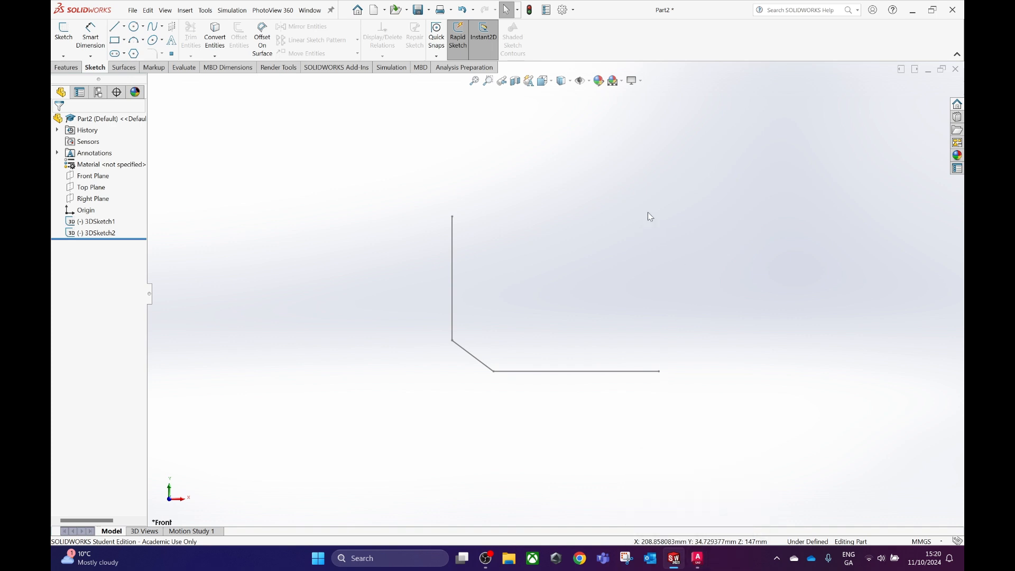
Switch to AutoCAD, measure the horizontal distance to the top corner shared by B and C, and set its label's X to 195 and Y to 80.
left_click(697, 558)
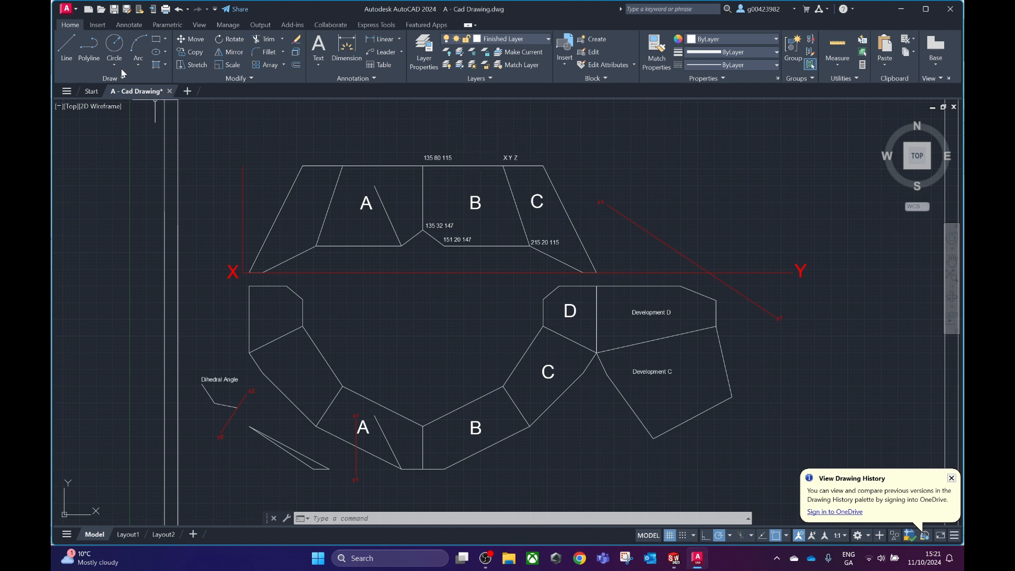
left_click(66, 46)
left_click(504, 165)
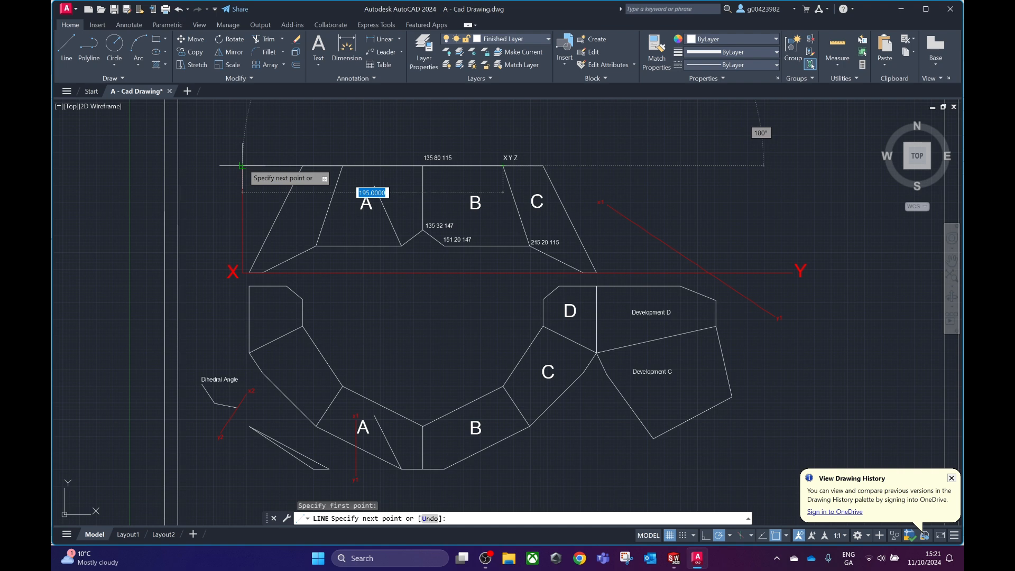
key("Escape")
double_click(508, 157)
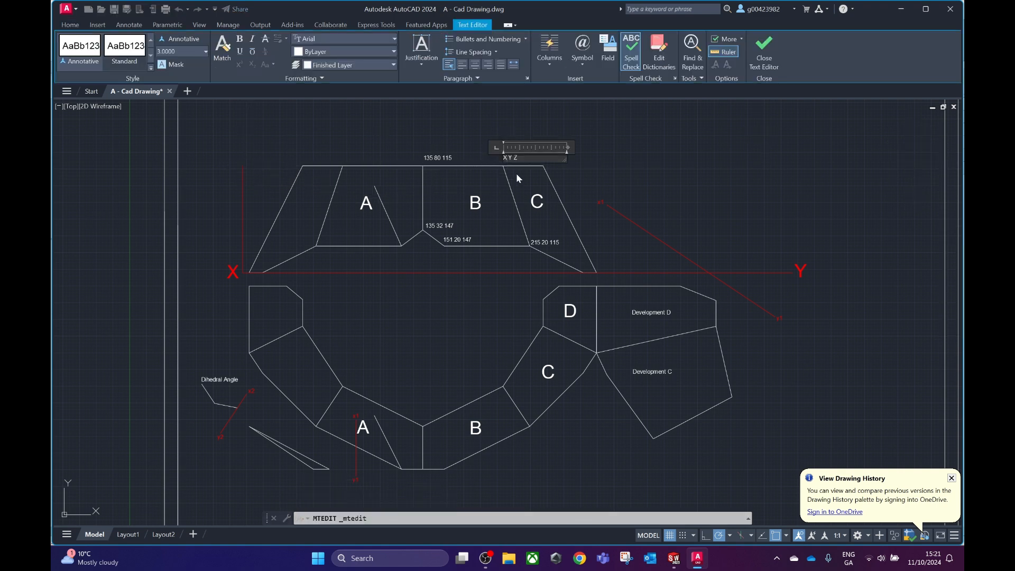
type("195")
left_click(522, 129)
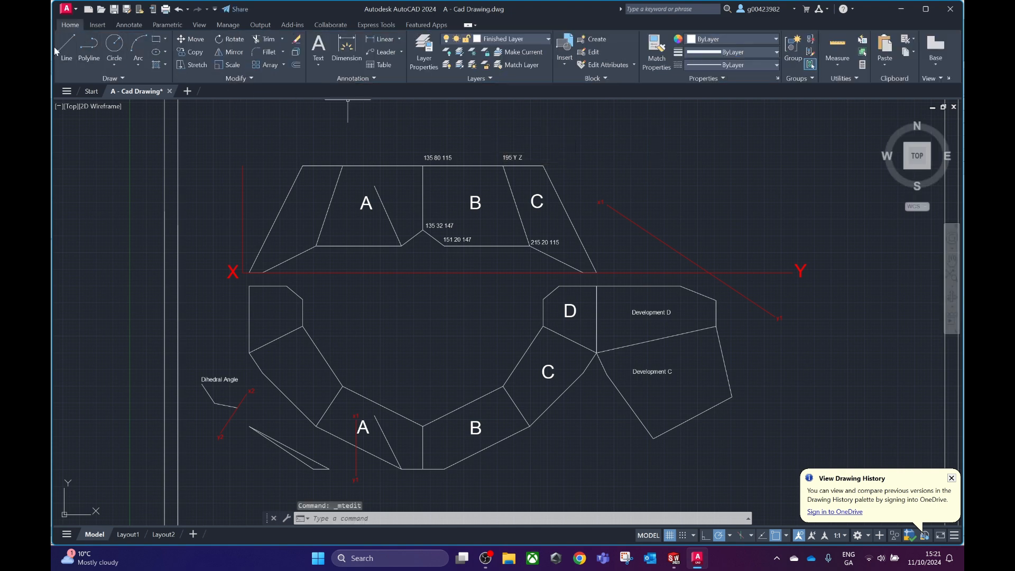
double_click(508, 157)
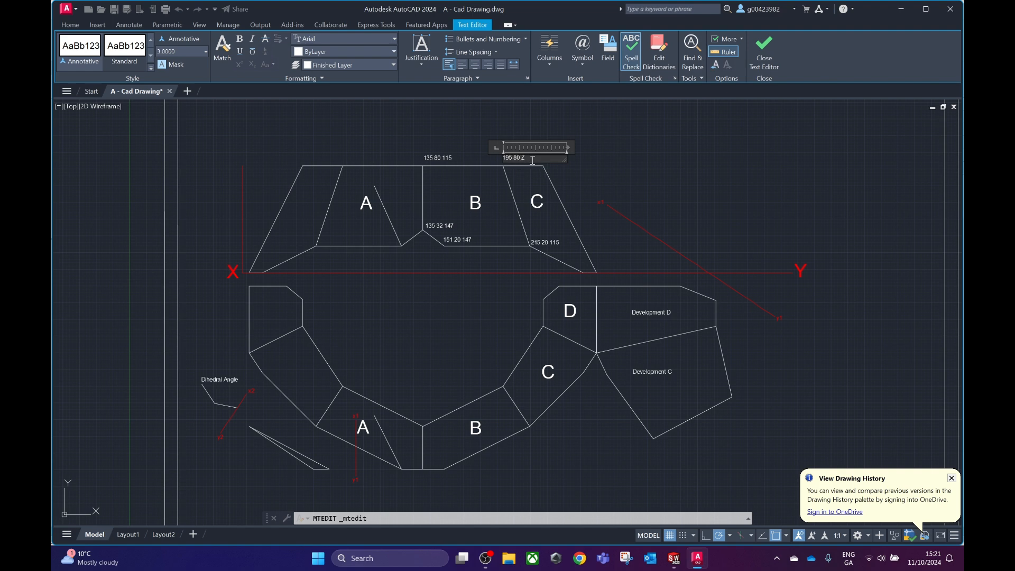
left_click(319, 213)
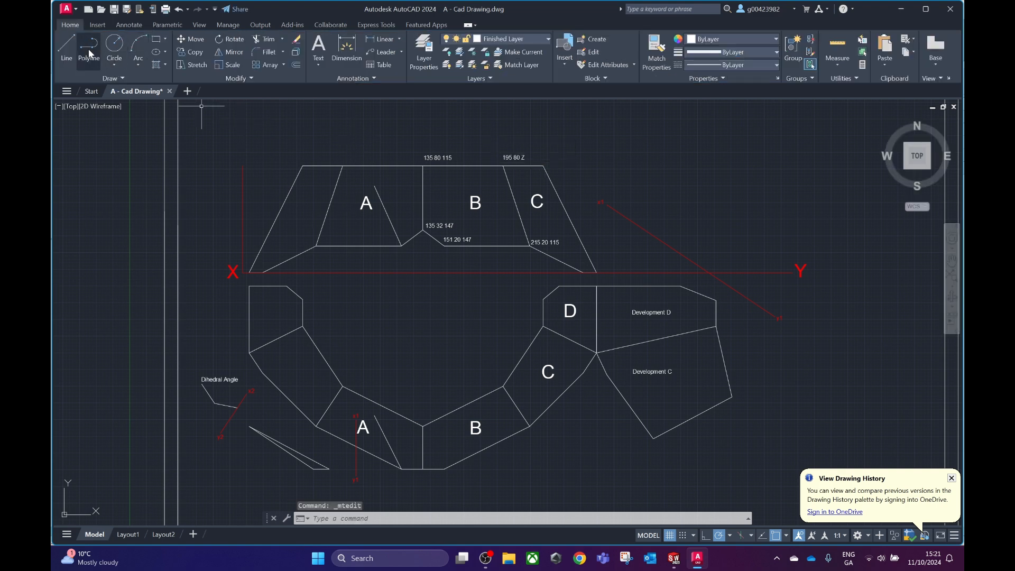
left_click(66, 48)
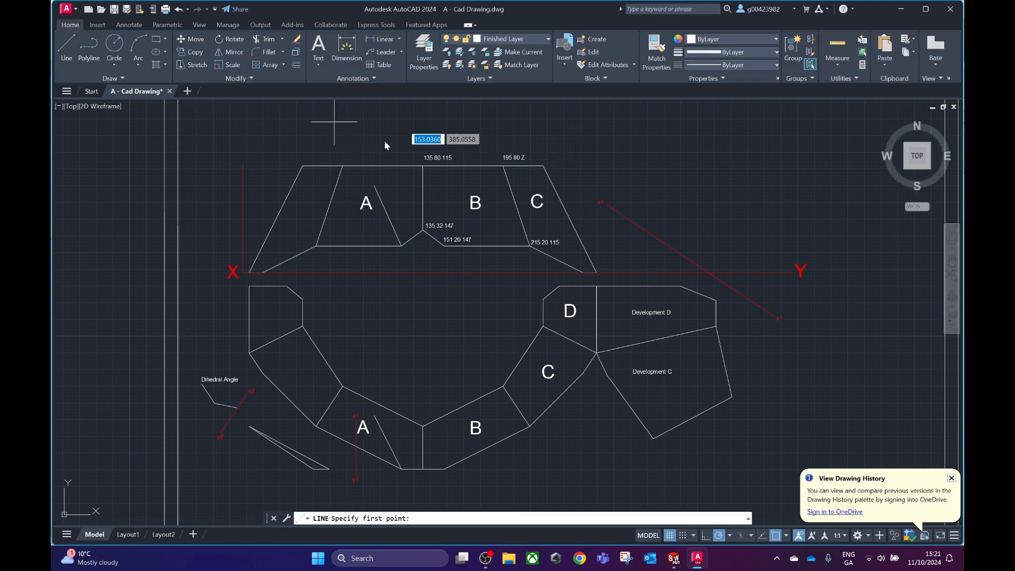
left_click(503, 165)
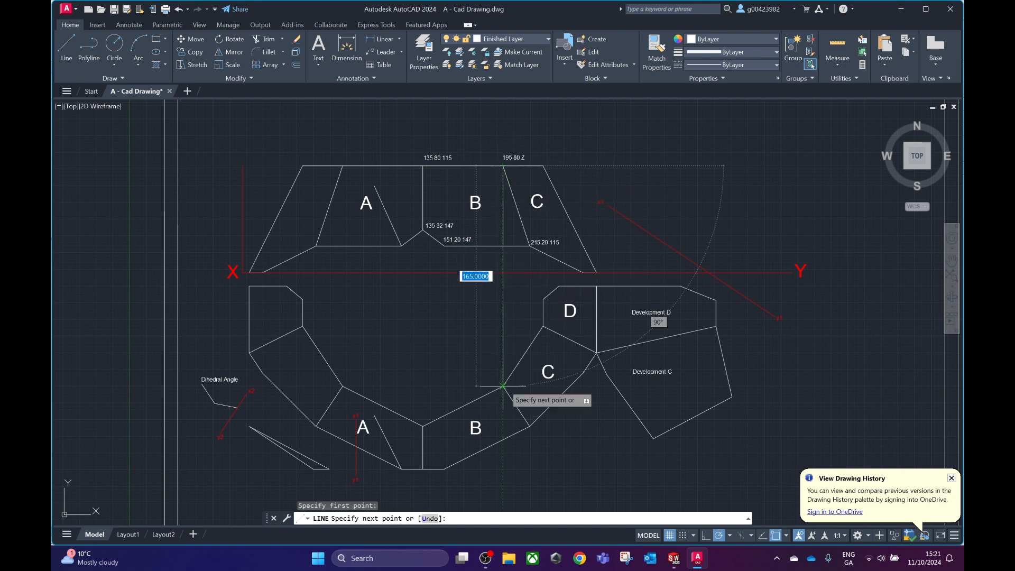
key("Escape")
Measure the plan depth below the XY line of the top corner shared by B and C and replace Z in its label with 85.
left_click(67, 49)
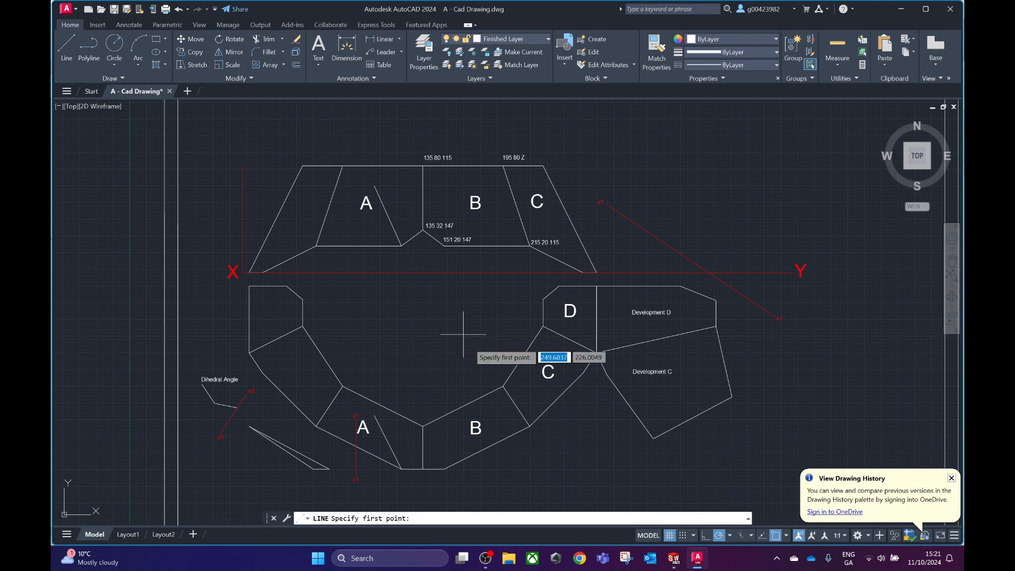
left_click(503, 387)
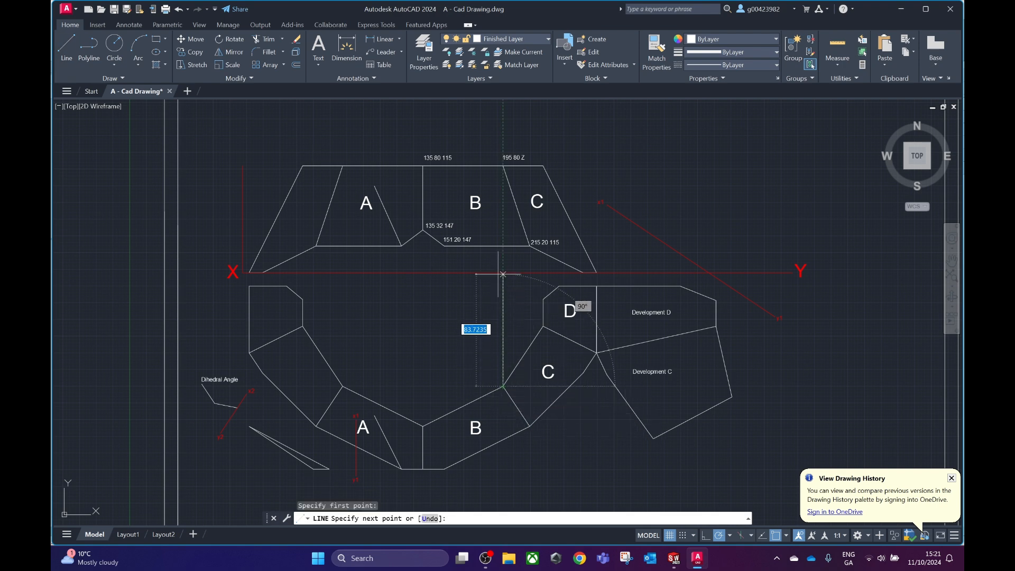
key("Escape")
double_click(523, 157)
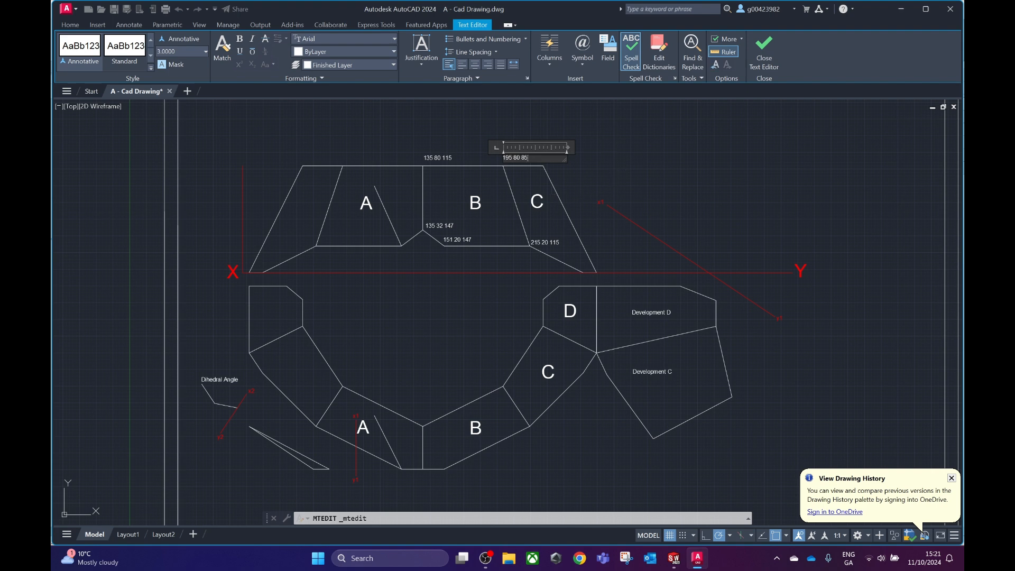
left_click(625, 165)
Switch to SolidWorks Part2 and, in a new 3D sketch, draw a line from the horizontal line's free endpoint to about X 199, Y 79.
mouse_move(674, 558)
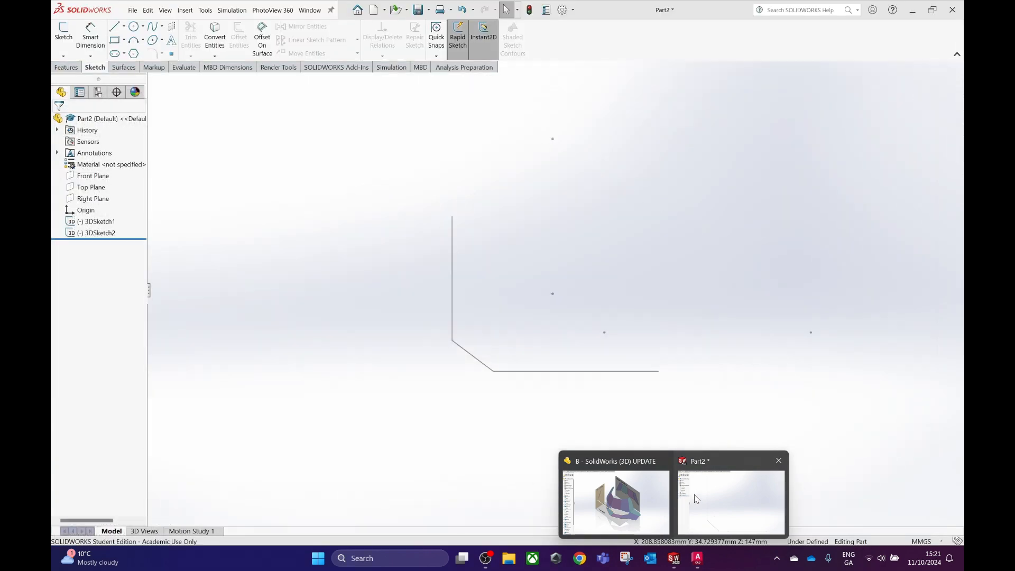
left_click(696, 499)
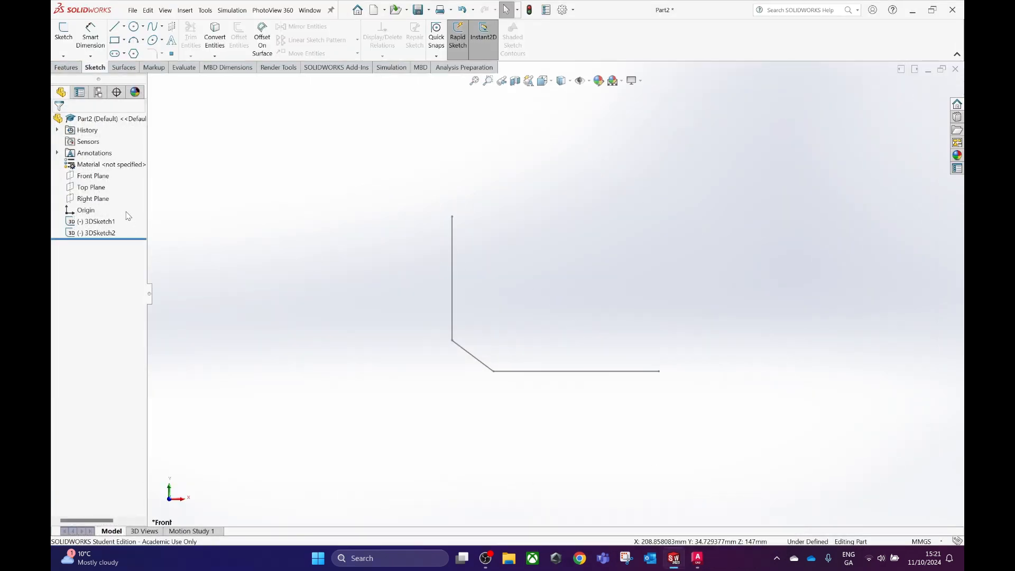
left_click(63, 56)
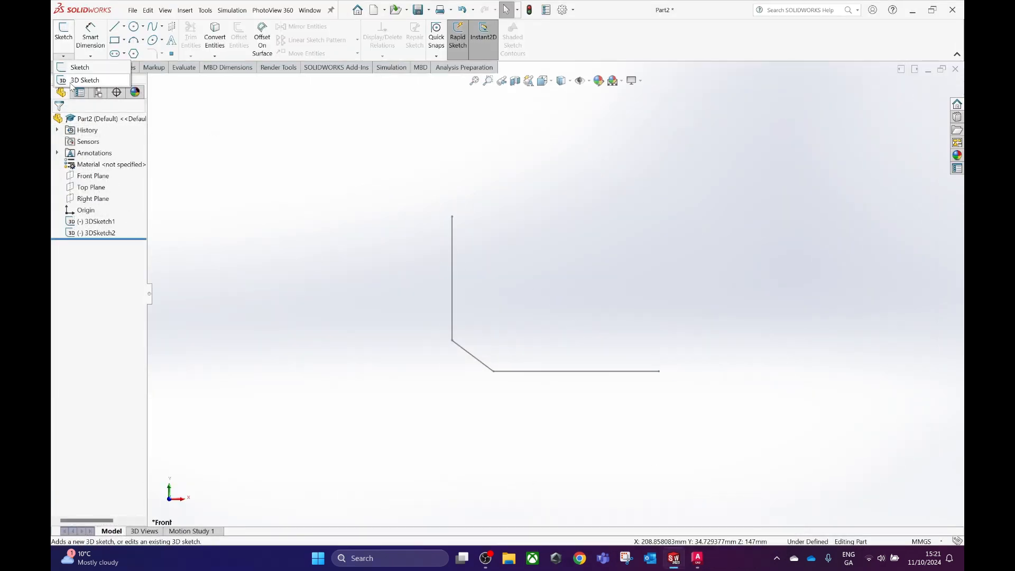
left_click(73, 80)
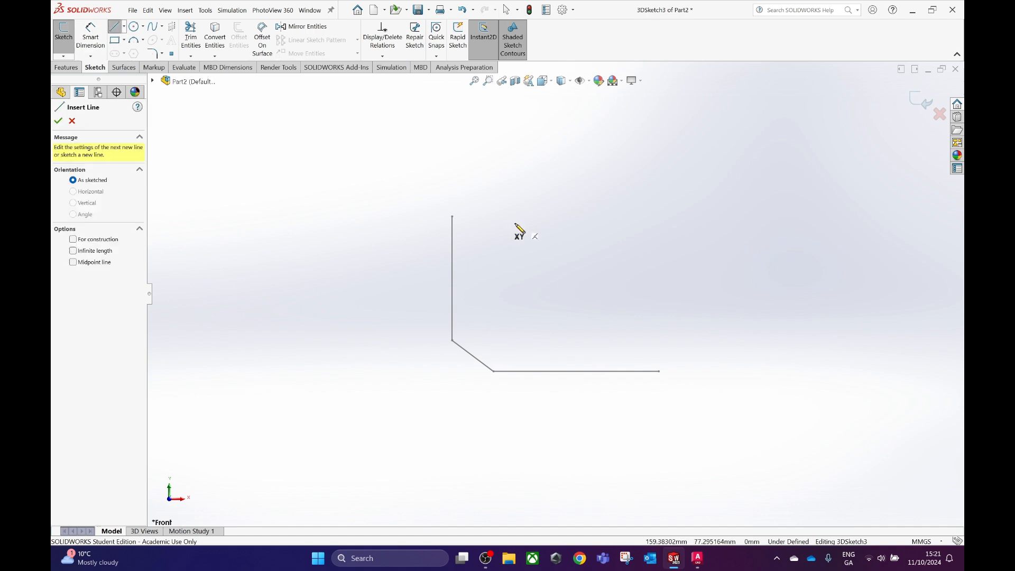
left_click(659, 371)
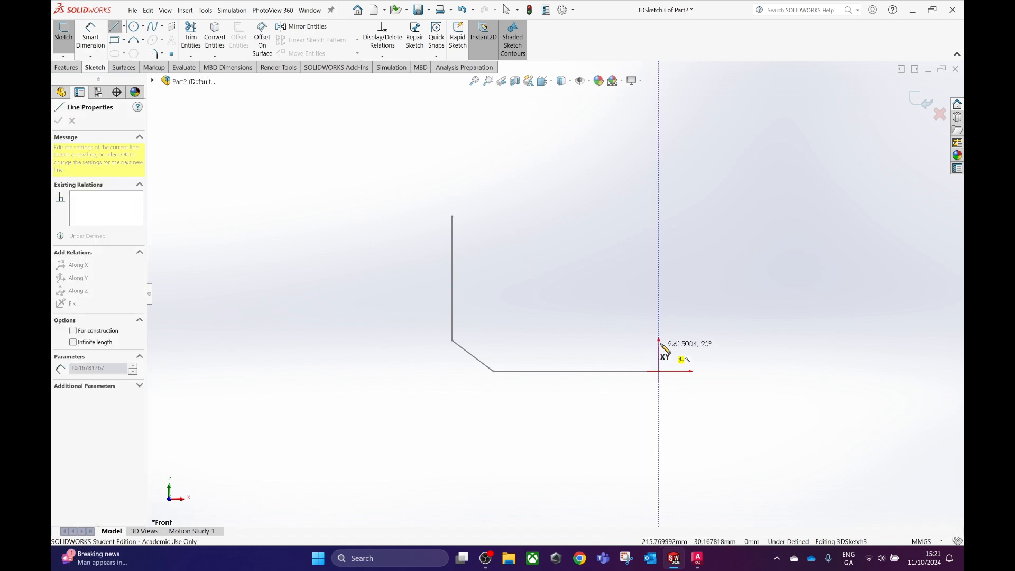
left_click(619, 220)
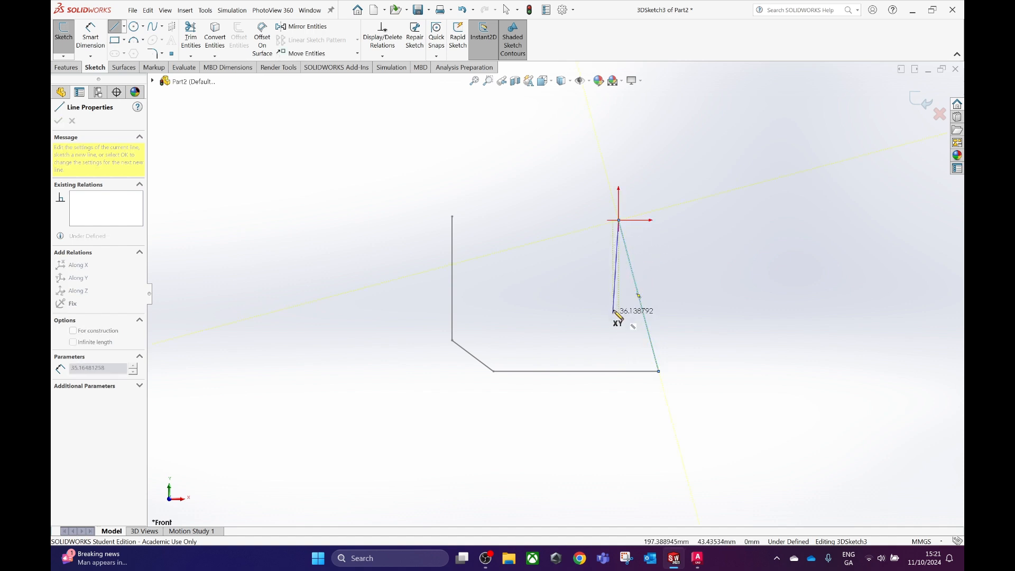
key("Escape")
Set the slanted line's upper endpoint to X 195, Y 80, Z 85, using the corner label in the AutoCAD drawing.
left_click(619, 220)
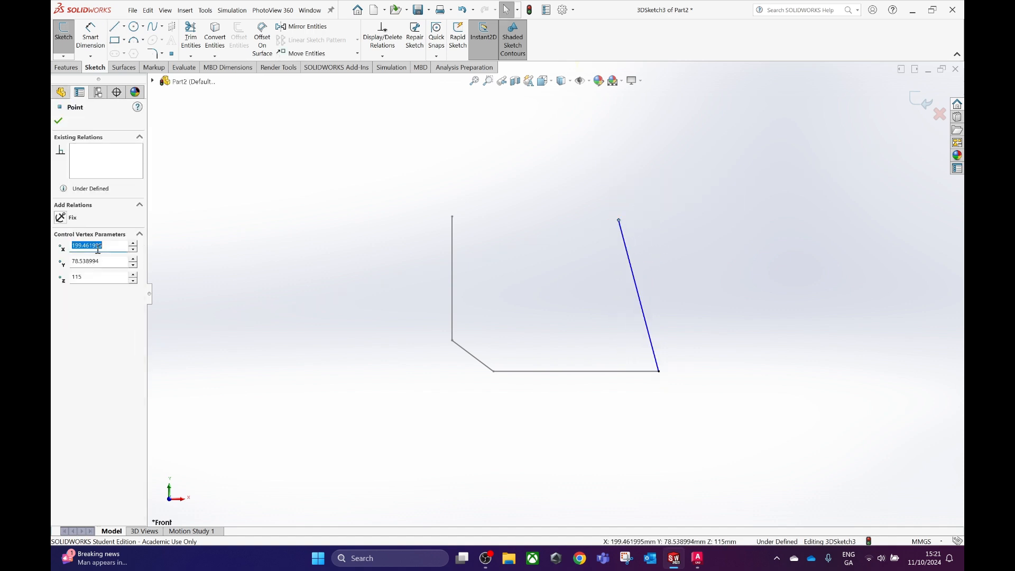
mouse_move(698, 559)
left_click(709, 506)
left_click(105, 261)
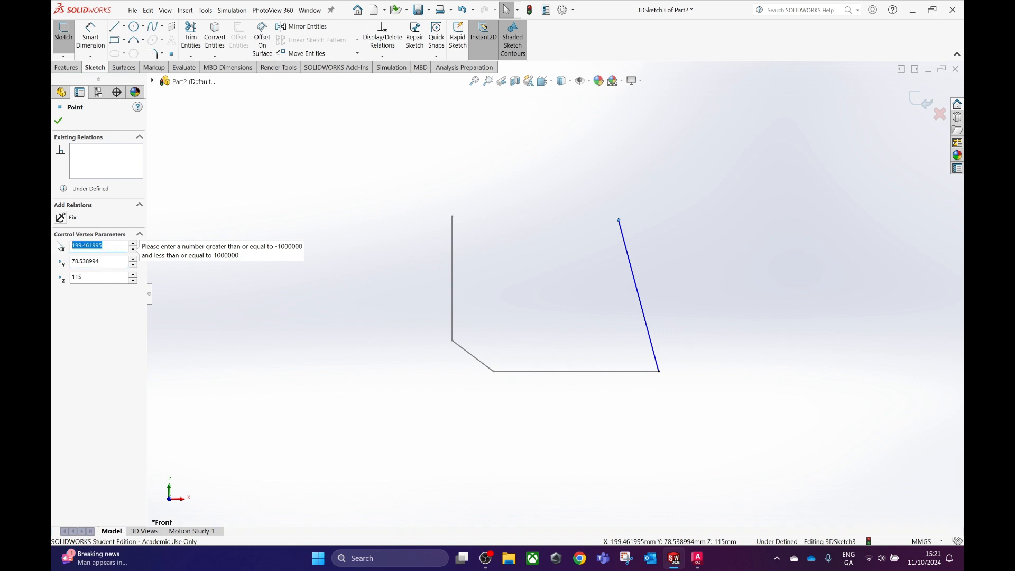
type("195")
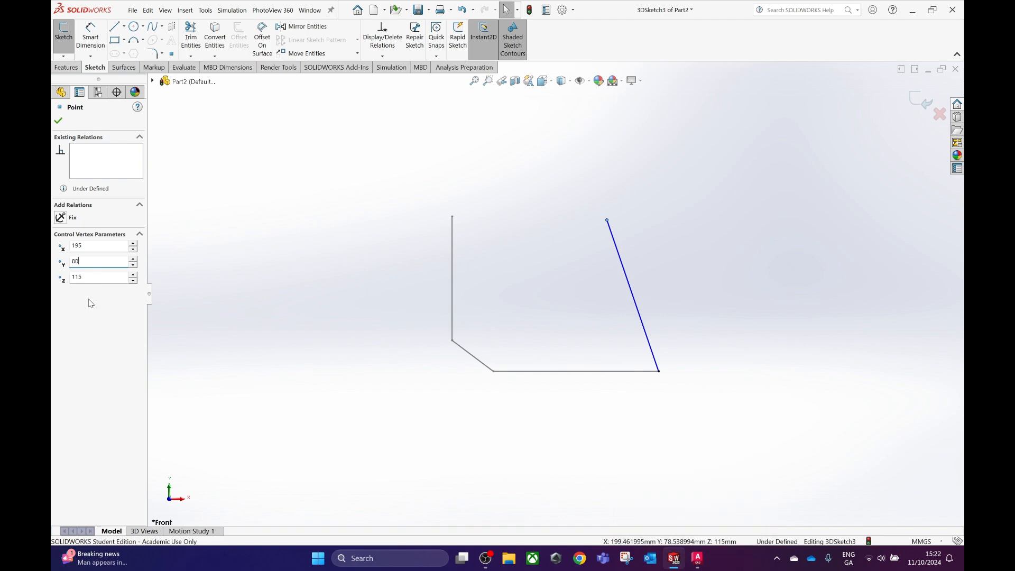
key("Return")
left_click(699, 564)
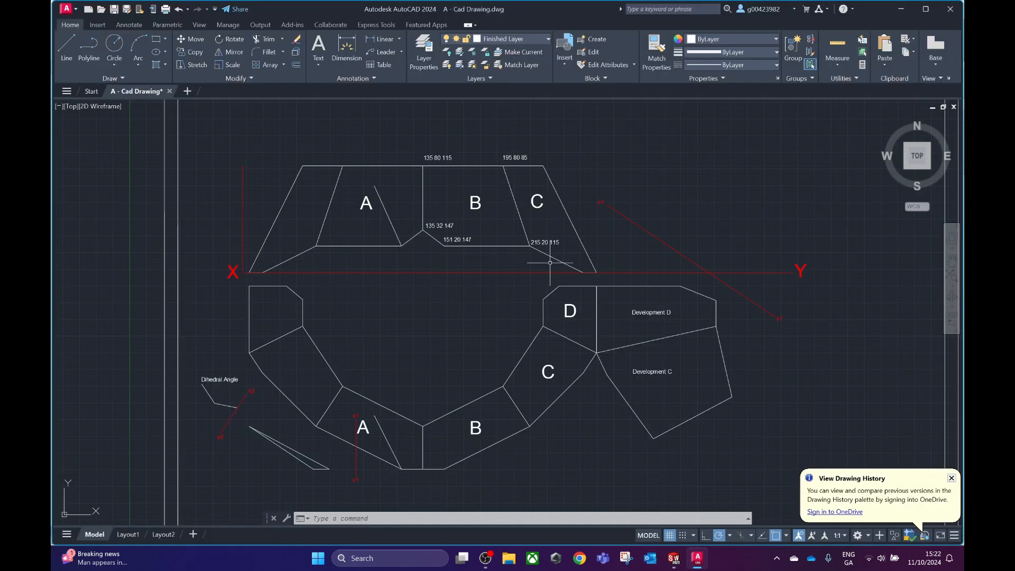
left_click(674, 558)
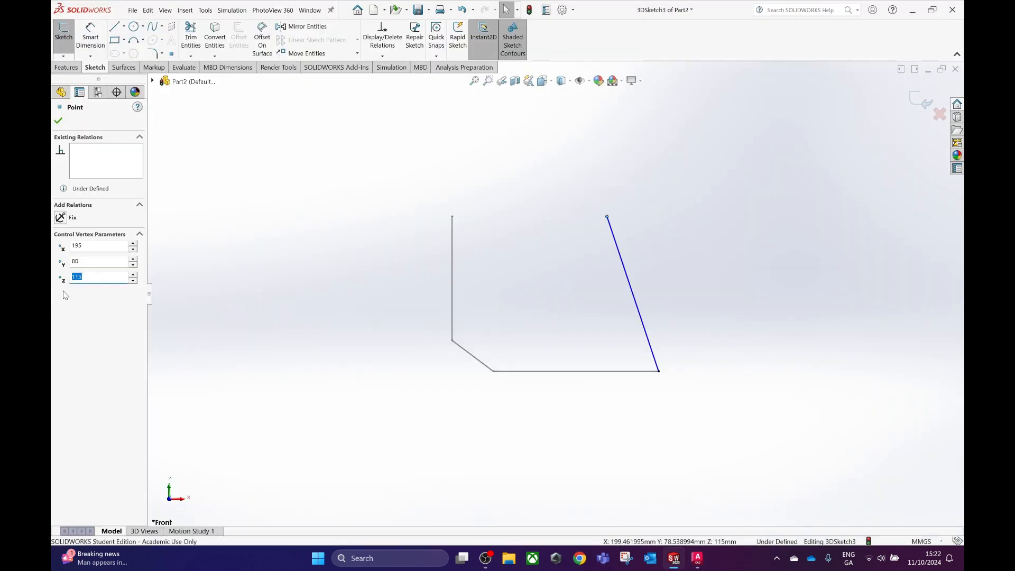
left_click(58, 125)
mouse_move(529, 317)
middle_mouse_down()
mouse_move(538, 322)
mouse_move(510, 319)
mouse_move(509, 328)
mouse_move(529, 332)
middle_mouse_up()
key("space")
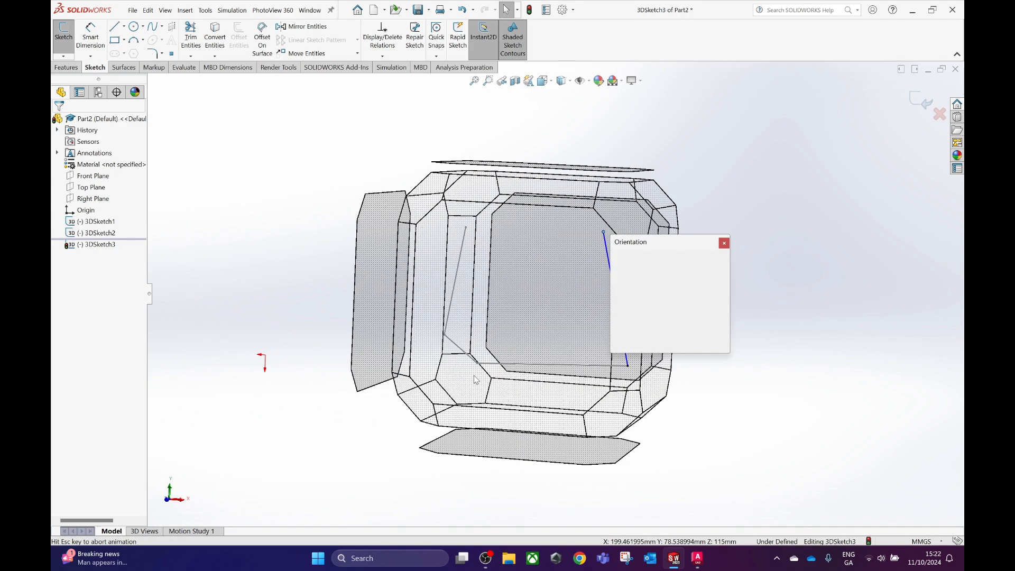
left_click(442, 380)
scroll(538, 354, "up", 4)
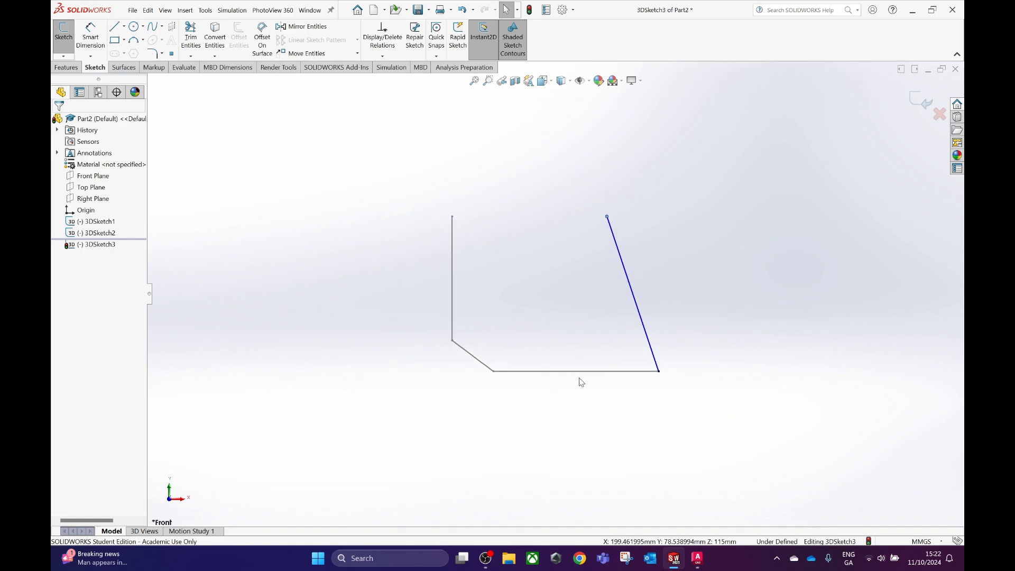
Look over surface B's corner coordinate labels in the AutoCAD drawing and return to Part2 in SolidWorks.
mouse_move(697, 559)
left_click(712, 488)
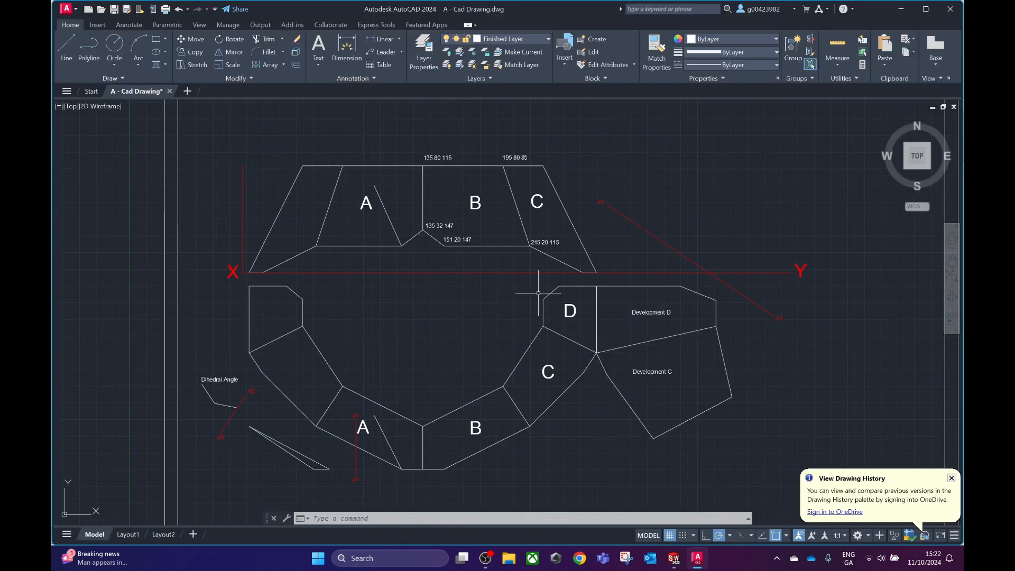
mouse_move(674, 558)
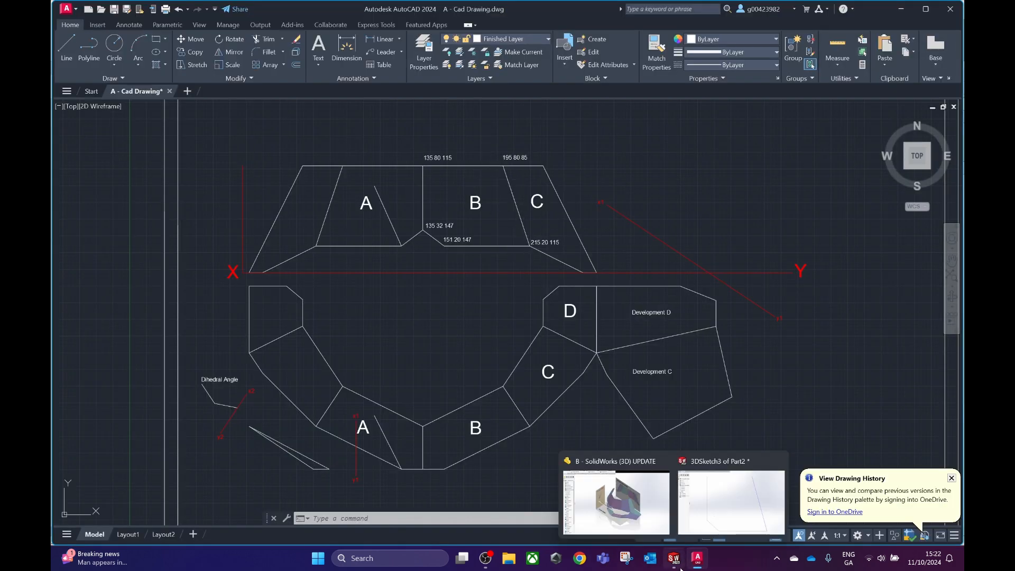
left_click(617, 503)
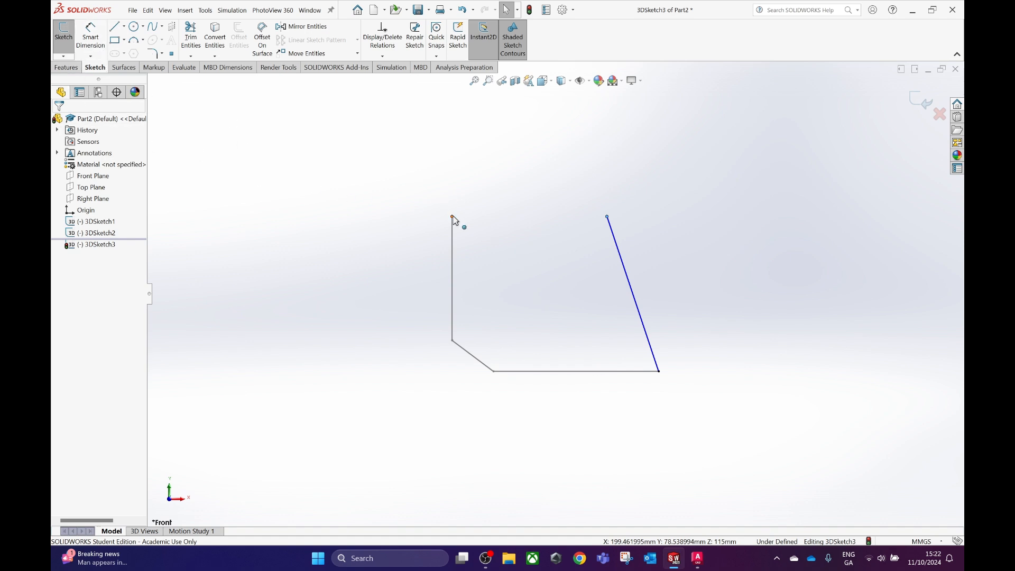
Exit and reopen the latest 3D sketch, and draw a line joining the upper ends of the vertical and slanted lines to close the outline.
left_click(71, 69)
left_click(93, 69)
left_click(63, 56)
left_click(925, 104)
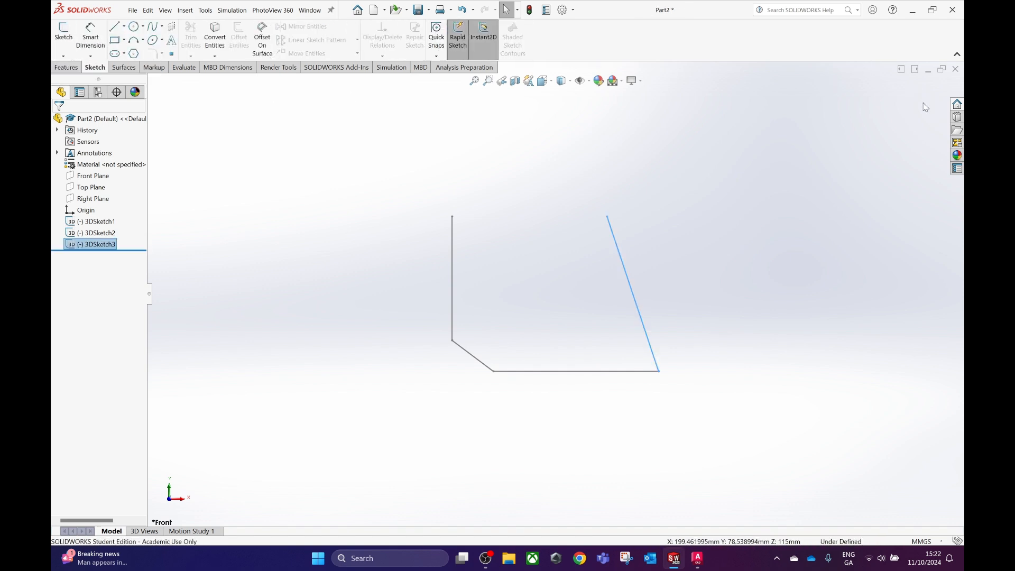
left_click(64, 56)
left_click(88, 79)
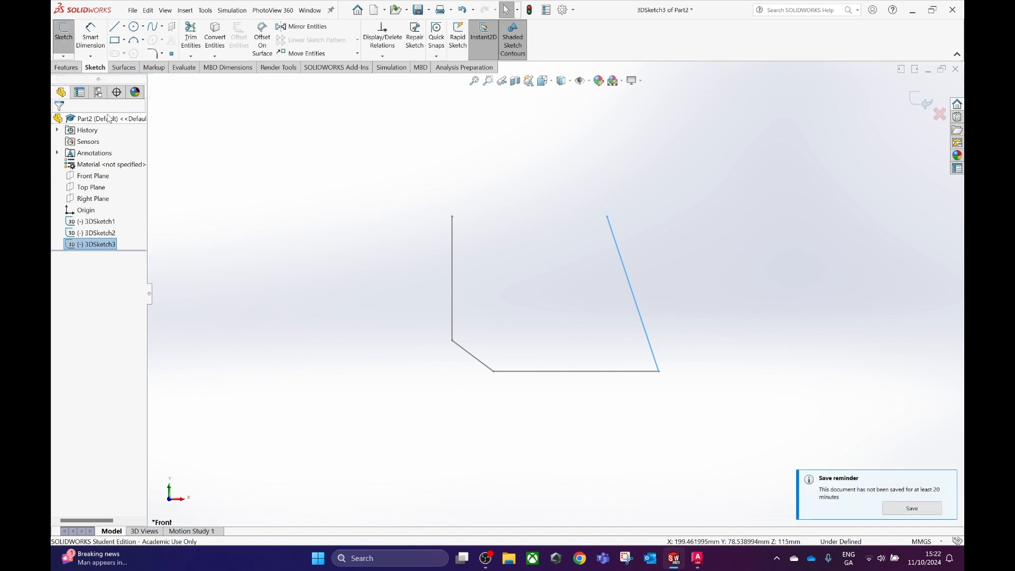
left_click(115, 27)
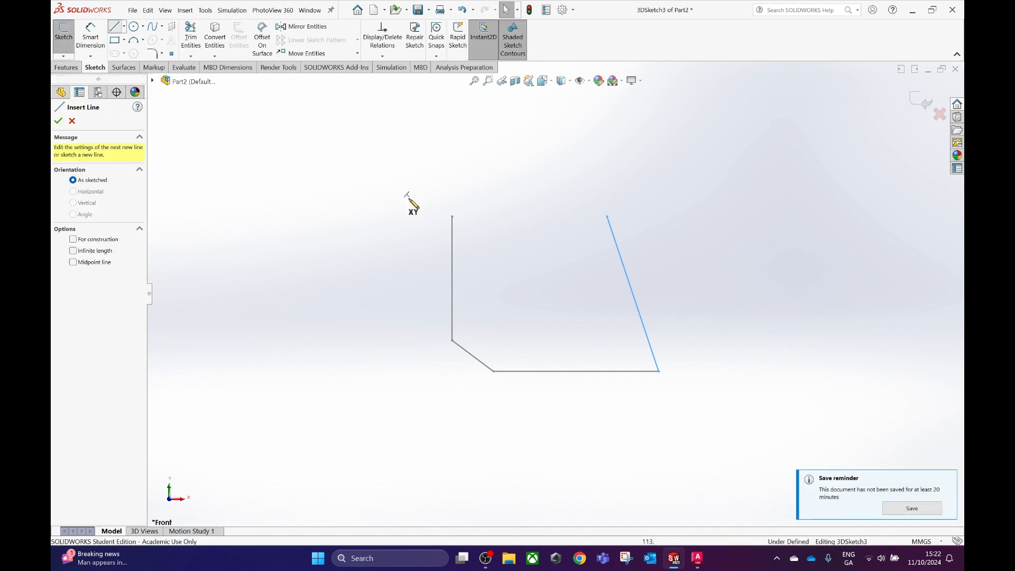
left_click(452, 217)
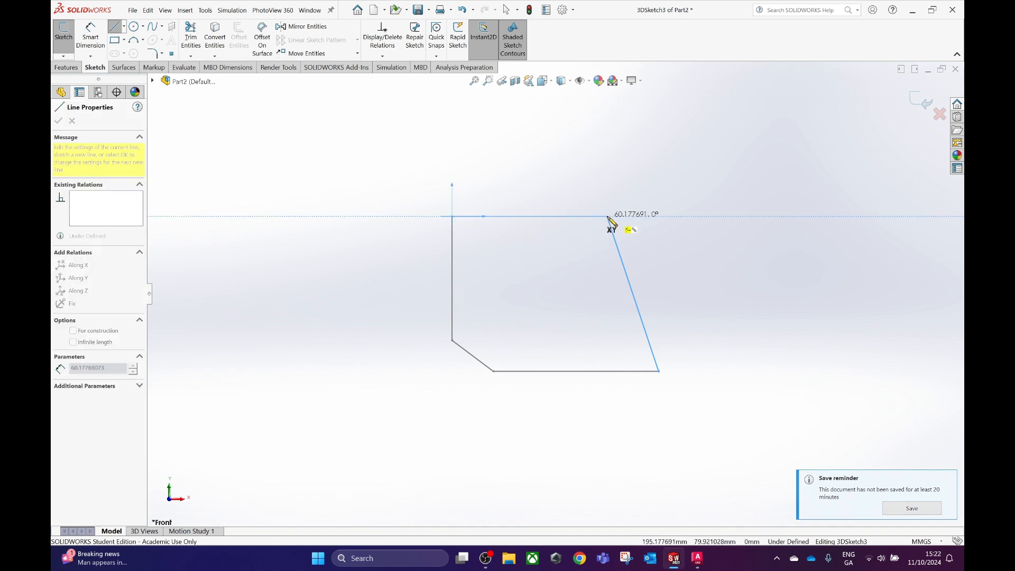
middle_click_drag(617, 217, 621, 240)
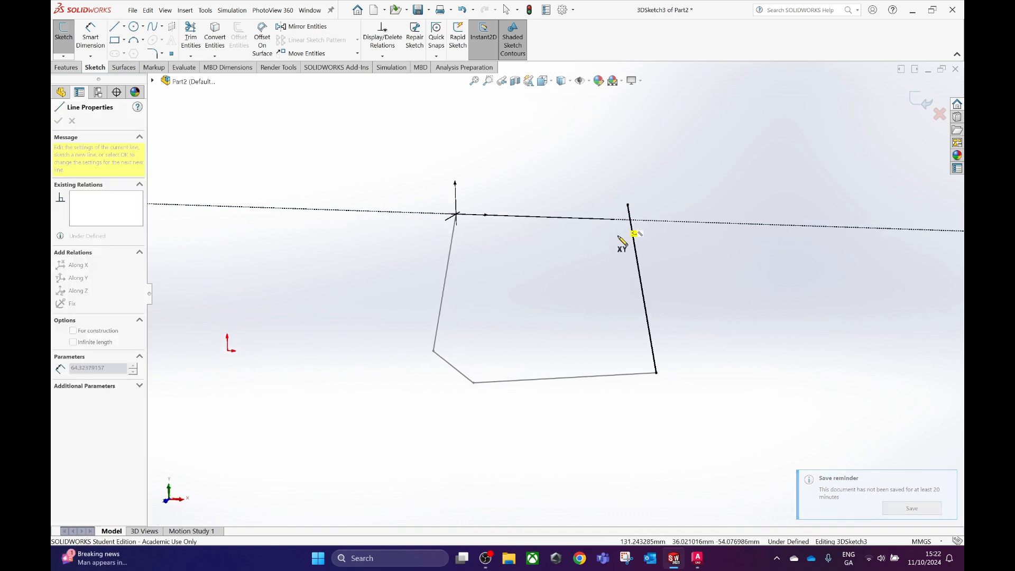
double_click(629, 205)
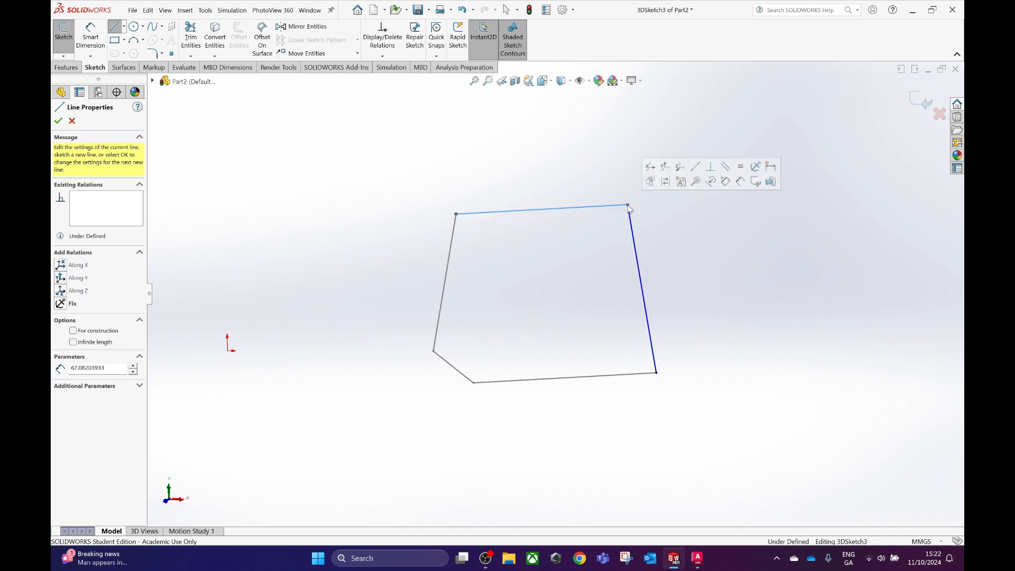
left_click(919, 100)
Create a reference plane through the outline's two top corners and lower right corner, and extend its lower edge below the outline.
mouse_move(568, 297)
middle_mouse_down()
mouse_move(474, 374)
mouse_move(526, 341)
middle_mouse_up()
key("space")
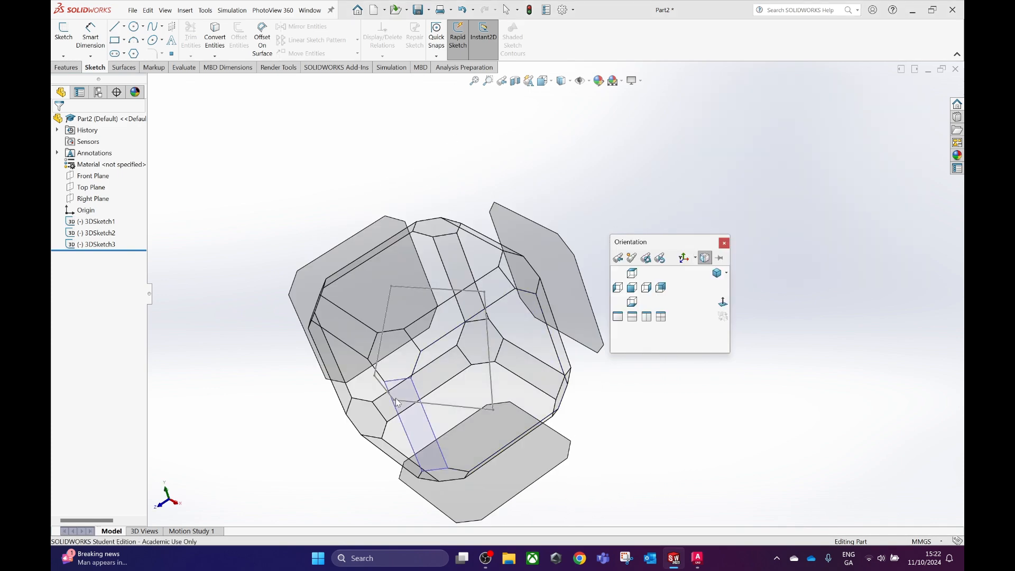
left_click(375, 400)
scroll(519, 315, "up", 4)
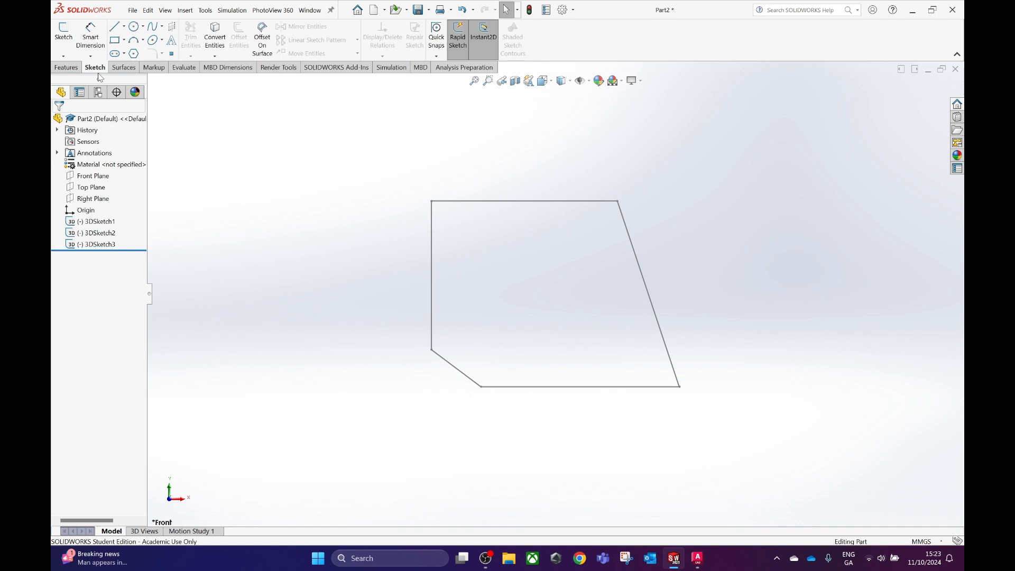
left_click(70, 69)
left_click(449, 43)
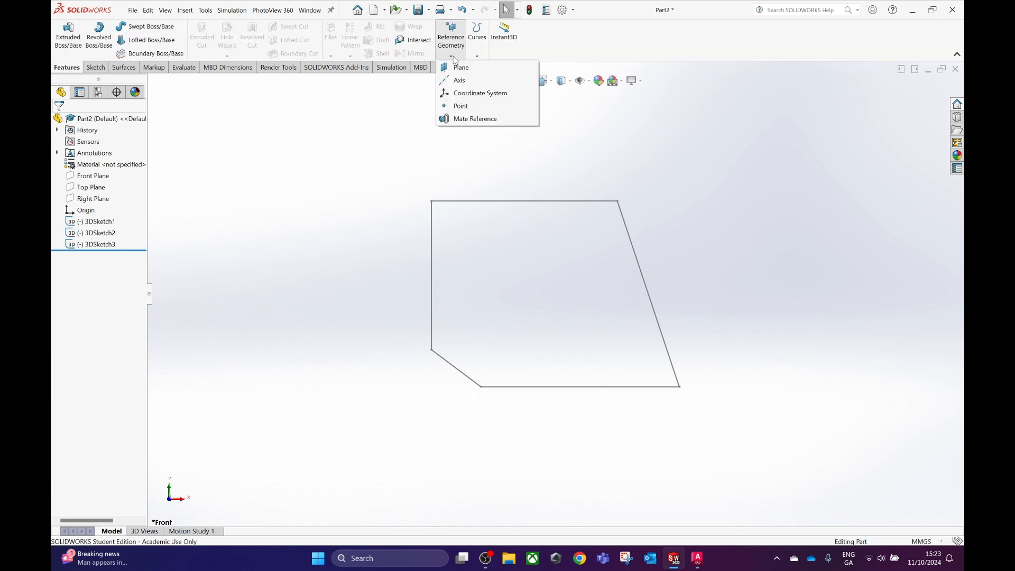
left_click(463, 67)
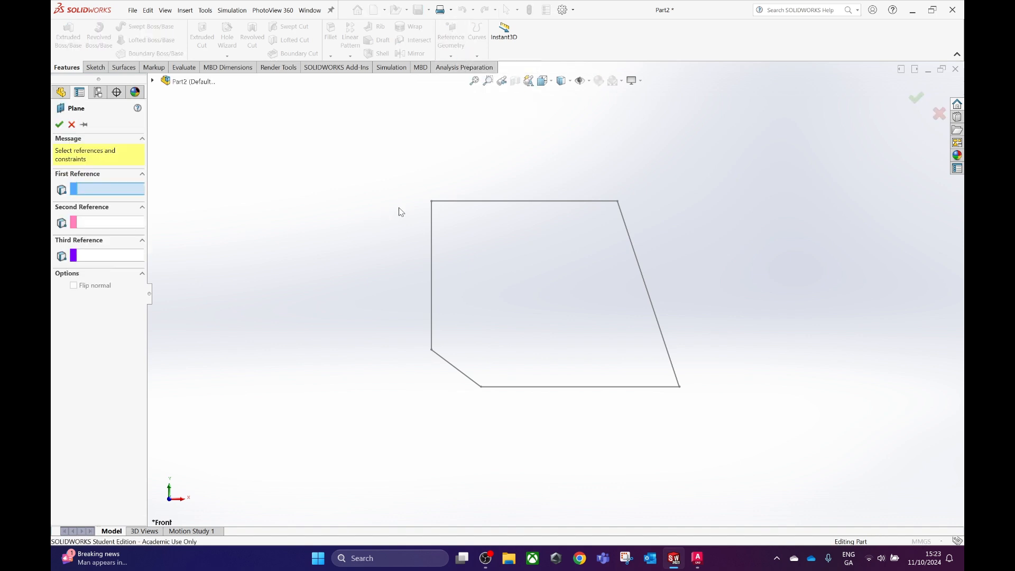
left_click(431, 202)
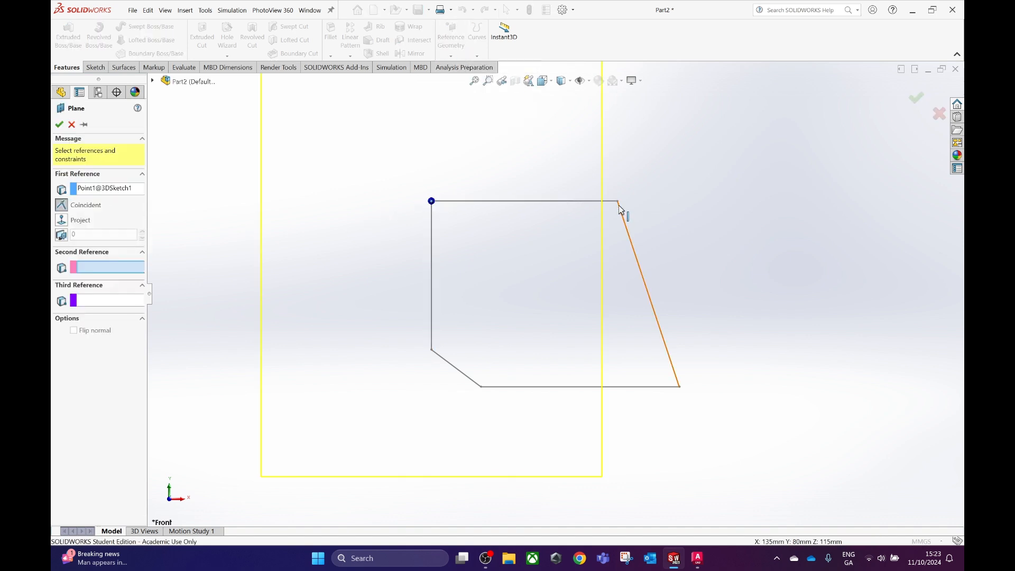
left_click(618, 202)
left_click(680, 388)
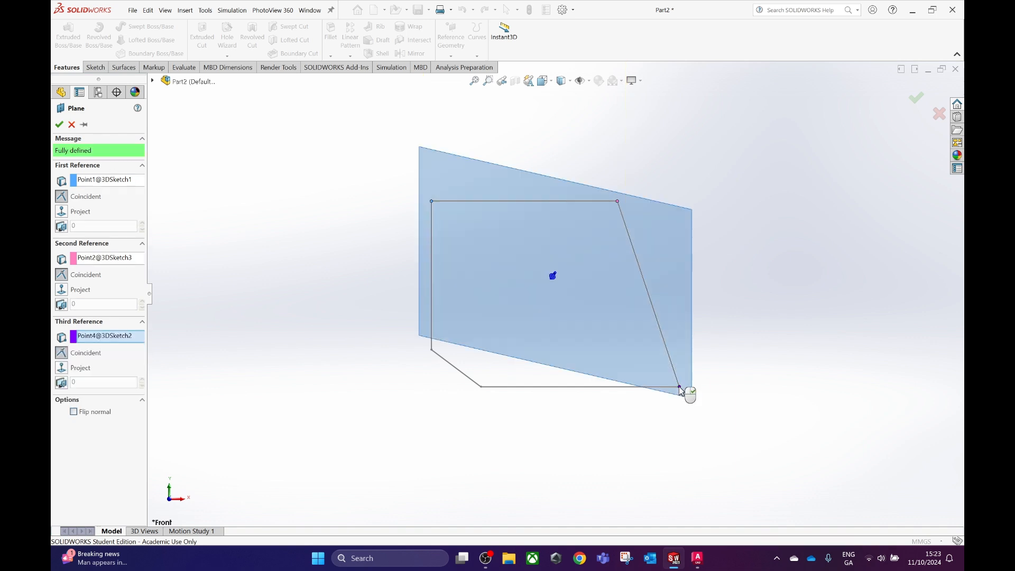
mouse_move(521, 322)
middle_mouse_down()
mouse_move(576, 324)
mouse_move(601, 308)
mouse_move(548, 336)
mouse_move(800, 250)
middle_mouse_up()
left_click(917, 99)
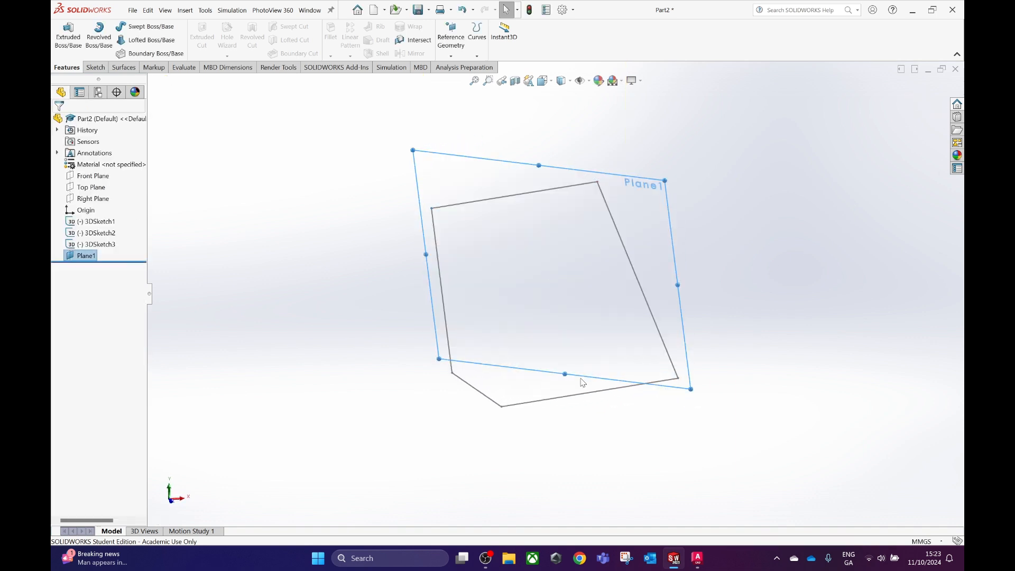
left_click_drag(565, 375, 548, 447)
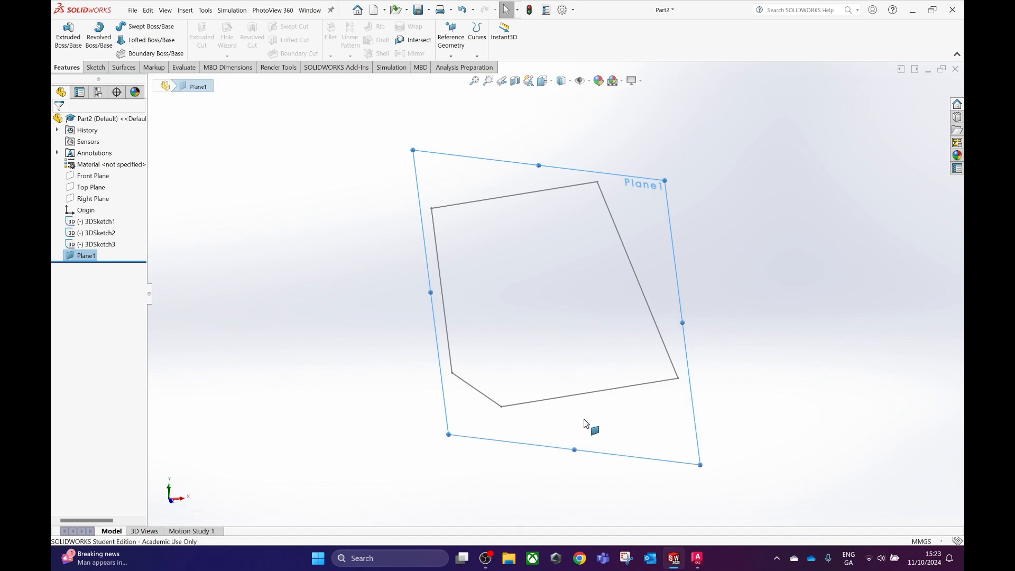
Sketch on the new reference plane, tracing surface B's closed five-sided outline with lines from corner to corner.
left_click(662, 407)
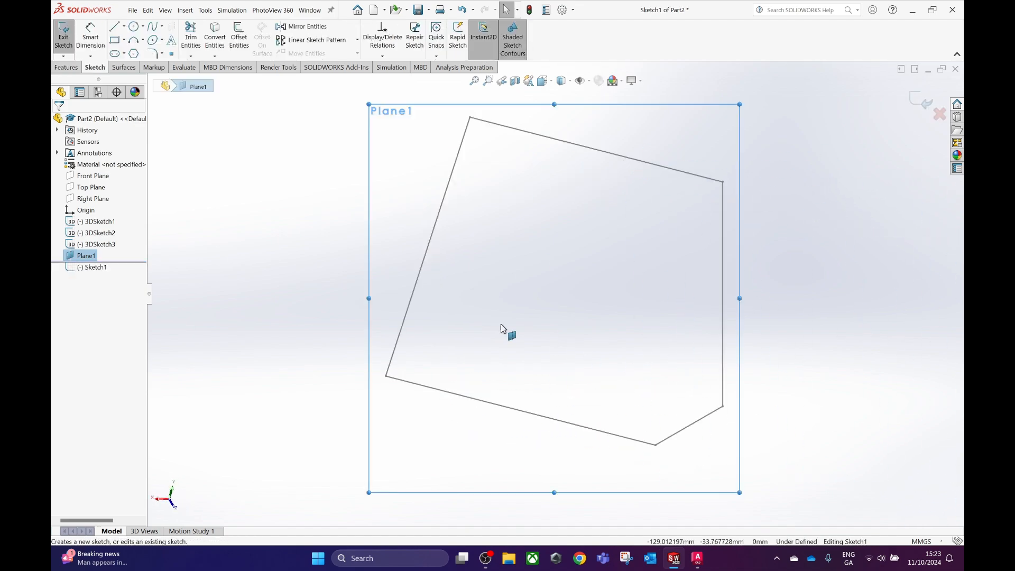
key("space")
left_click(723, 302)
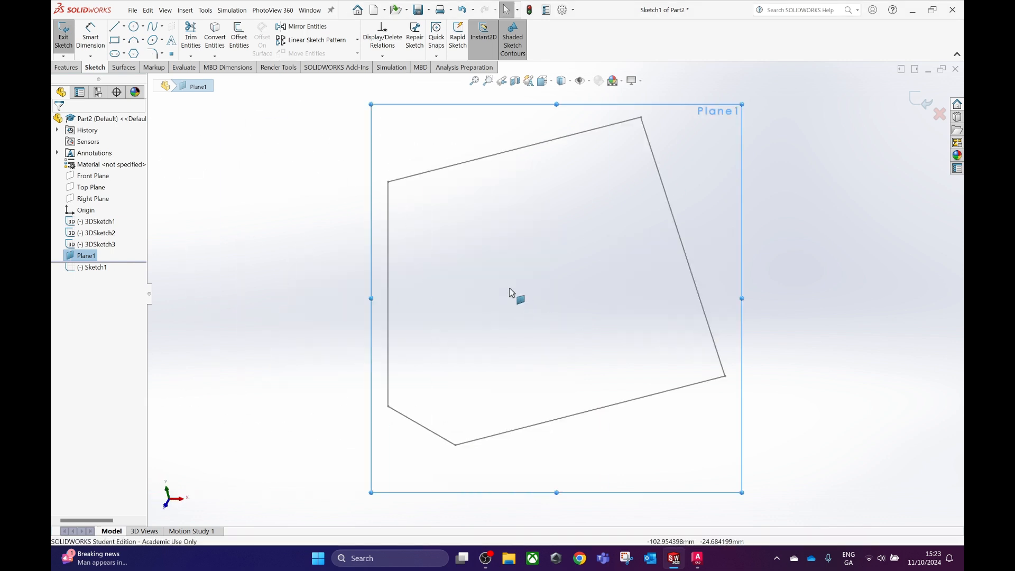
left_click(115, 29)
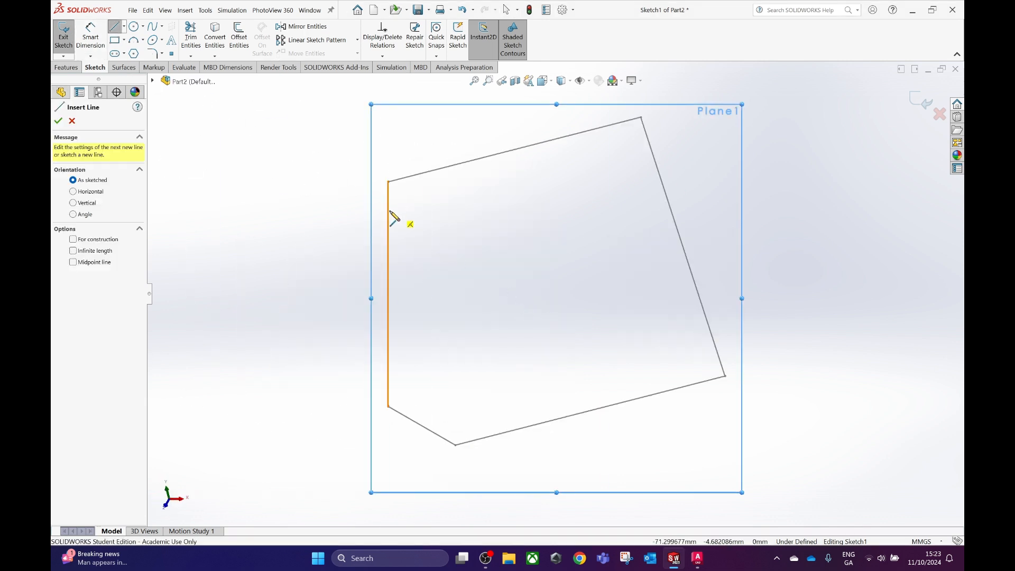
left_click(389, 182)
left_click(389, 407)
left_click(456, 445)
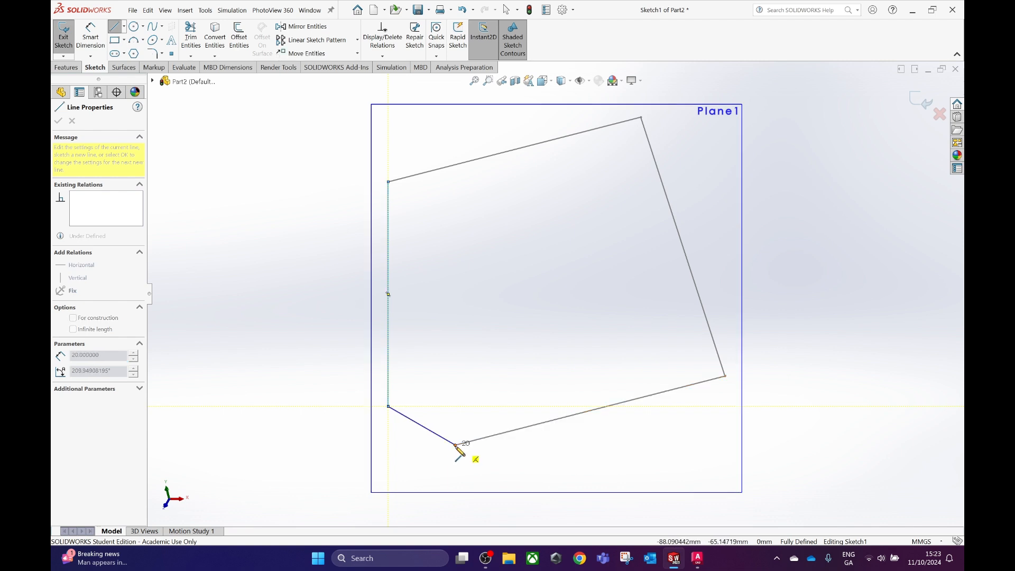
left_click(725, 377)
left_click(641, 117)
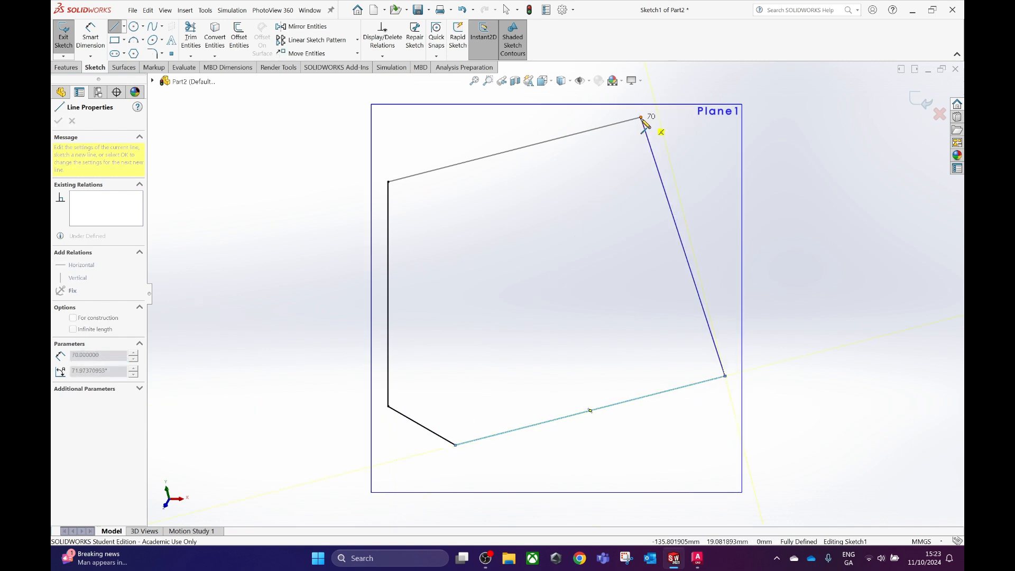
left_click(390, 183)
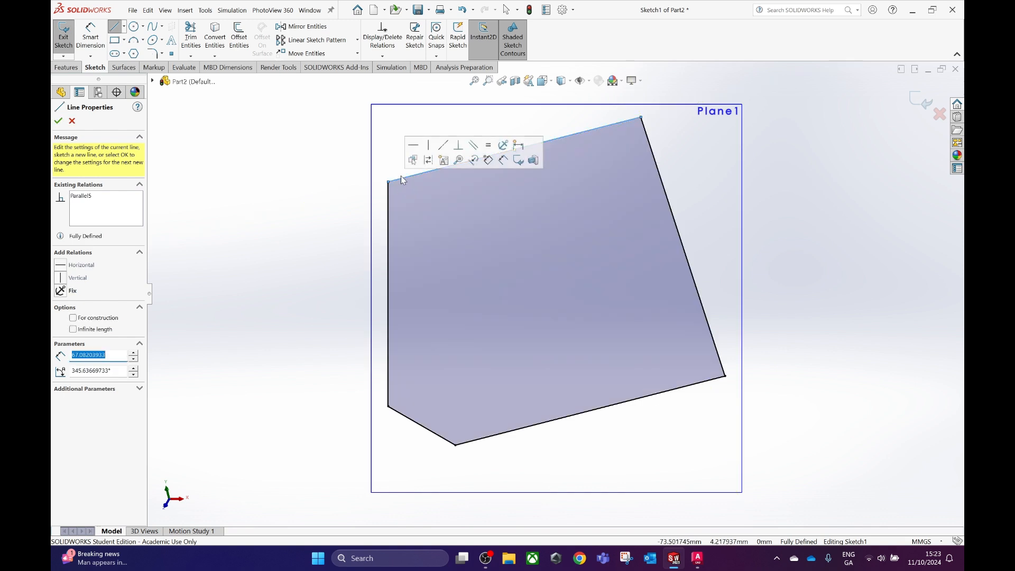
left_click(919, 105)
Create a planar surface bounded by the traced outline sketch.
middle_click_drag(426, 327, 442, 309)
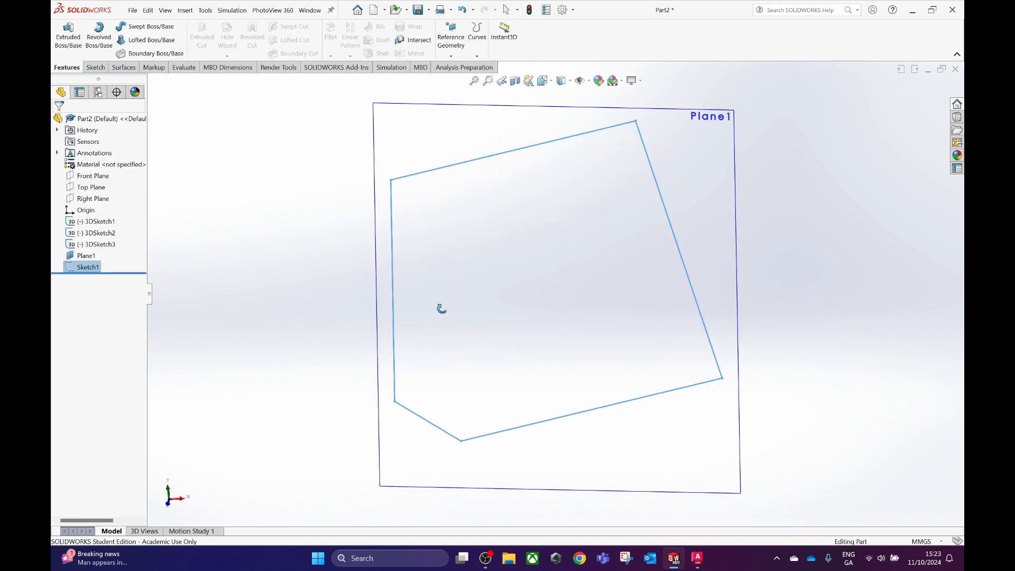
left_click(185, 11)
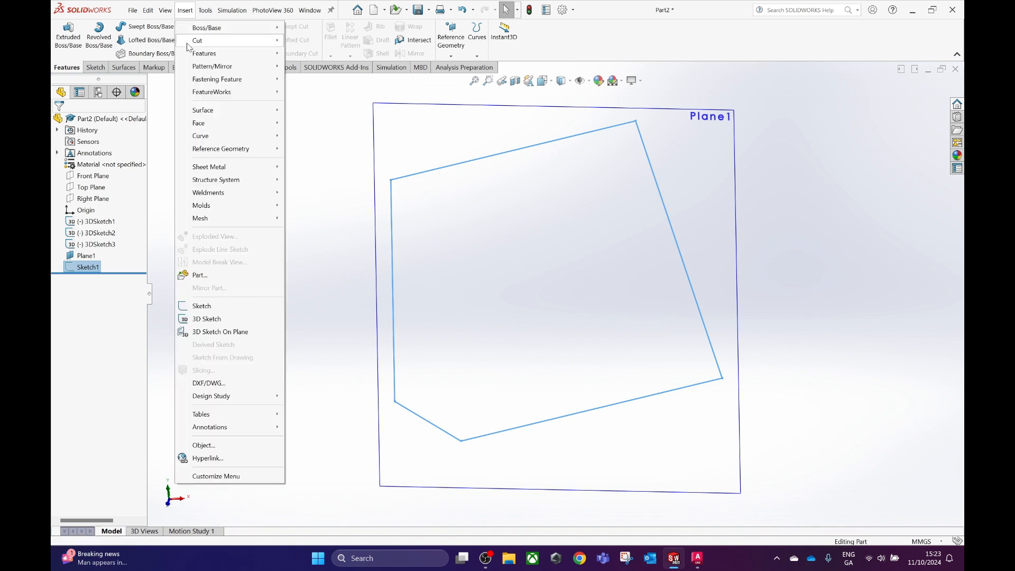
mouse_move(227, 110)
left_click(316, 175)
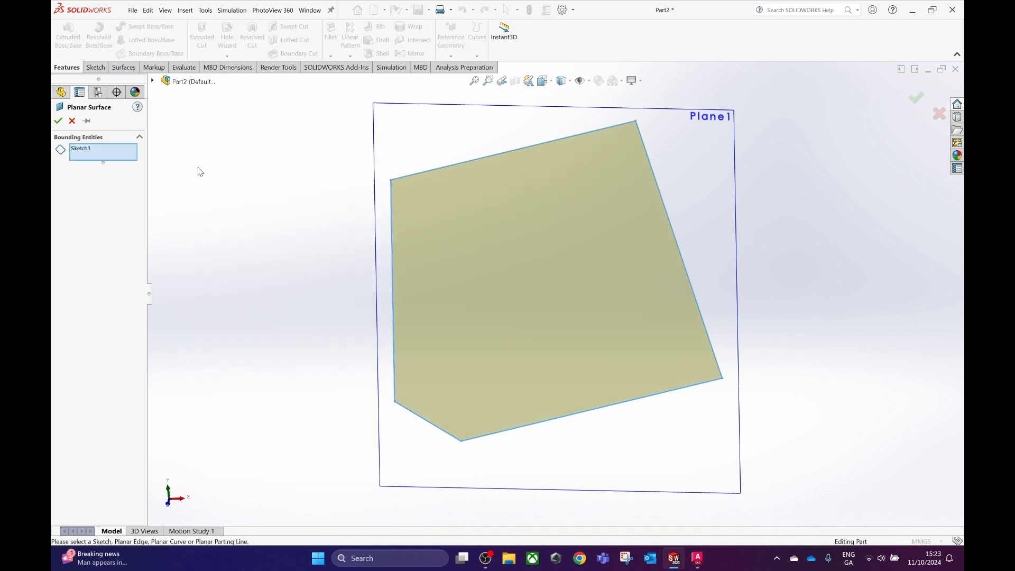
left_click(58, 121)
middle_click_drag(347, 247, 323, 233)
Hide the reference plane and view the finished surface from the front and at an angle.
left_click(749, 175)
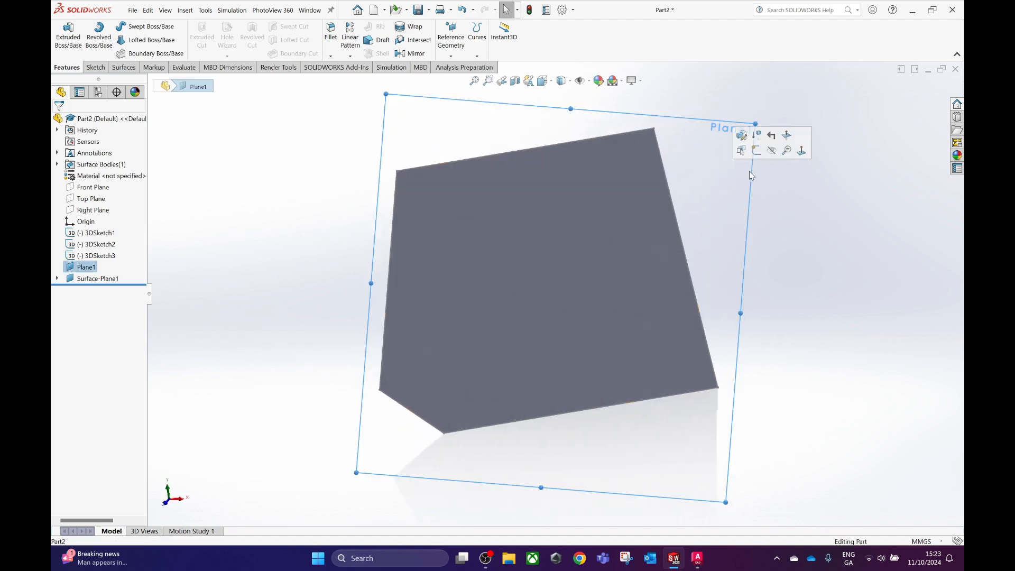
left_click(772, 152)
key("space")
left_click(422, 367)
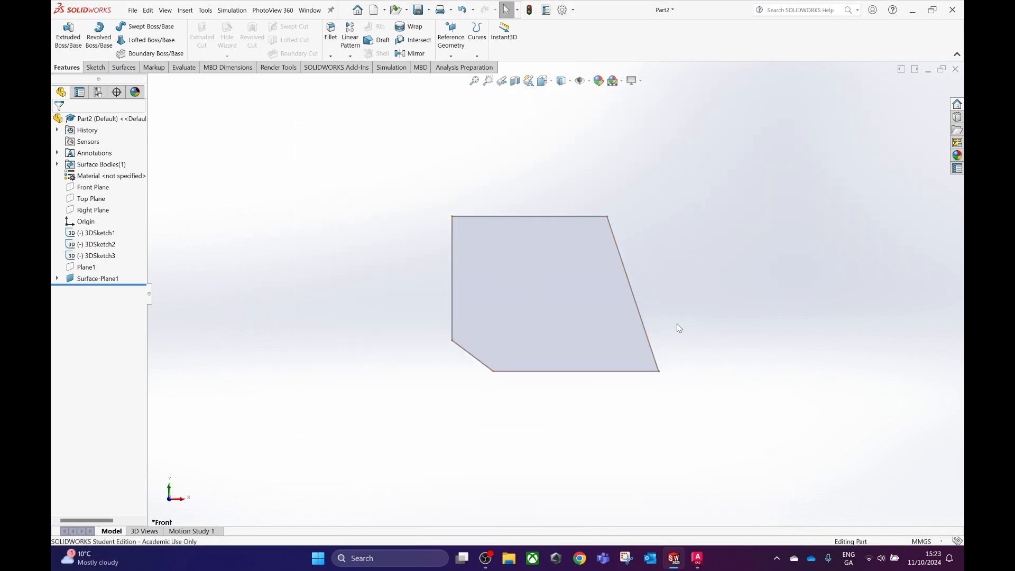
mouse_move(682, 316)
middle_mouse_down()
mouse_move(550, 316)
mouse_move(718, 320)
mouse_move(703, 319)
mouse_move(685, 462)
middle_mouse_up()
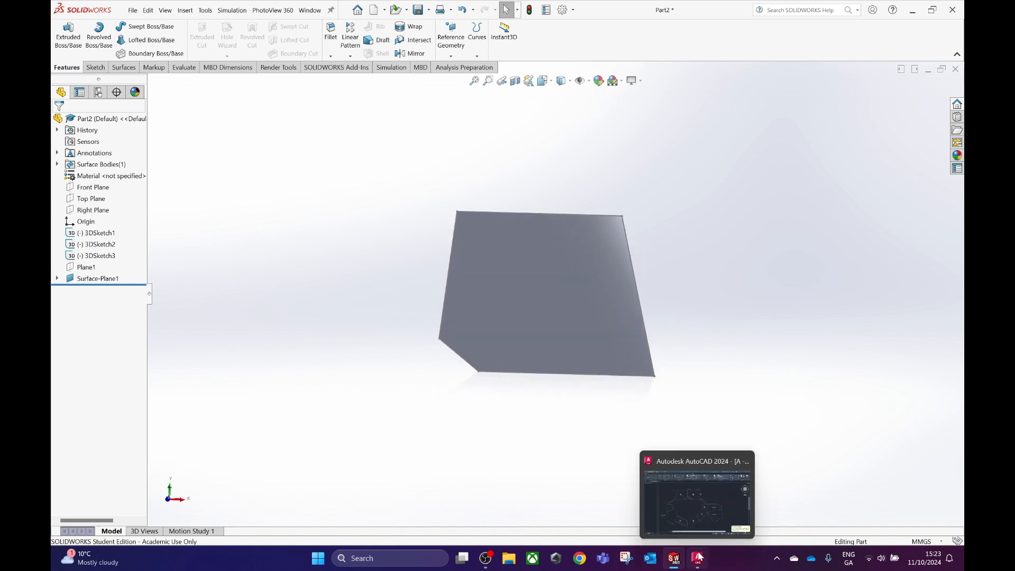
Examine the projection planes in the B - SolidWorks (3D) UPDATE reference model and return to Part2.
left_click(676, 560)
left_click(639, 516)
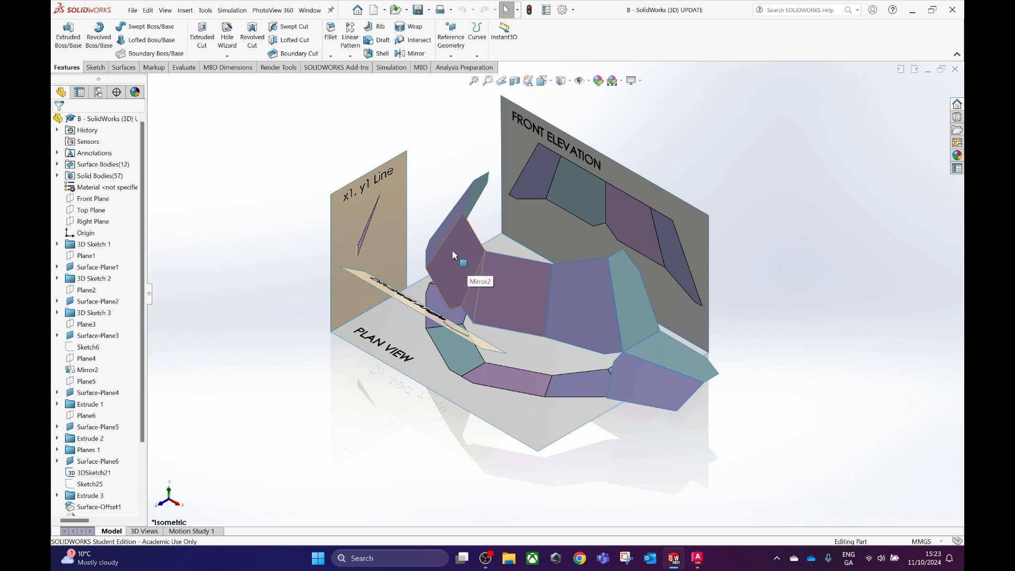
mouse_move(674, 559)
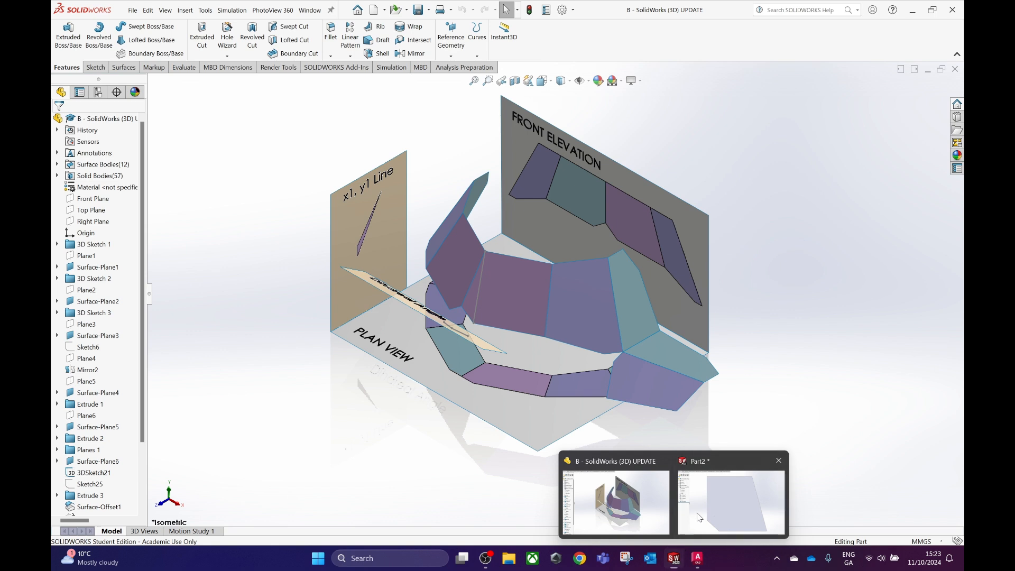
left_click(731, 497)
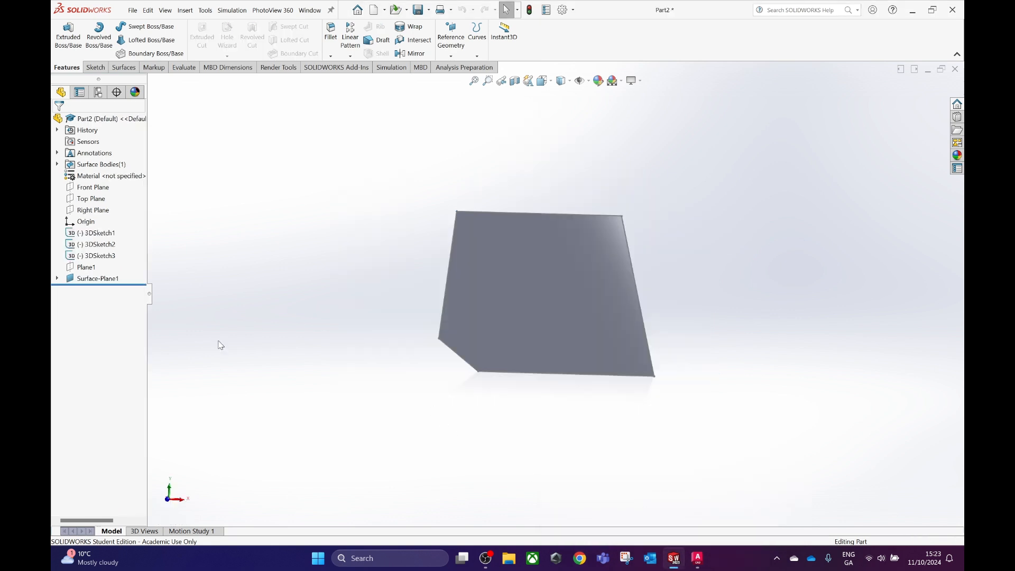
Sketch a 48 mm vertical centerline on the Front Plane along surface B's left edge, from its upper to its lower corner.
left_click(91, 188)
left_click(96, 175)
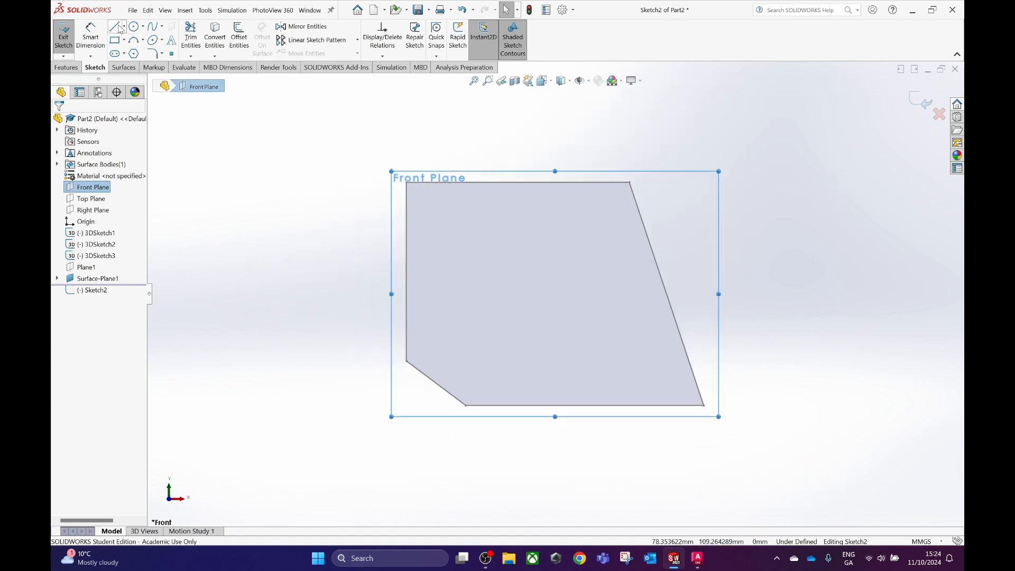
left_click(124, 27)
left_click(138, 48)
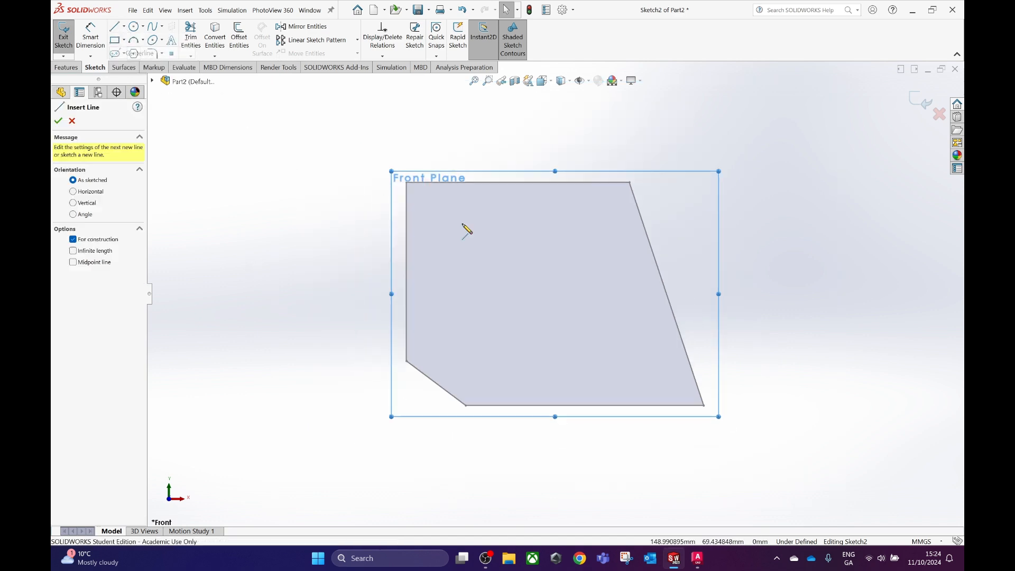
left_click(407, 183)
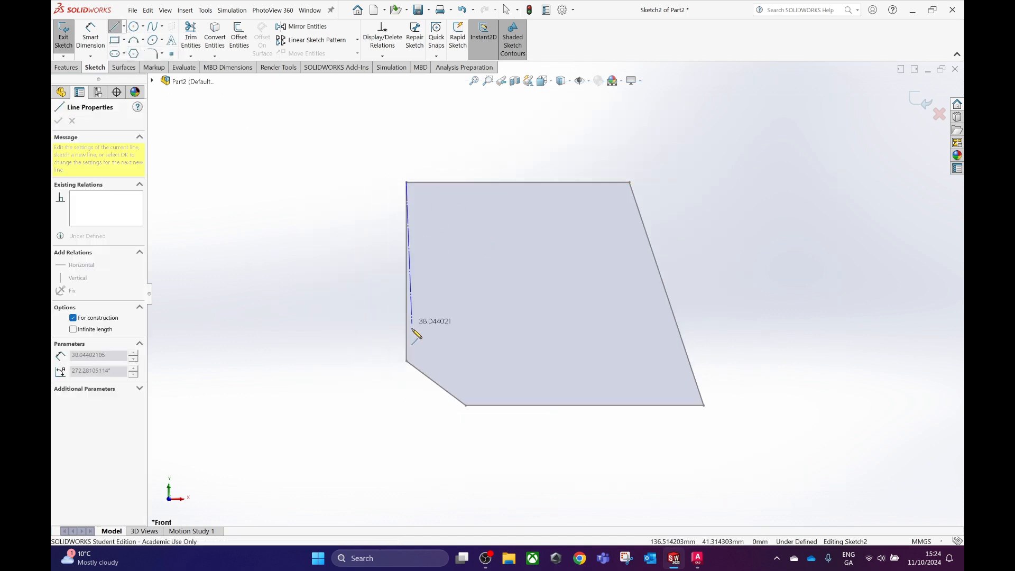
left_click(407, 362)
left_click(920, 100)
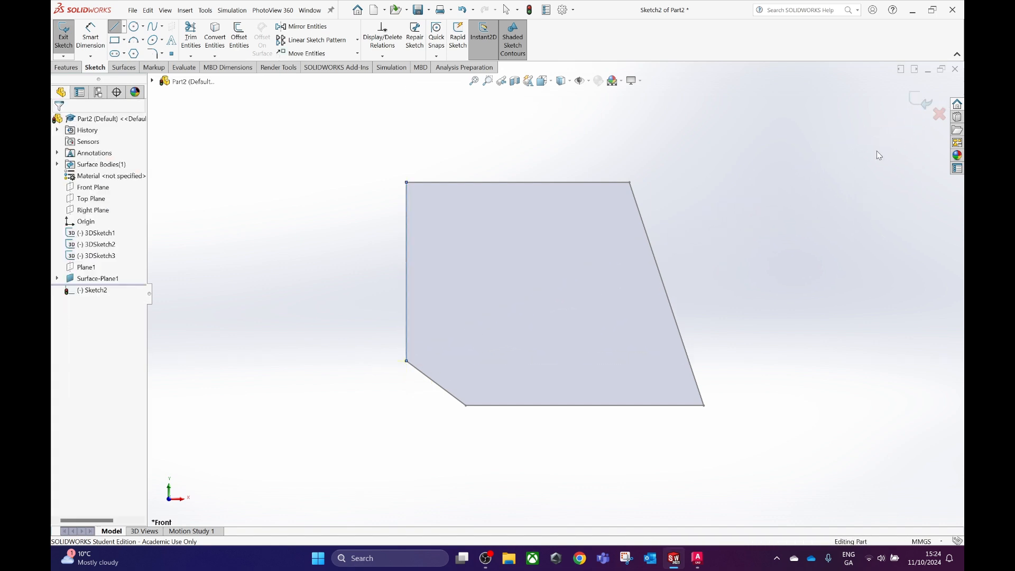
Create a reference plane coincident with the Front Plane centerline and the vertical left edge of surface B.
left_click(451, 37)
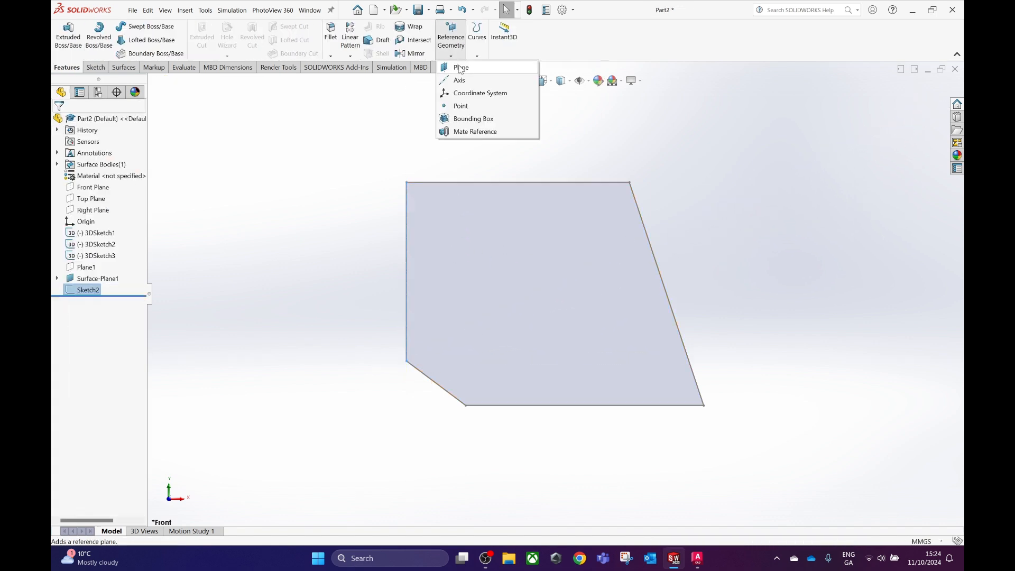
left_click(461, 67)
middle_click_drag(442, 268, 389, 284)
left_click(320, 276)
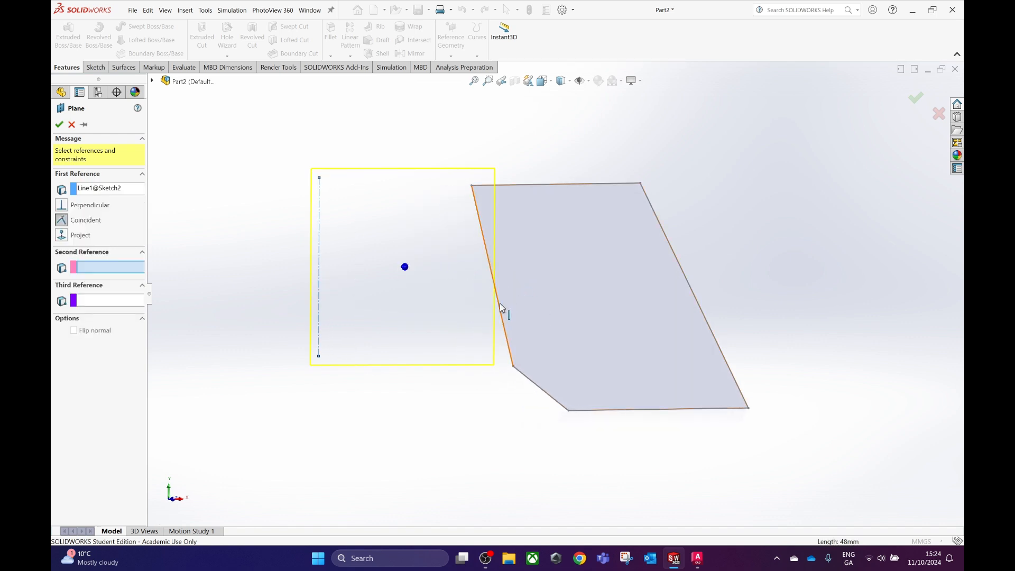
left_click(502, 308)
mouse_move(478, 358)
middle_mouse_down()
mouse_move(449, 349)
mouse_move(458, 361)
middle_mouse_up()
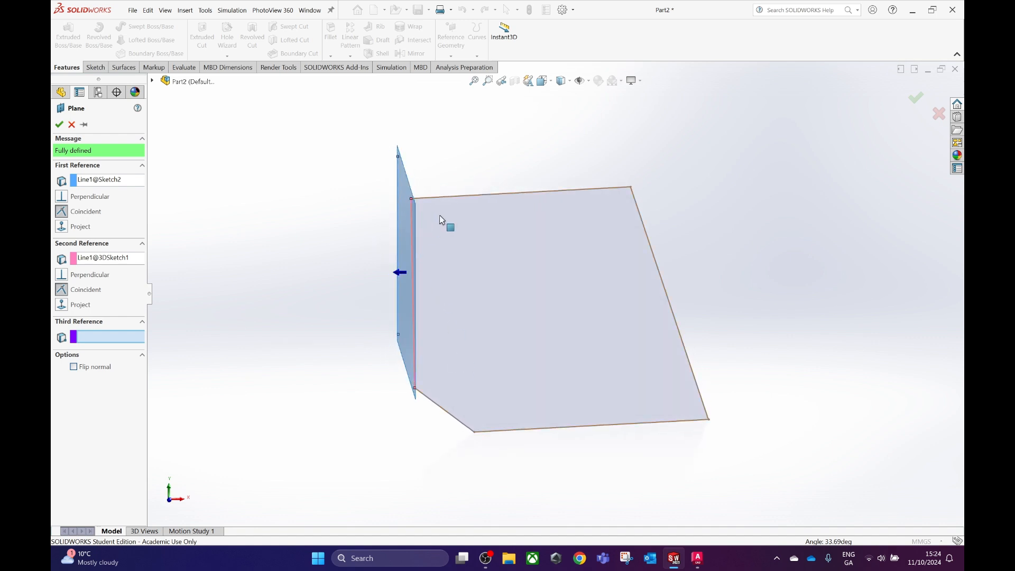
left_click(59, 125)
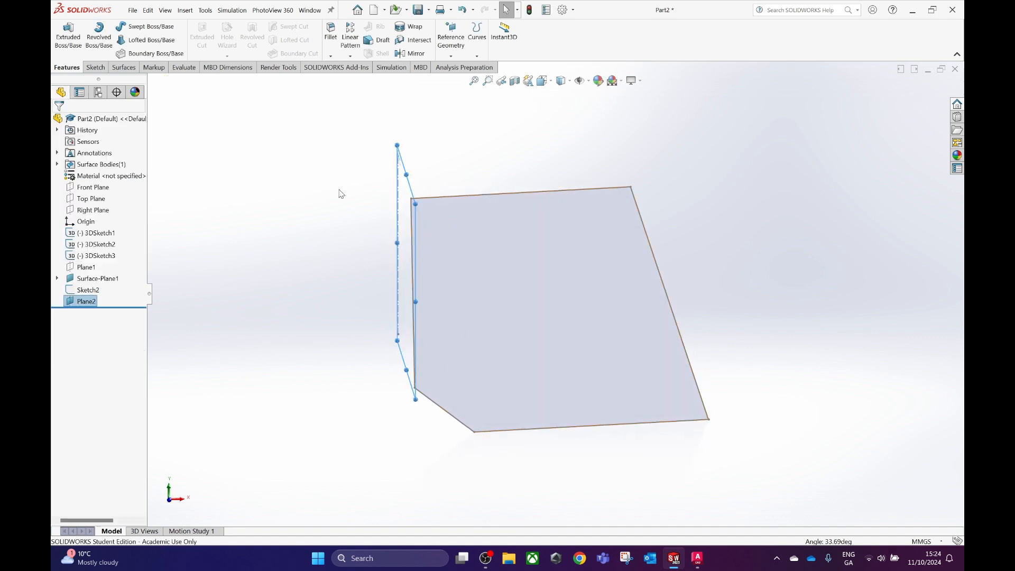
Mirror the surface B body about the new reference plane.
left_click(410, 54)
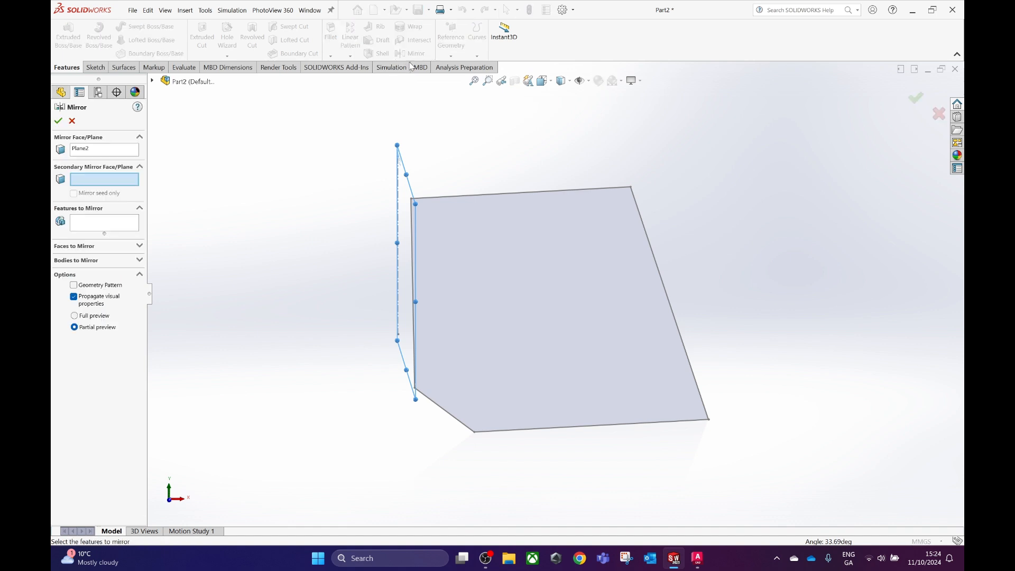
left_click(79, 247)
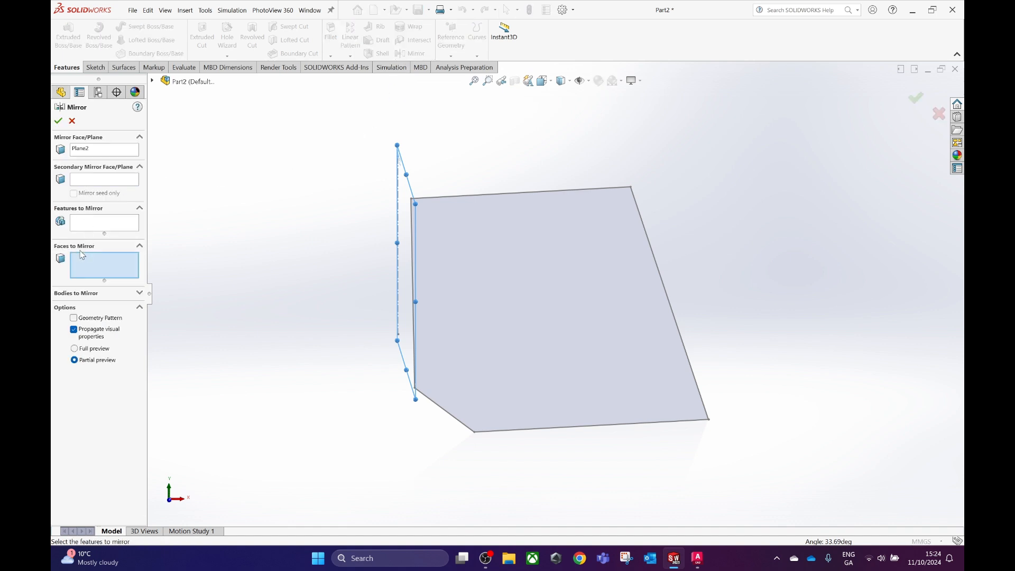
left_click(82, 293)
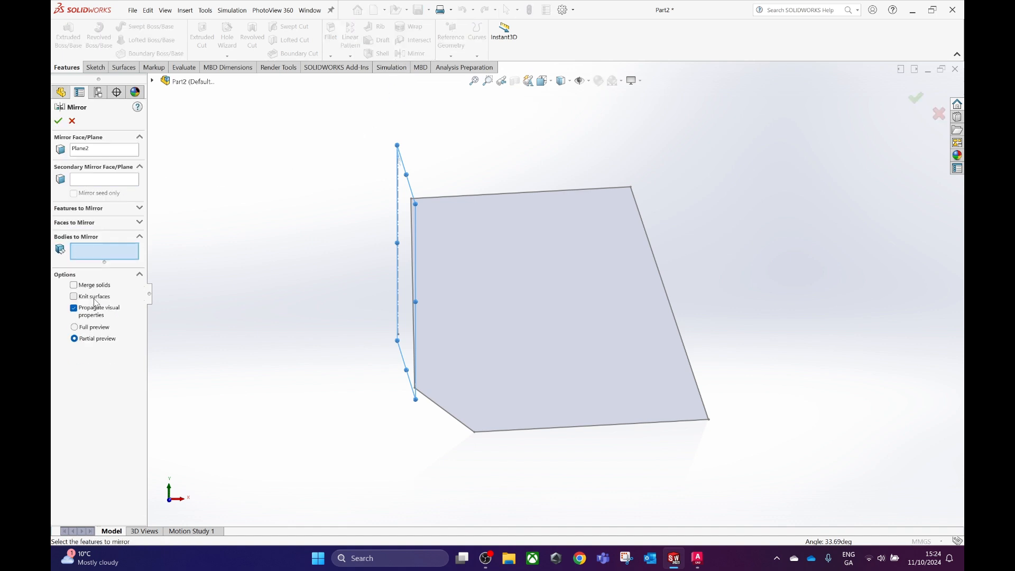
left_click(502, 250)
left_click(58, 120)
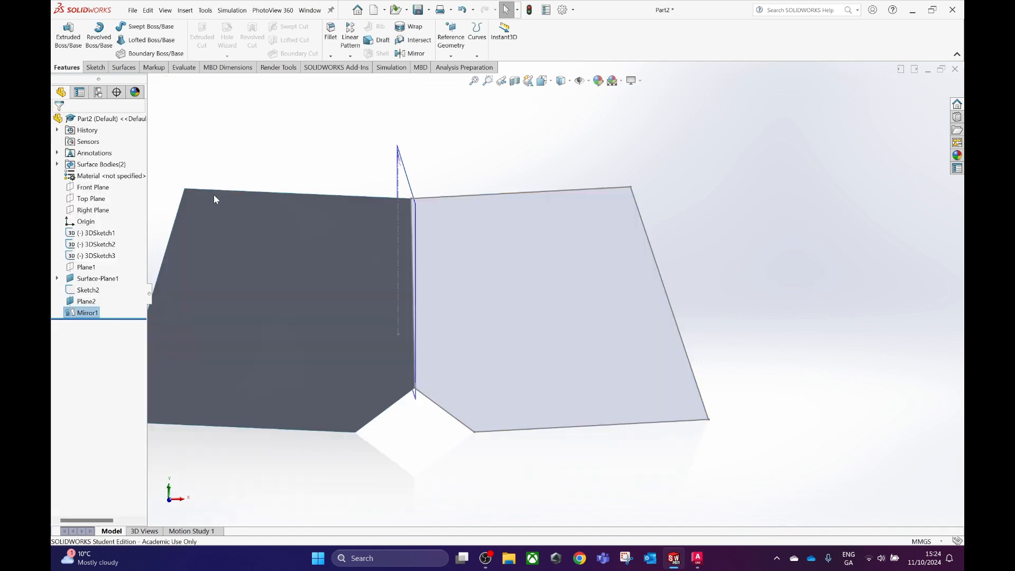
Hide the mirror plane and the centerline sketch, leaving the two surfaces in view.
middle_click_drag(340, 277, 386, 247)
right_click(408, 183)
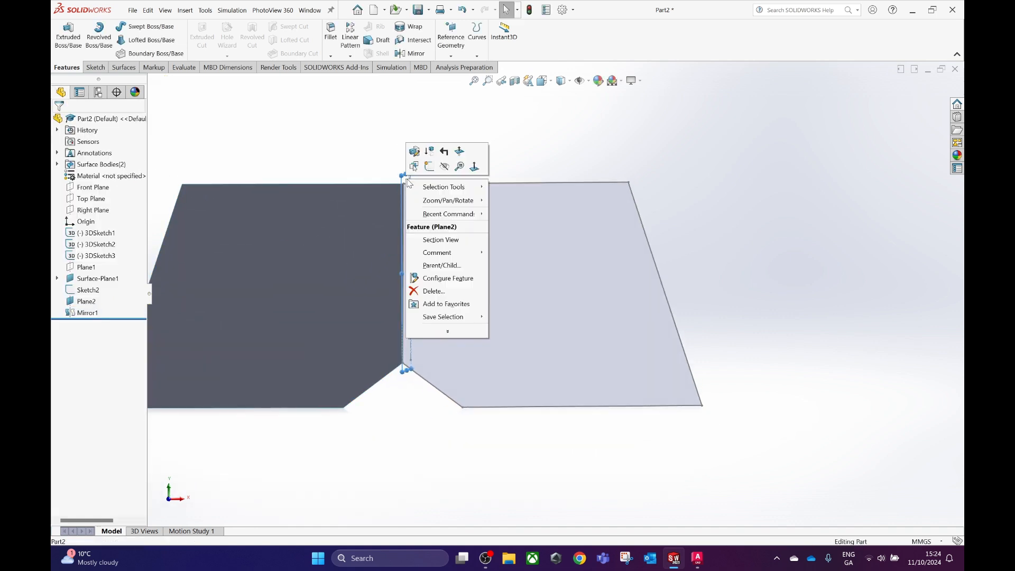
left_click(445, 167)
scroll(448, 331, "up", 2)
left_click(457, 287)
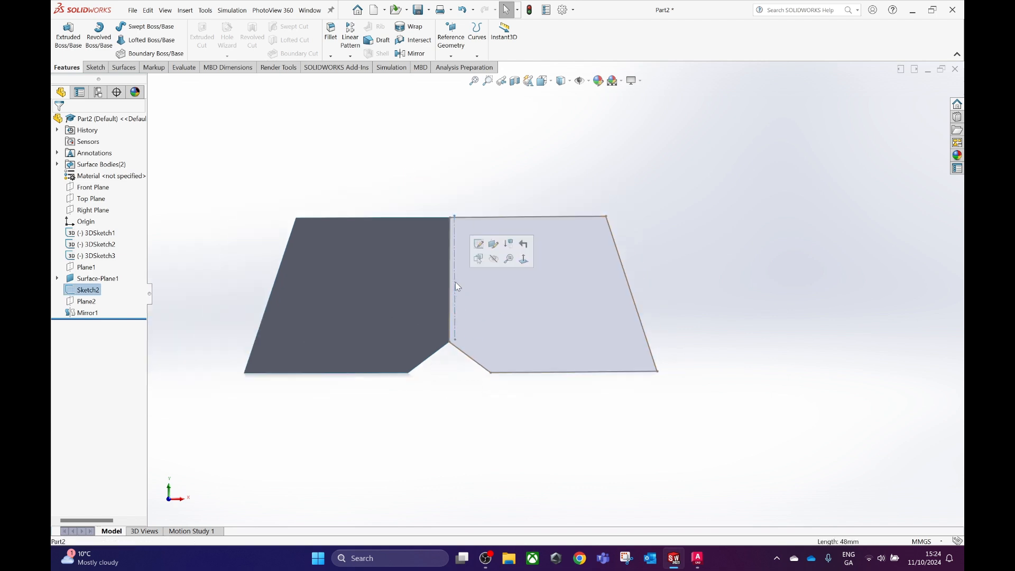
middle_click_drag(480, 333, 461, 348)
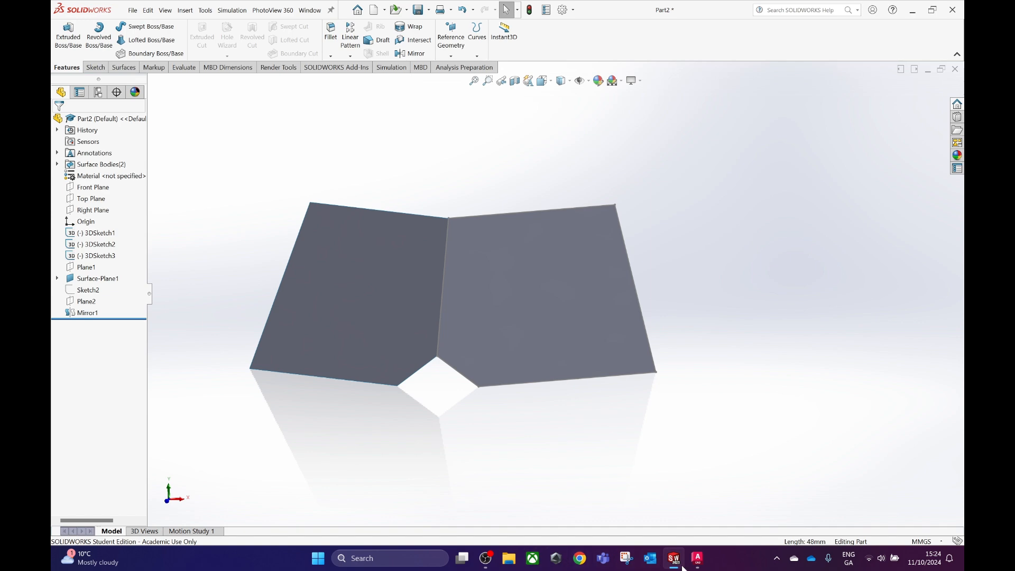
Compare the mirrored surfaces with the B - SolidWorks (3D) UPDATE model and the AutoCAD drawing, and return to Part2.
mouse_move(503, 343)
middle_mouse_down()
mouse_move(537, 322)
mouse_move(467, 278)
middle_mouse_up()
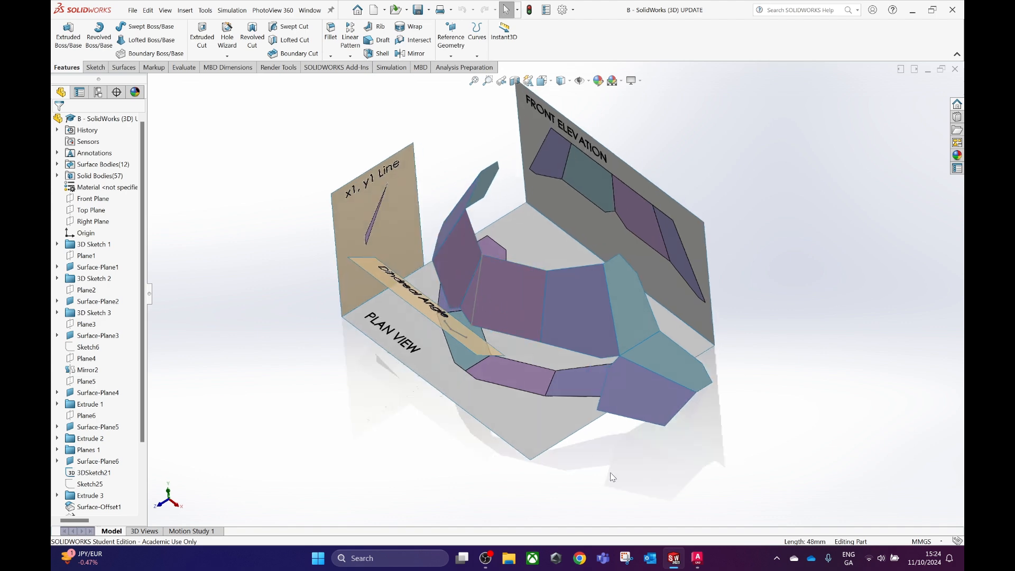
left_click(698, 560)
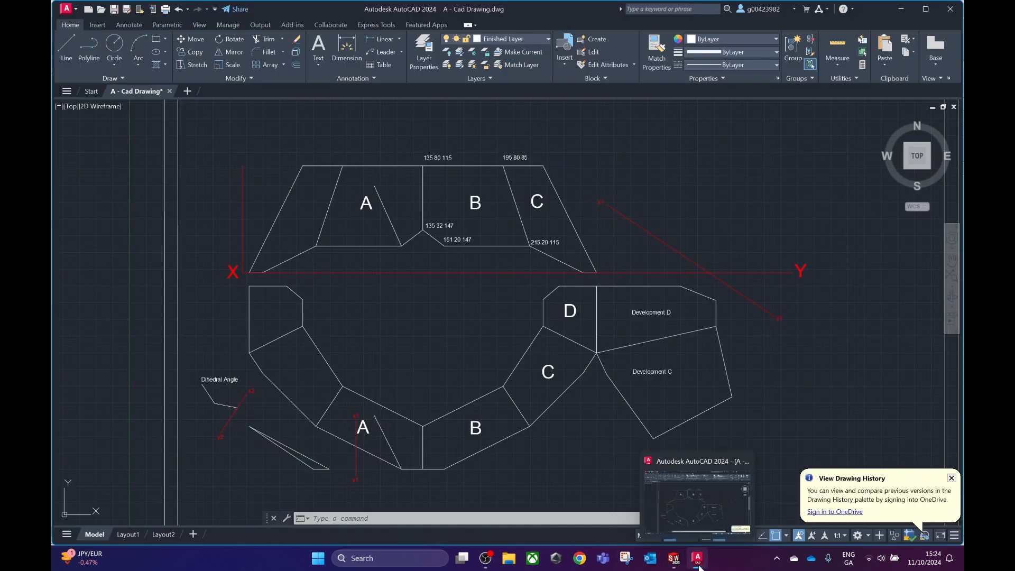
mouse_move(675, 560)
left_click(731, 505)
middle_click_drag(482, 377, 650, 270)
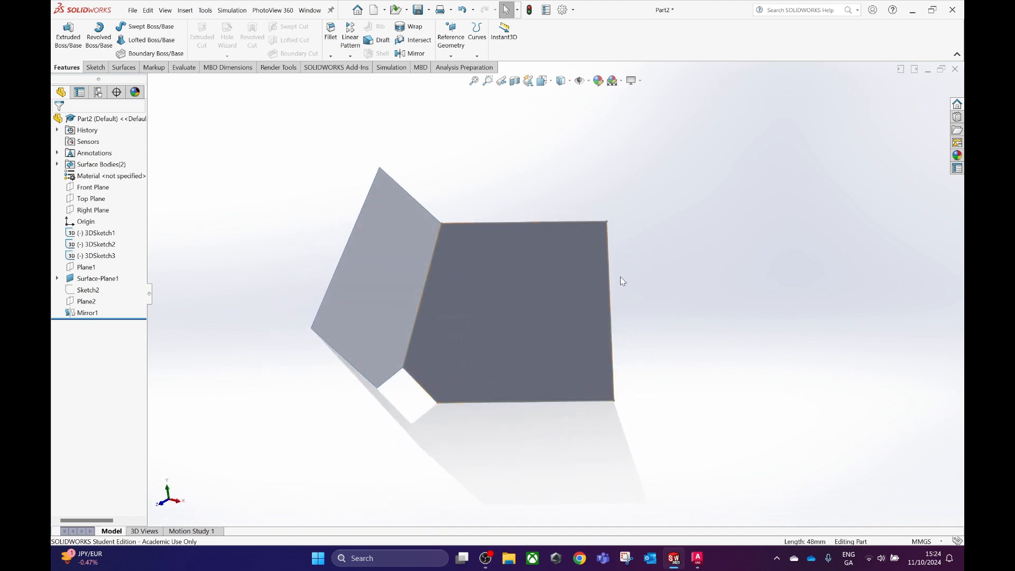